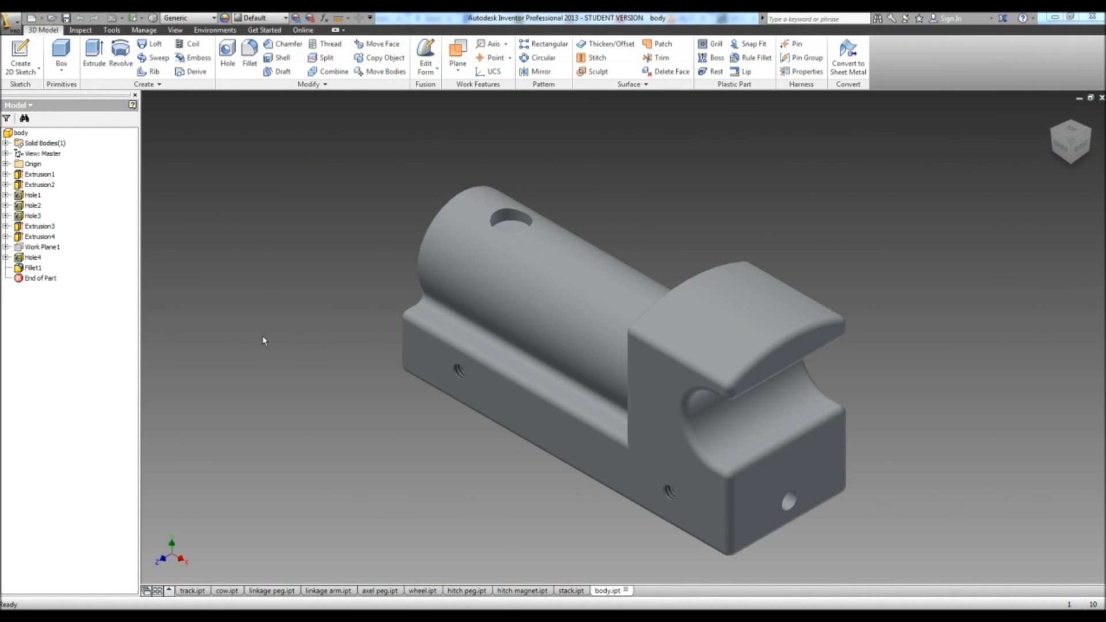
Create a new assembly file from the English Standard (in).iam template
click(7, 27)
click(23, 73)
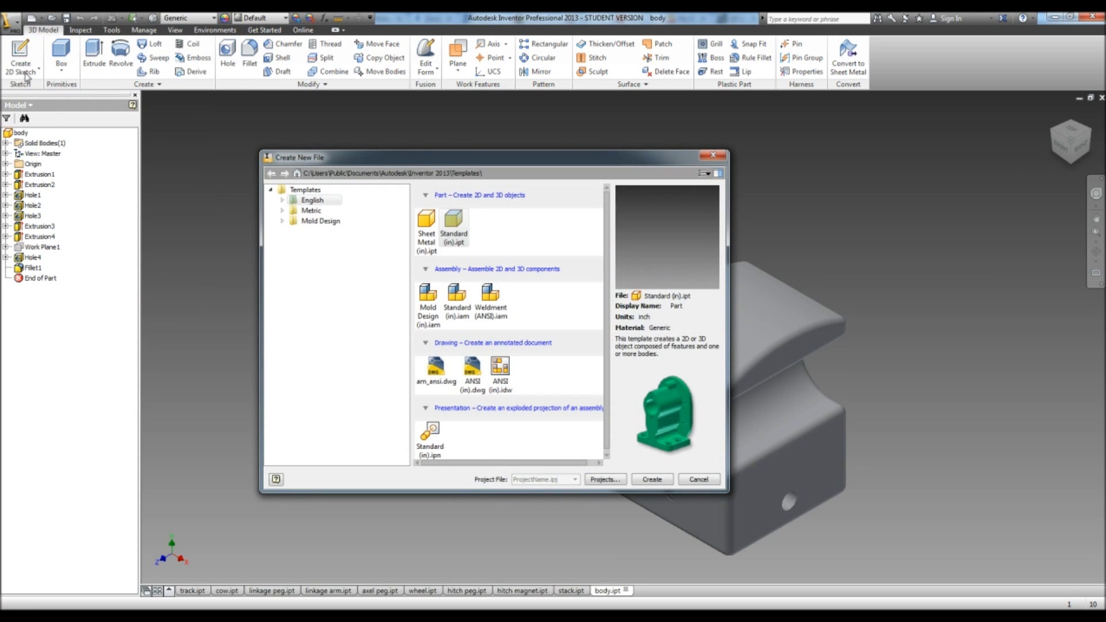
double_click(452, 321)
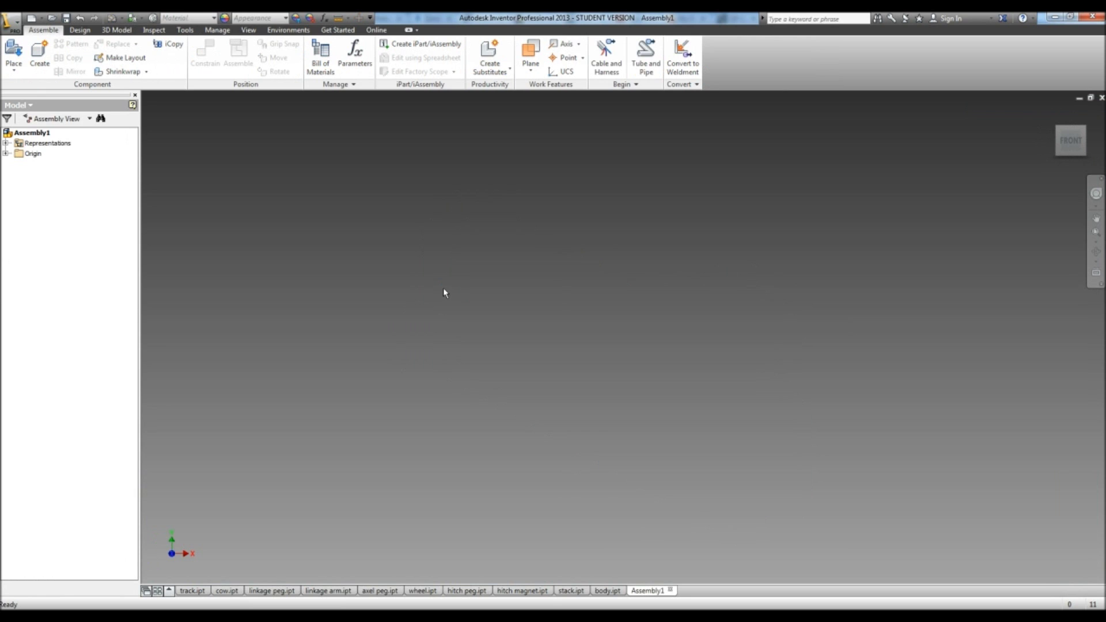
Place one instance of the body part in the assembly, accepting the educational watermark, and finish placing
click(14, 55)
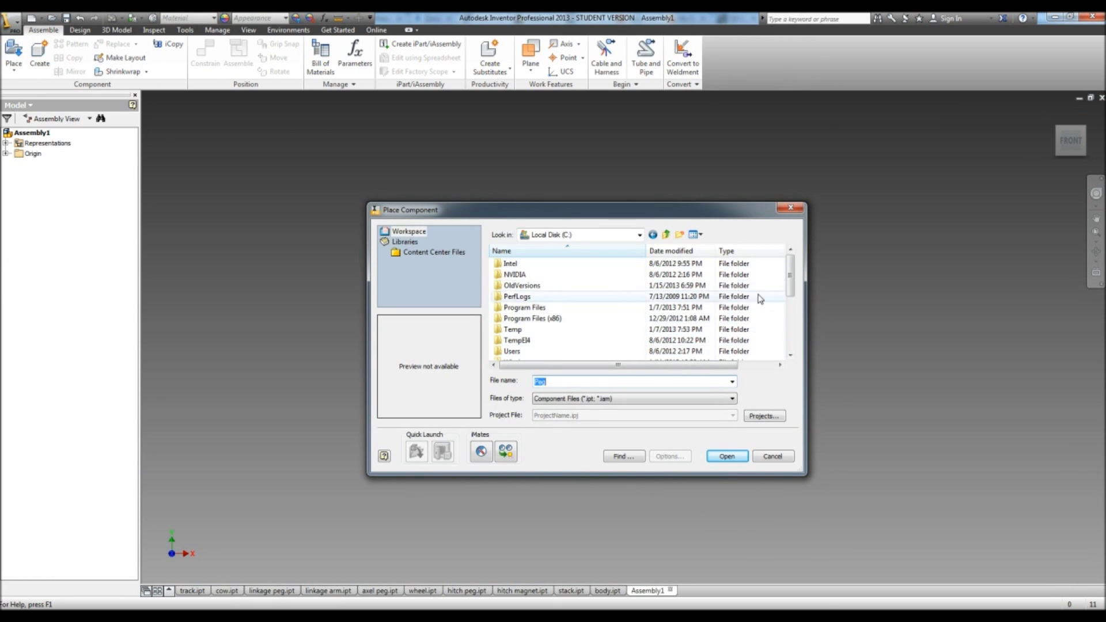
drag(790, 279, 803, 326)
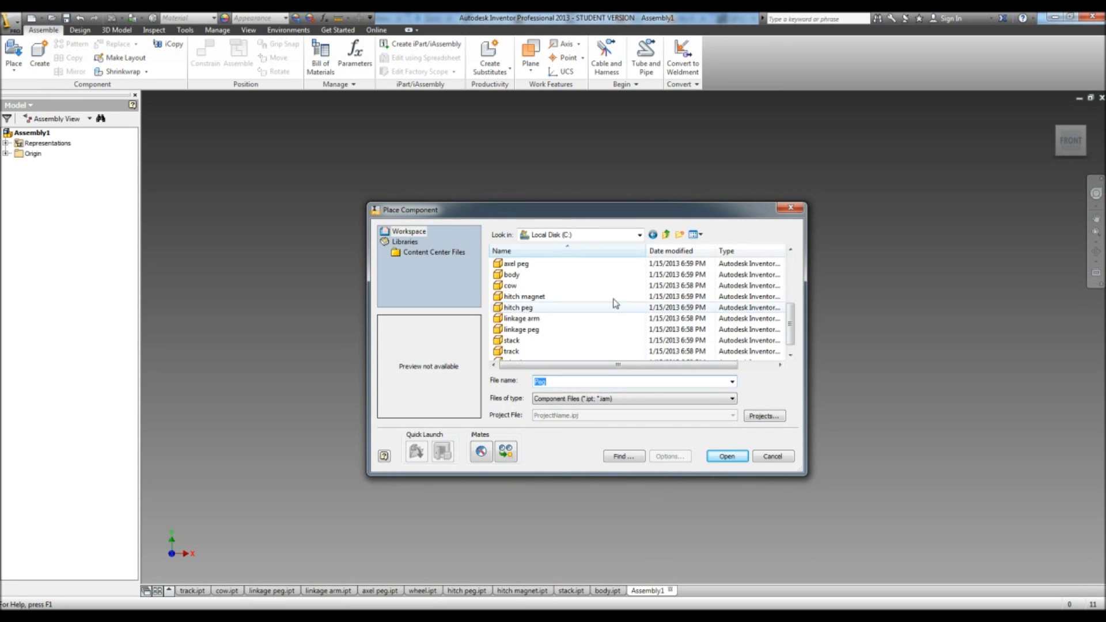
click(556, 277)
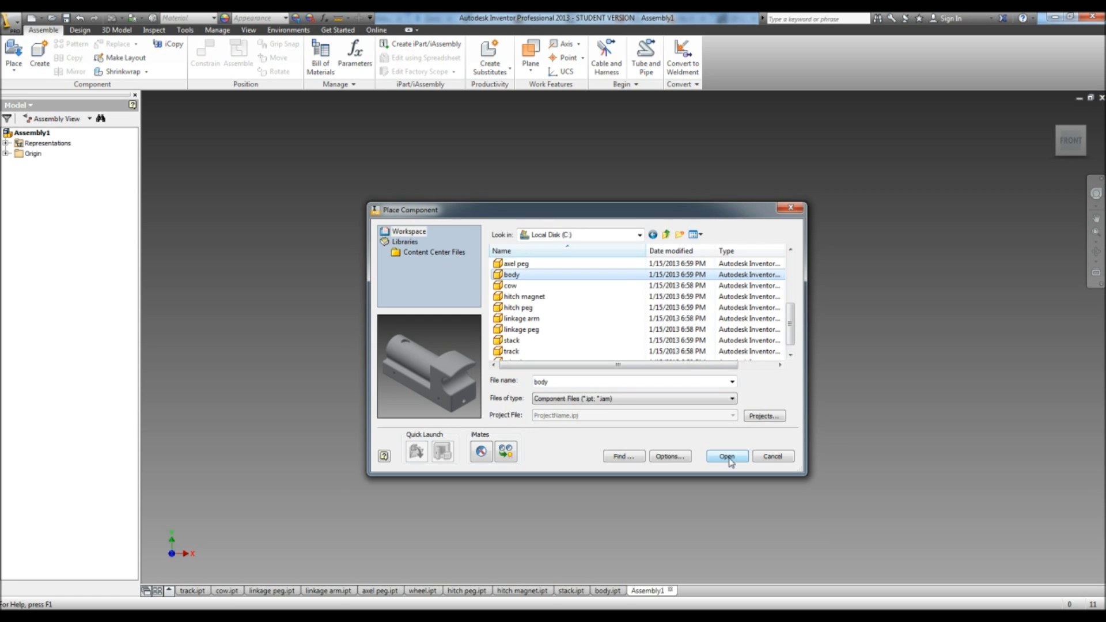
click(727, 457)
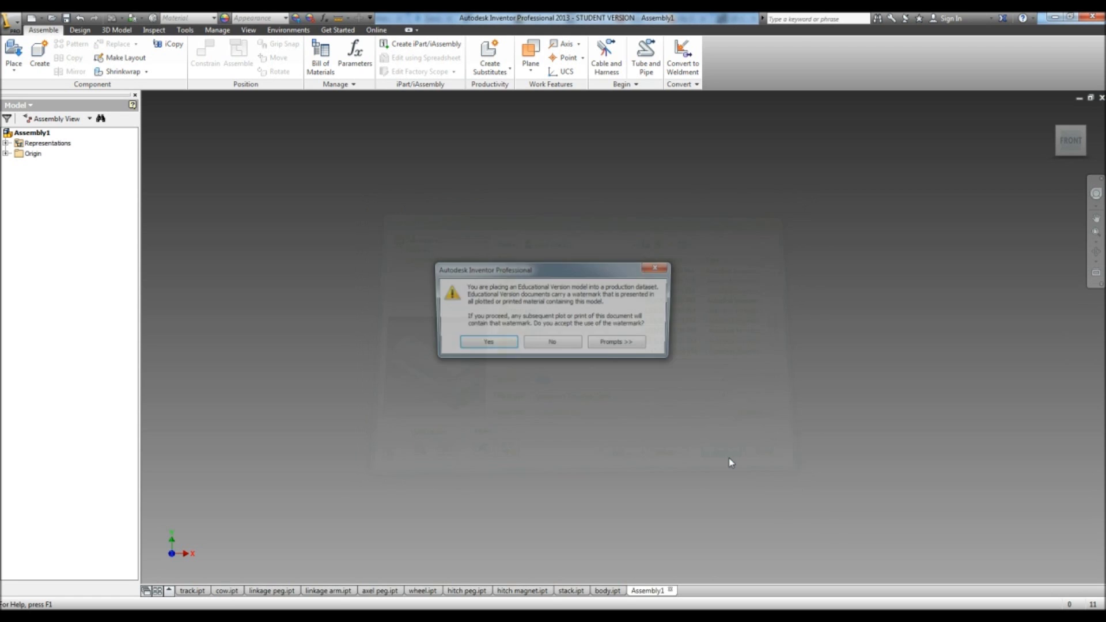
click(484, 344)
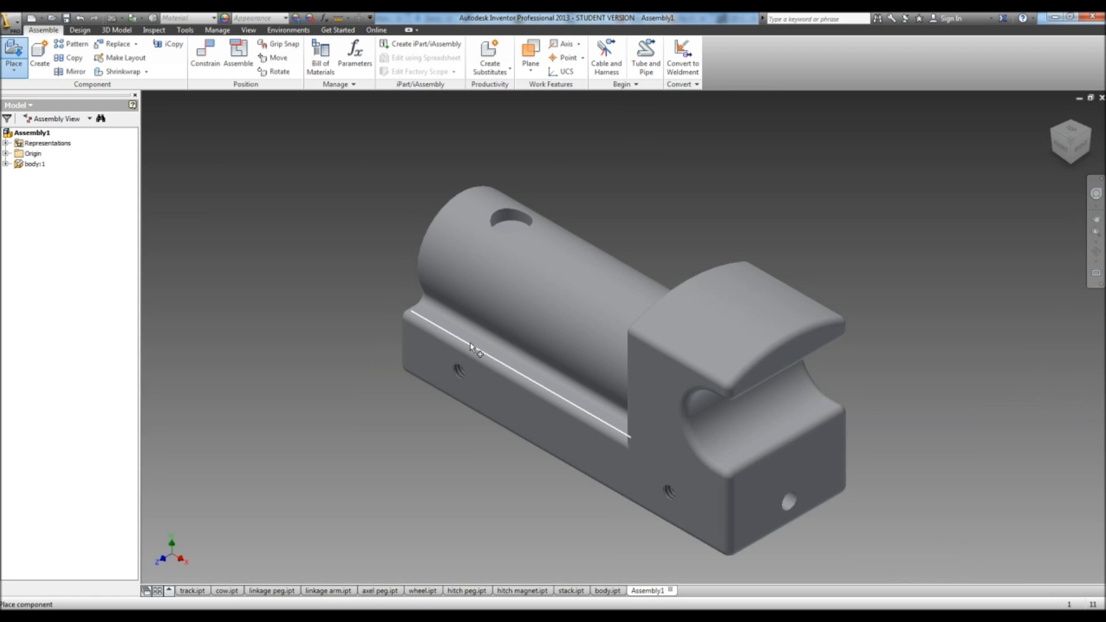
right_click(841, 254)
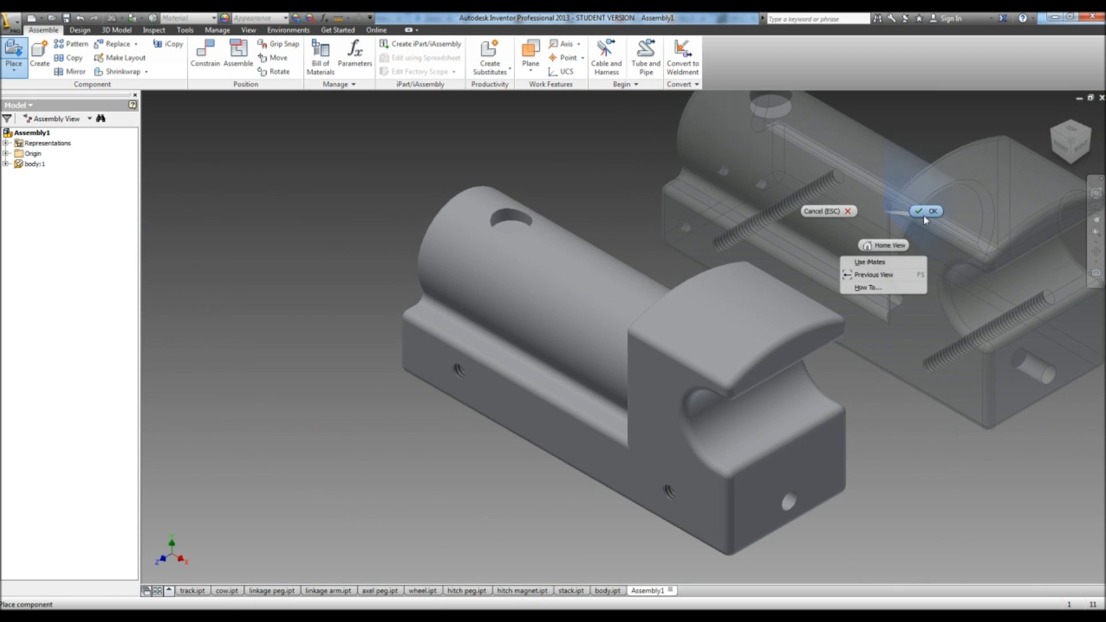
click(876, 266)
scroll(921, 259, down, 3)
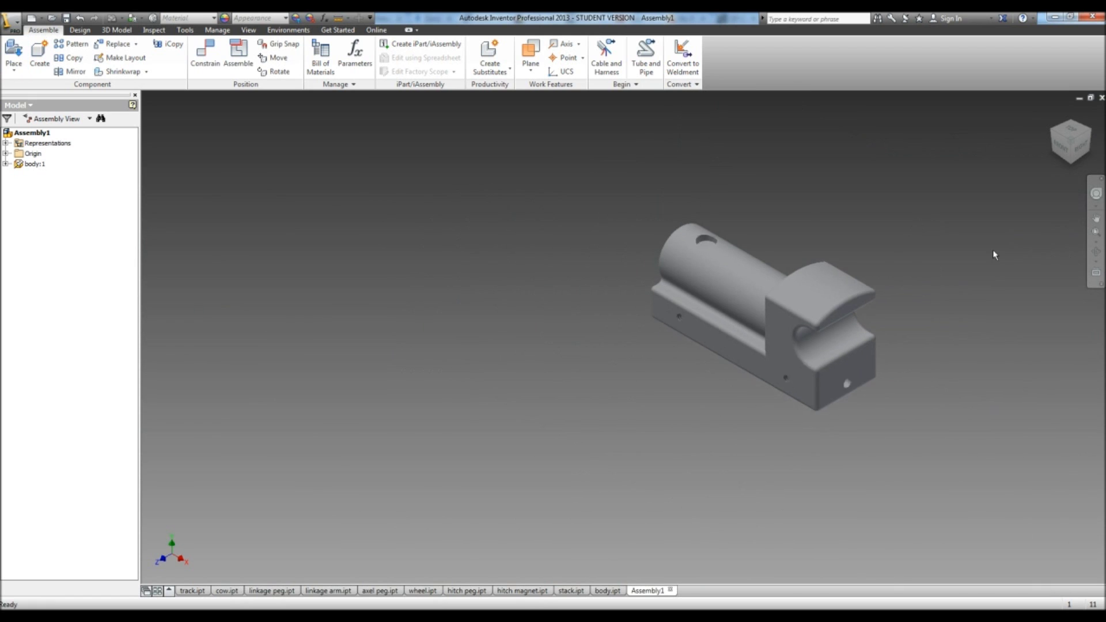
Expand the body component in the model tree and examine it in the assembly
click(19, 165)
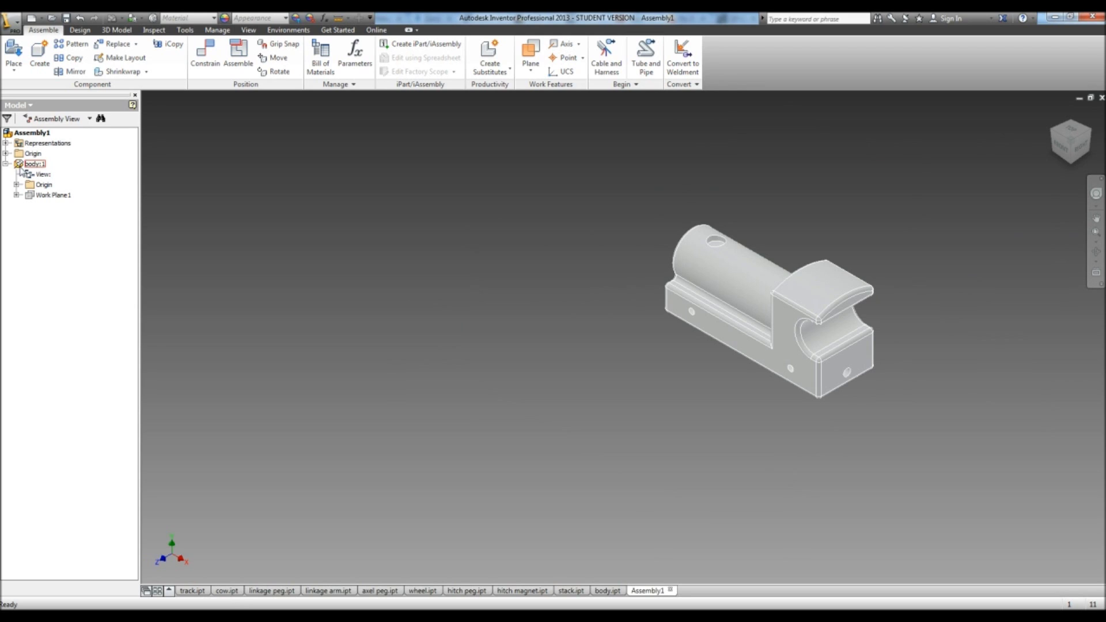
click(793, 309)
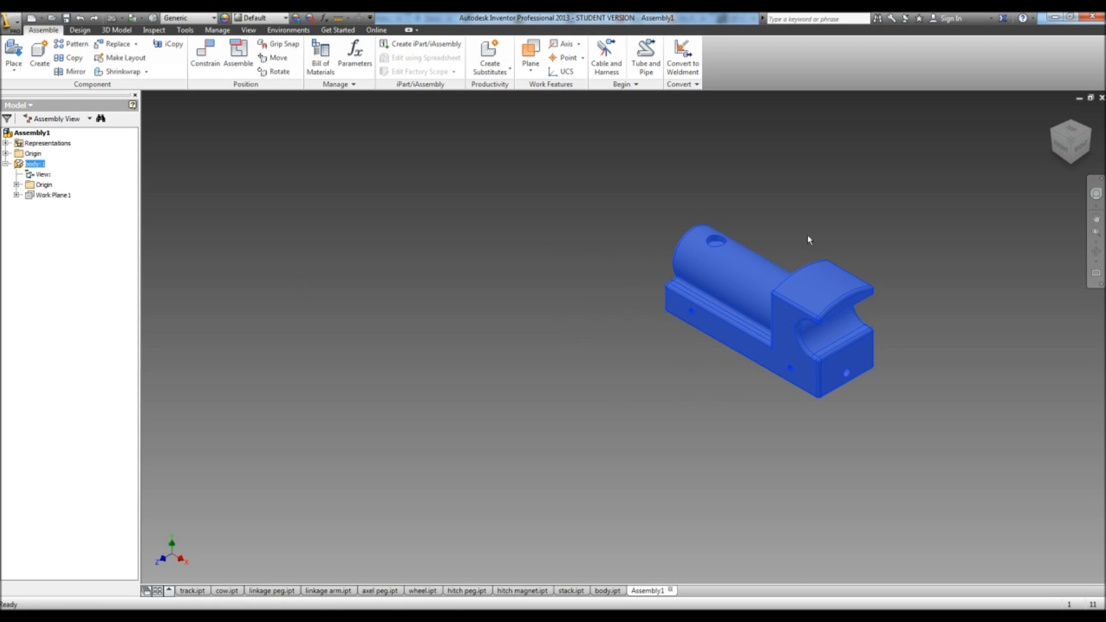
scroll(883, 340, down, 4)
click(922, 323)
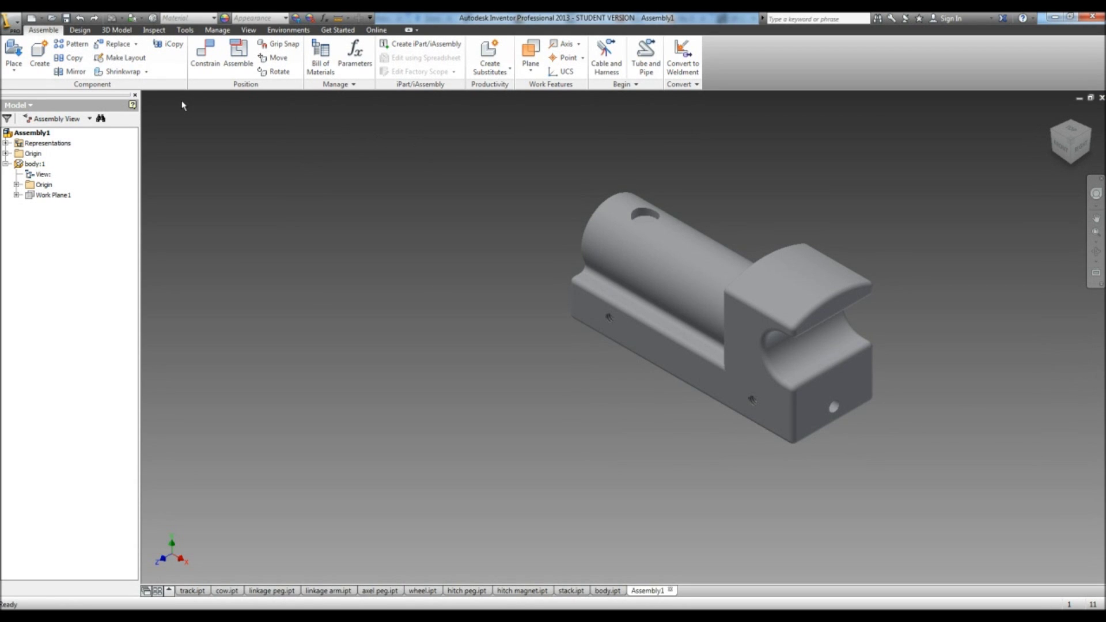
Place four instances of the wheel part in a row beside the body, accepting the educational watermark
click(14, 50)
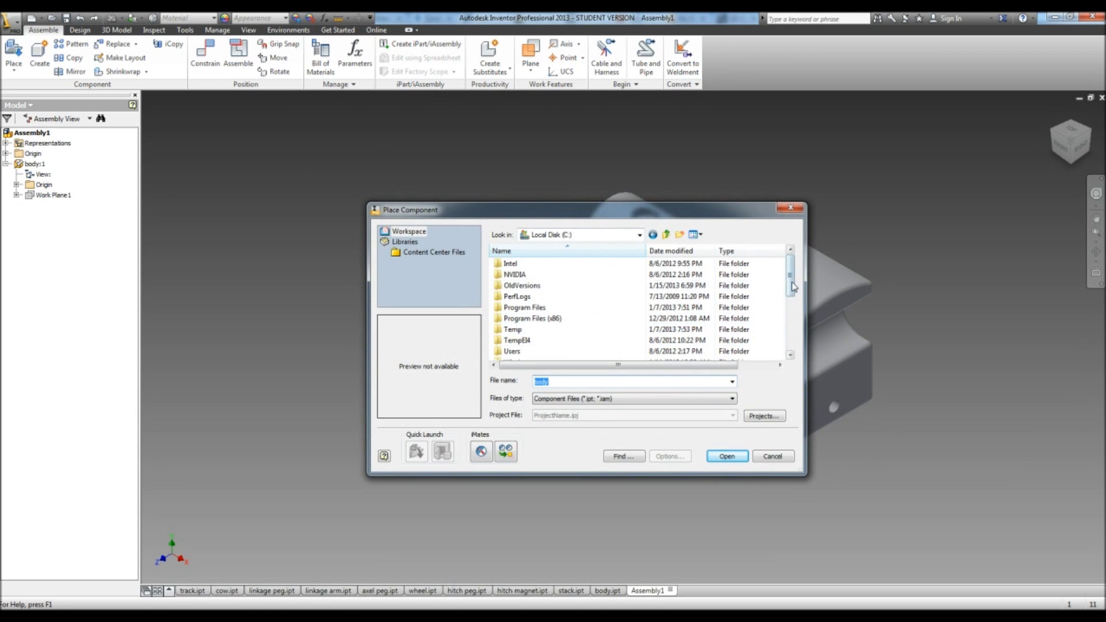
drag(792, 286, 801, 346)
click(561, 351)
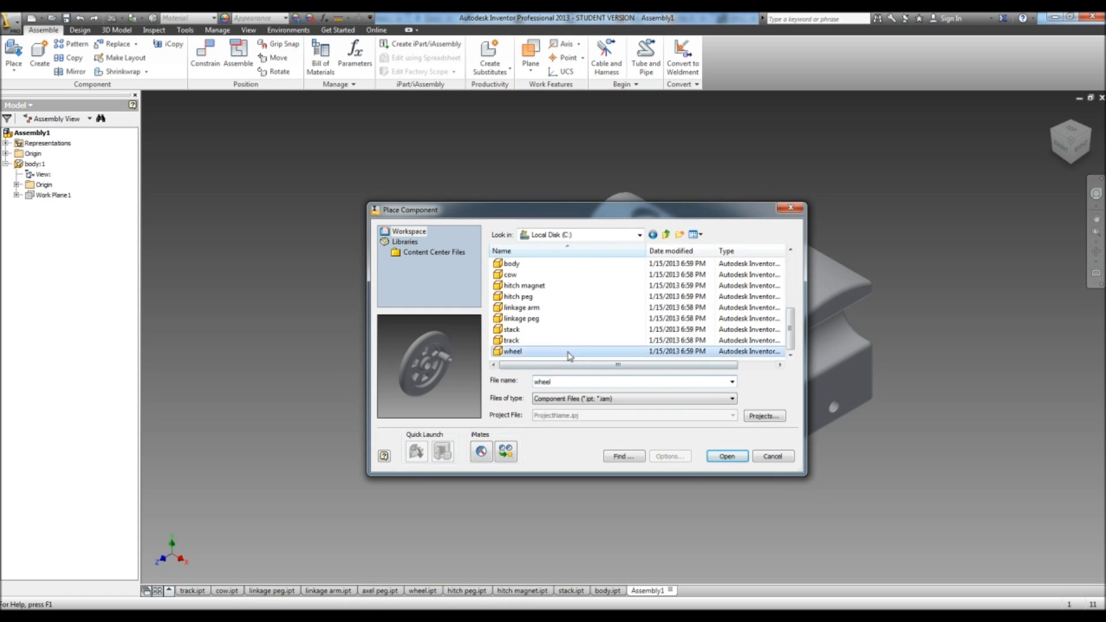
click(727, 456)
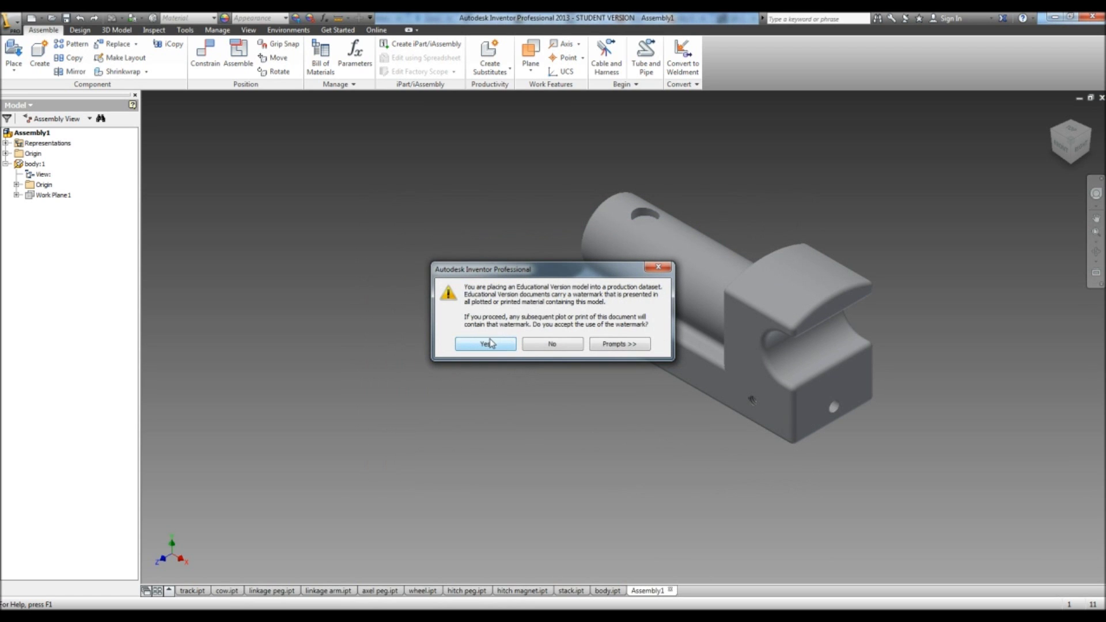
click(487, 343)
click(314, 237)
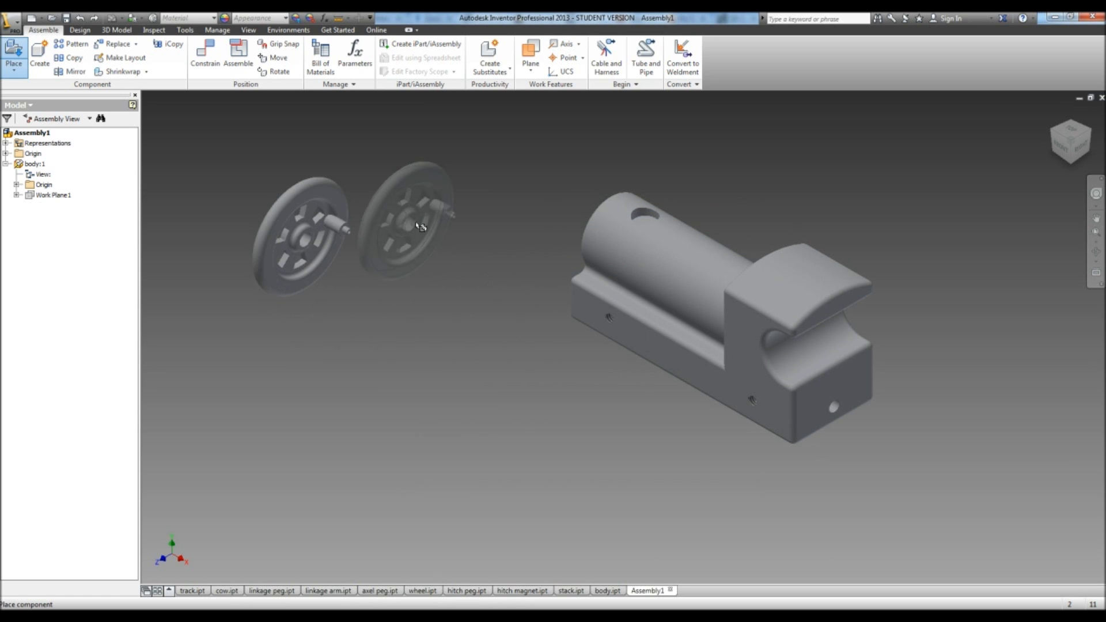
click(424, 208)
click(531, 173)
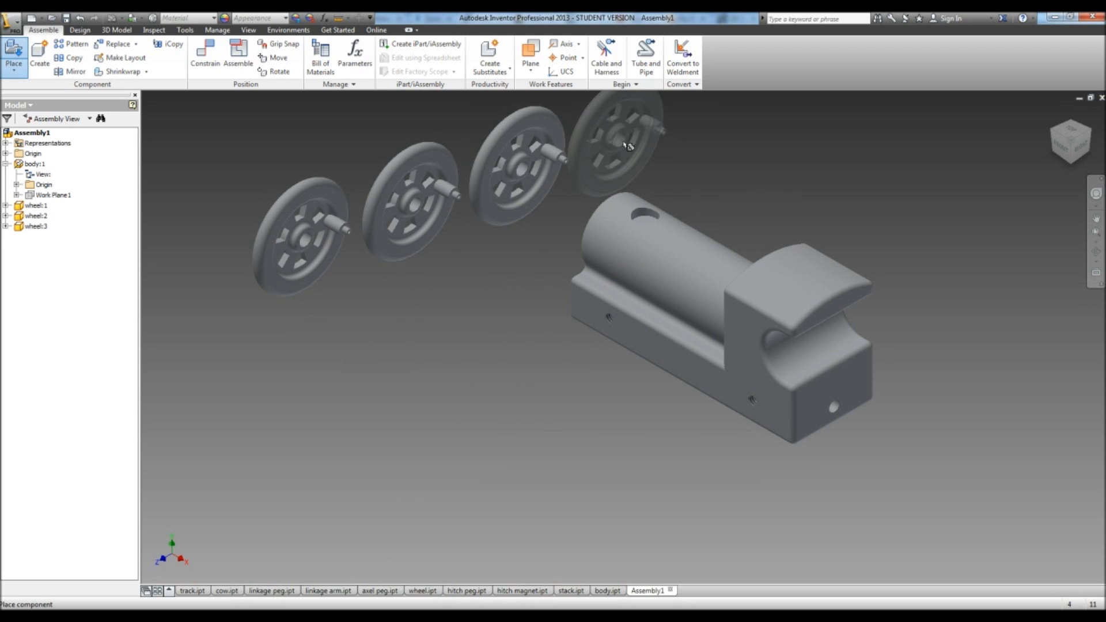
click(628, 146)
right_click(631, 146)
click(681, 144)
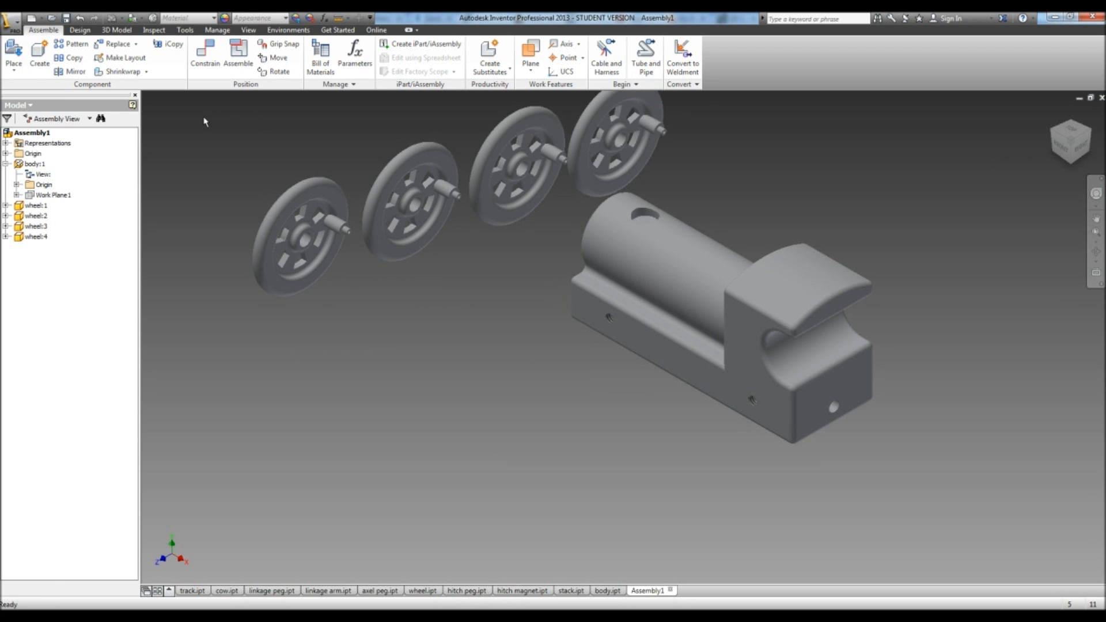
Attach the first wheel's hub to the body's chimney-end axle hole with an Insert constraint at 0.000 in offset
click(209, 65)
drag(177, 107, 143, 95)
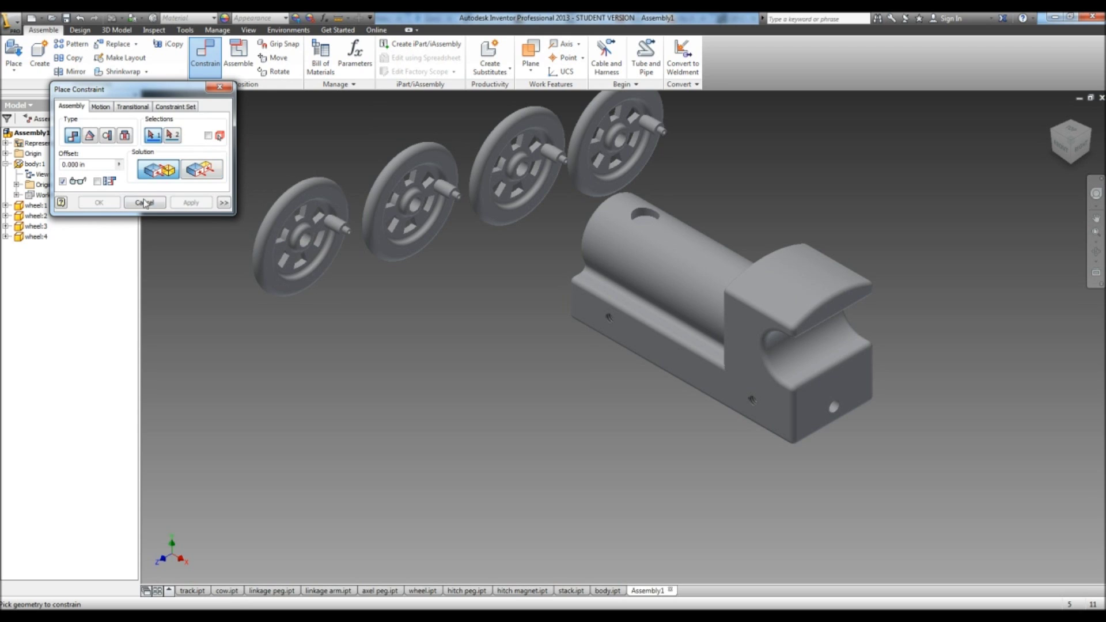
click(125, 136)
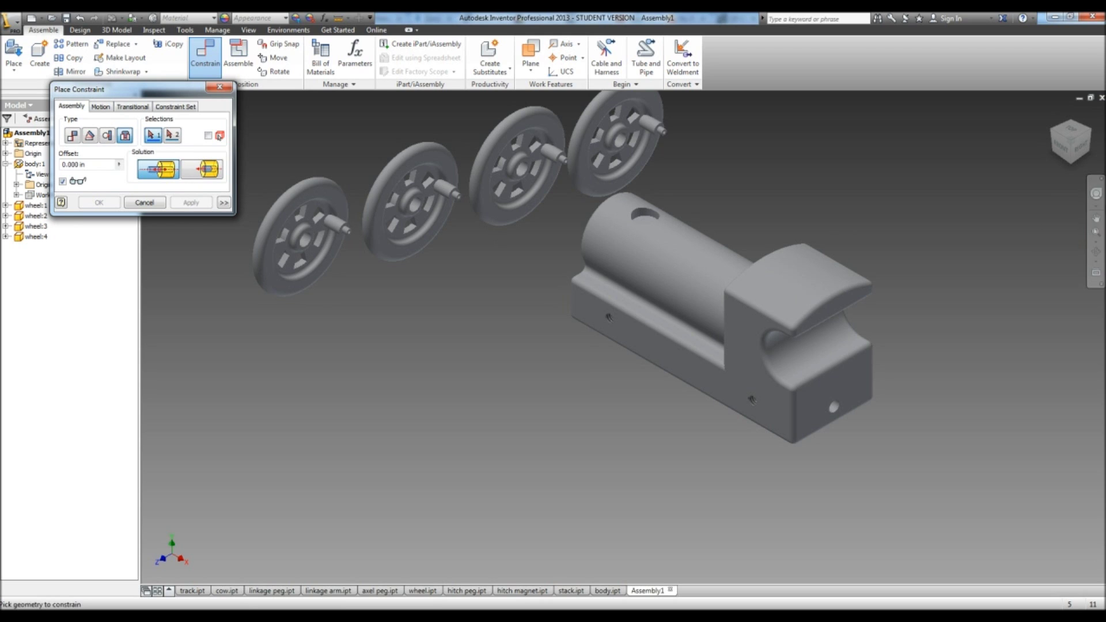
click(1096, 252)
drag(572, 274, 362, 249)
key(Escape)
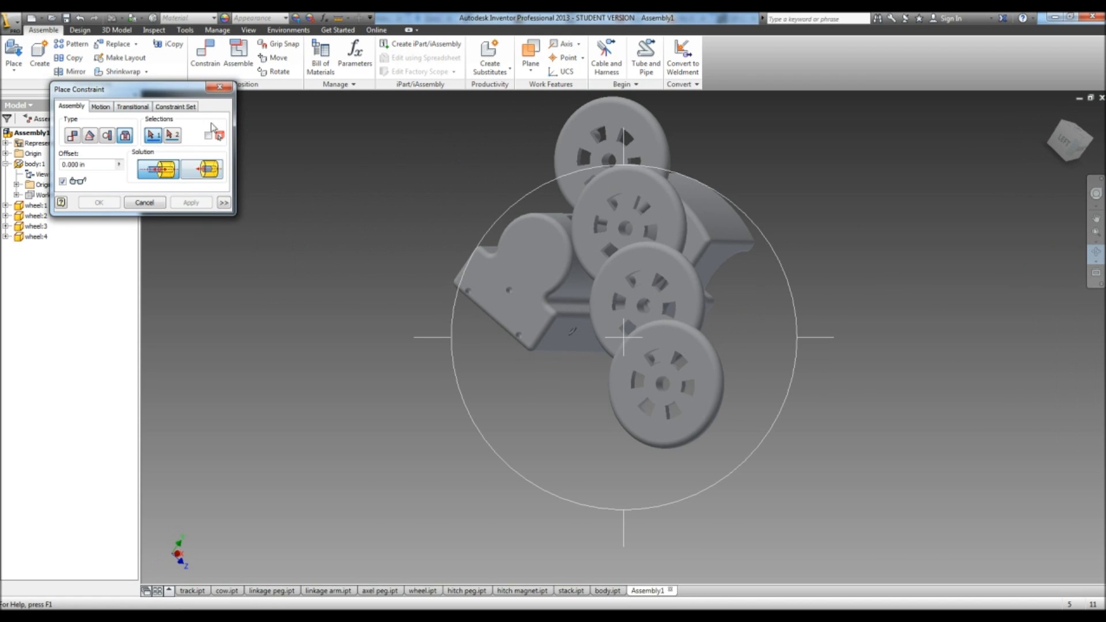
click(662, 384)
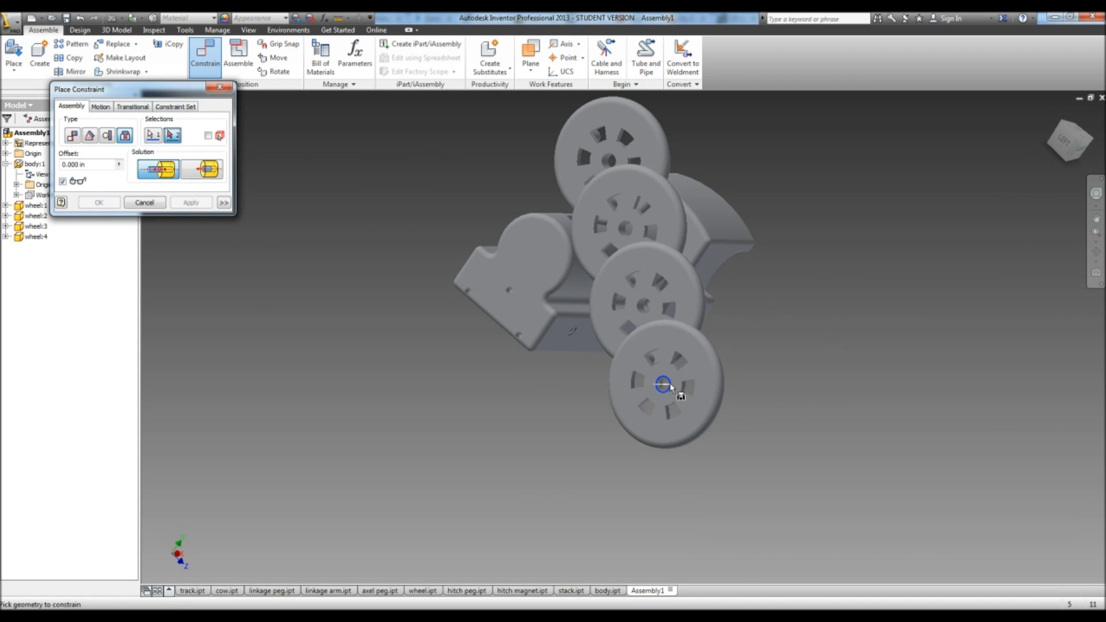
click(572, 336)
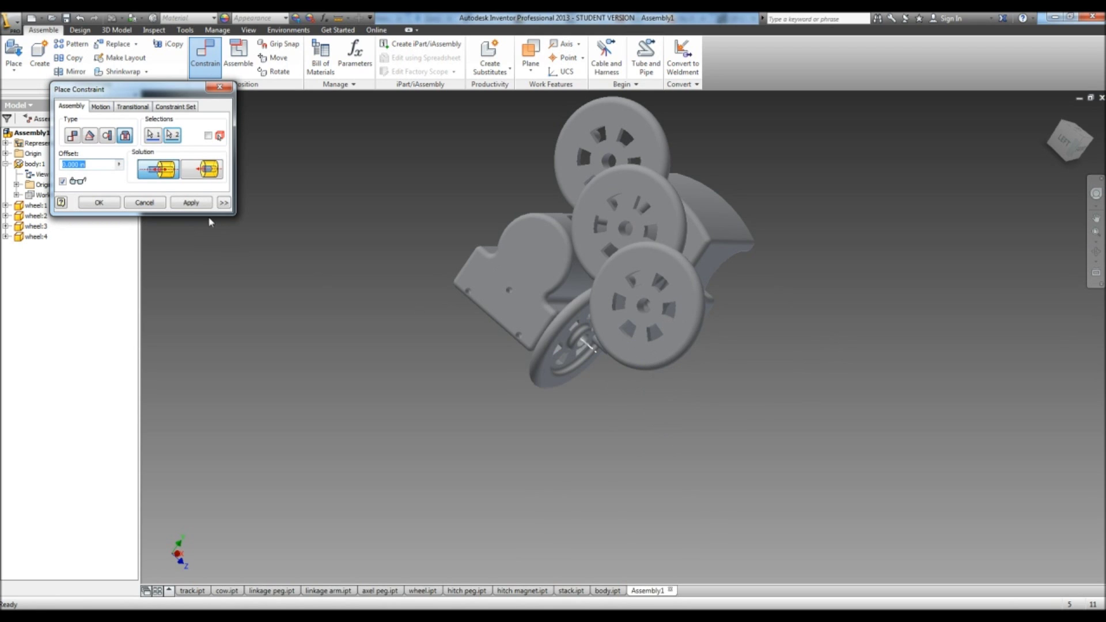
click(179, 203)
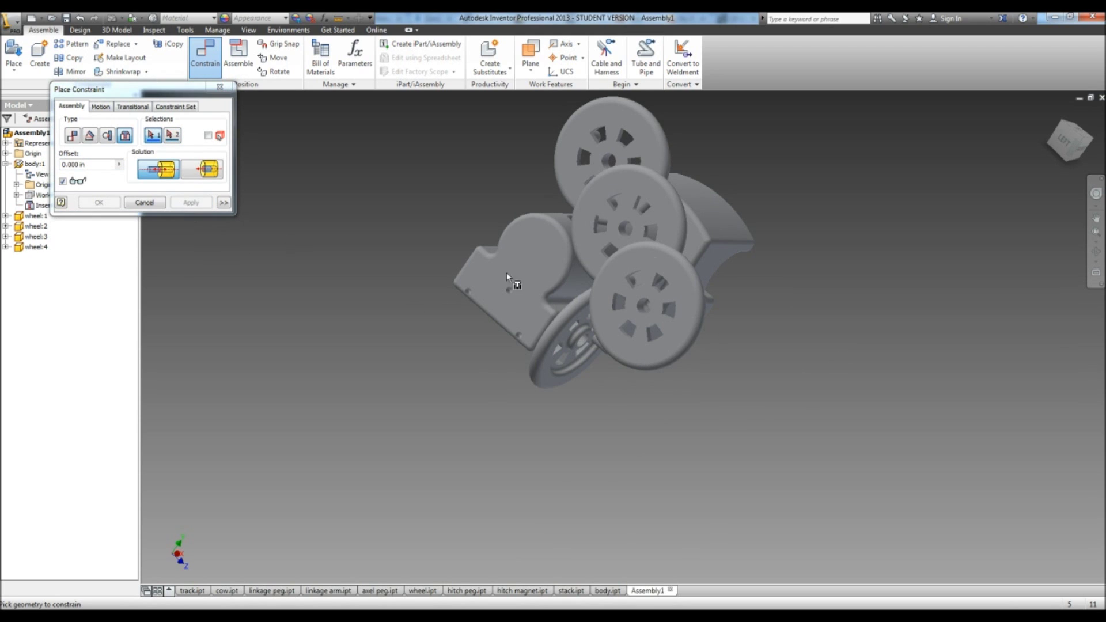
Attach a second wheel's hub to the cab-end axle hole on the same side with an Insert constraint
click(644, 306)
click(1096, 251)
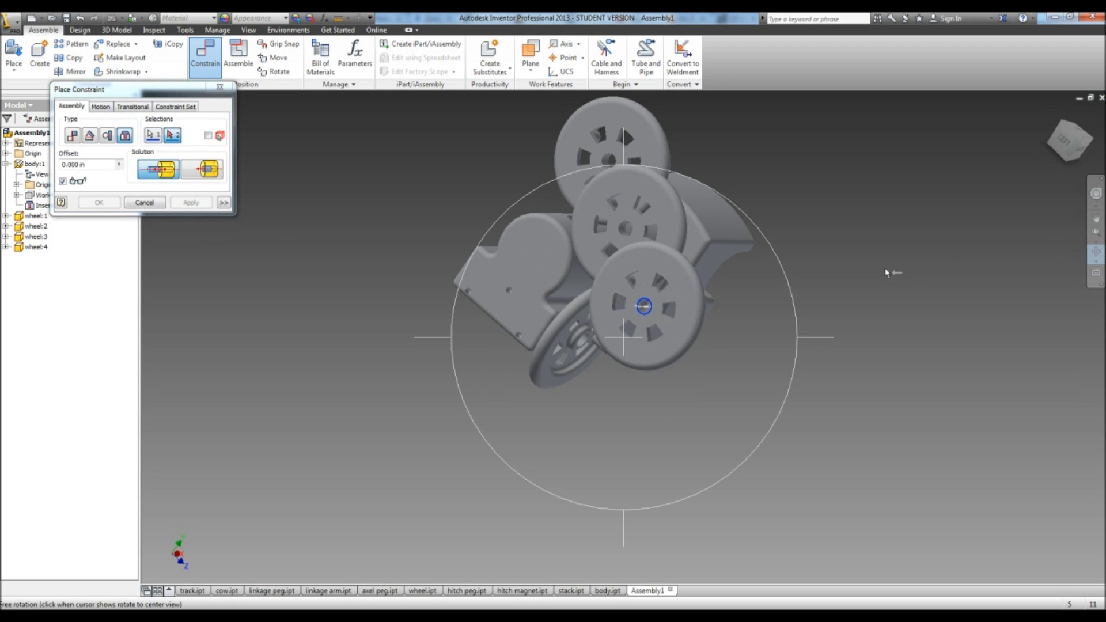
drag(887, 273, 749, 275)
key(Escape)
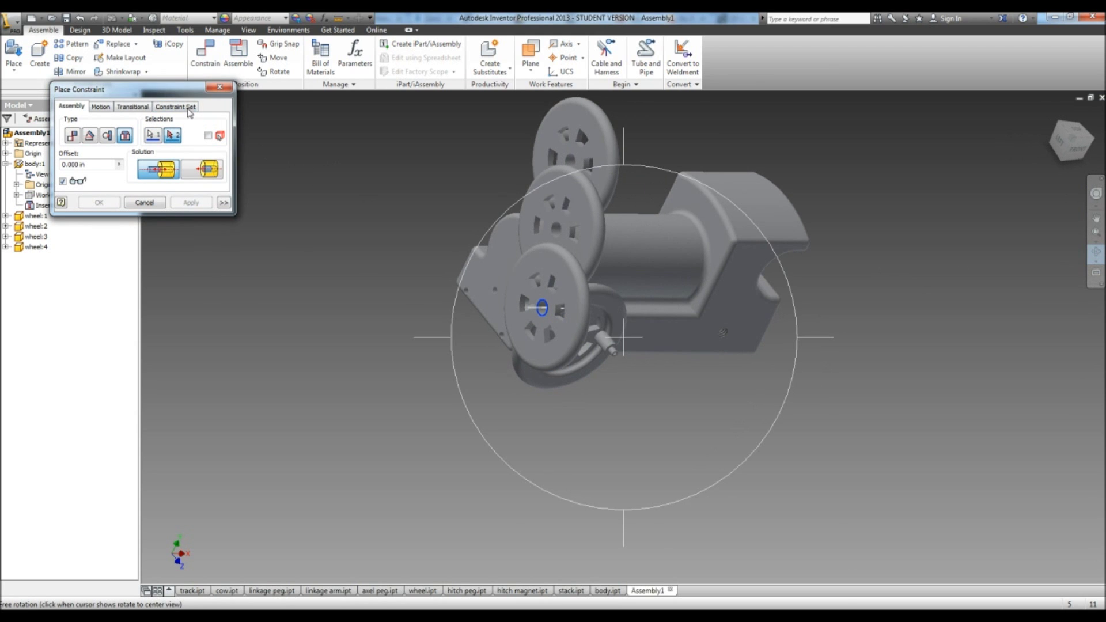
click(723, 334)
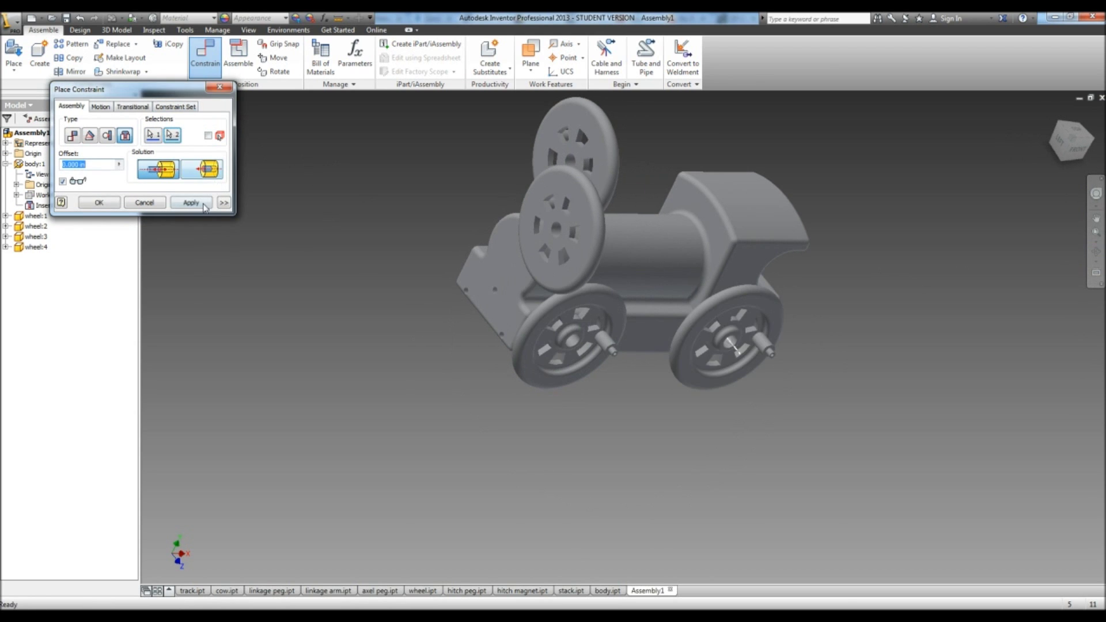
key(Return)
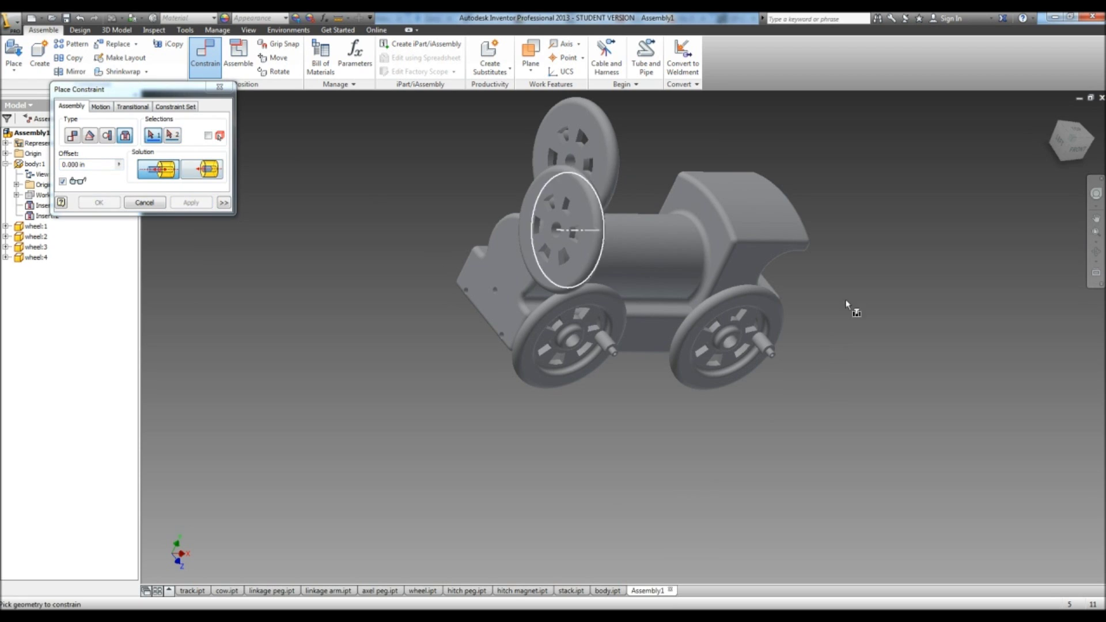
Attach a third wheel's hub to the chimney-end axle hole on the body's opposite side with an Insert constraint
click(557, 233)
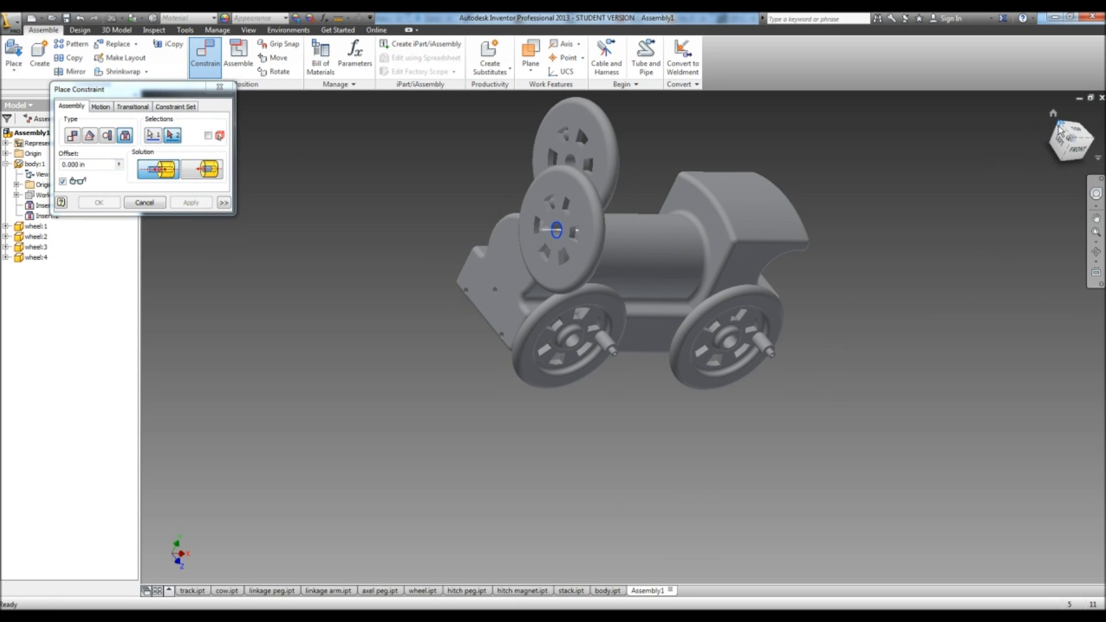
drag(1060, 132, 663, 403)
click(609, 483)
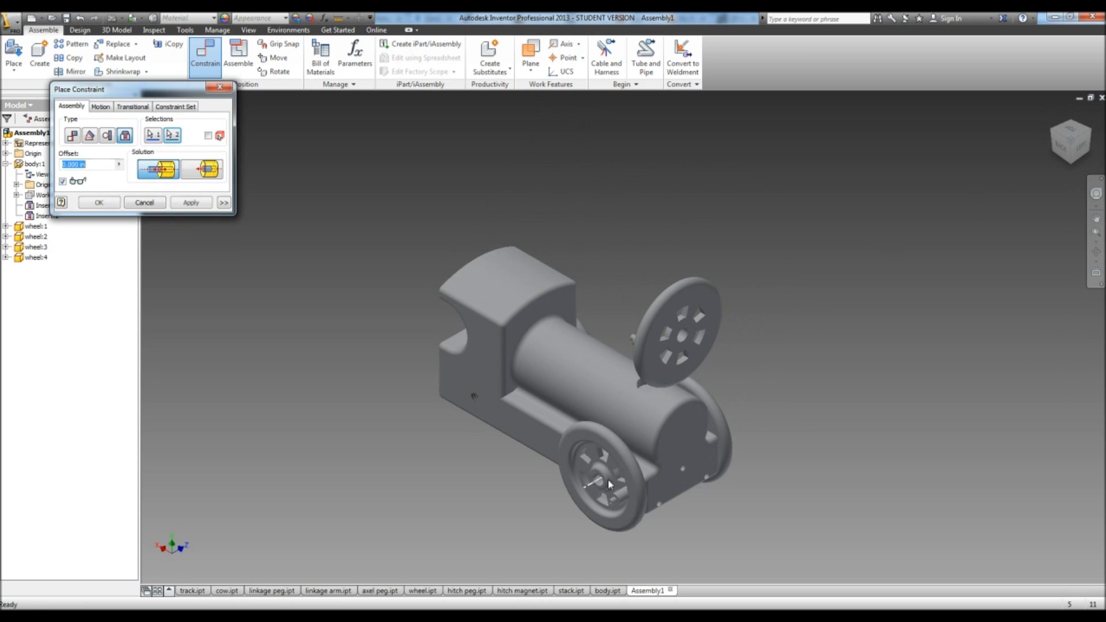
click(206, 203)
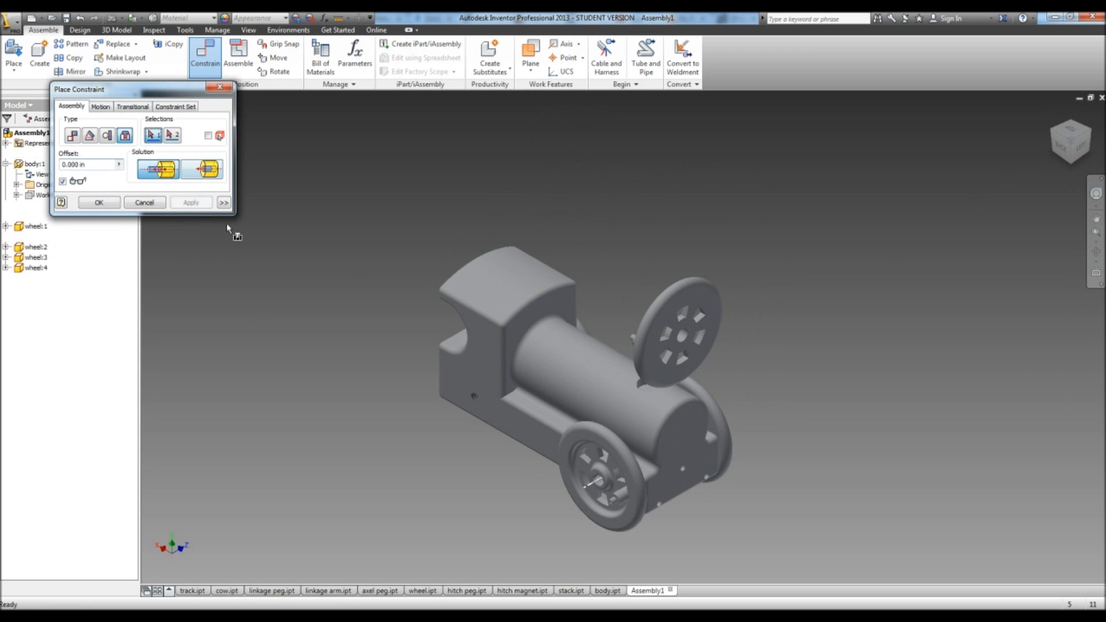
Attach the last wheel's hub to the remaining cab-end axle hole with an Insert constraint and finish constraining
click(683, 335)
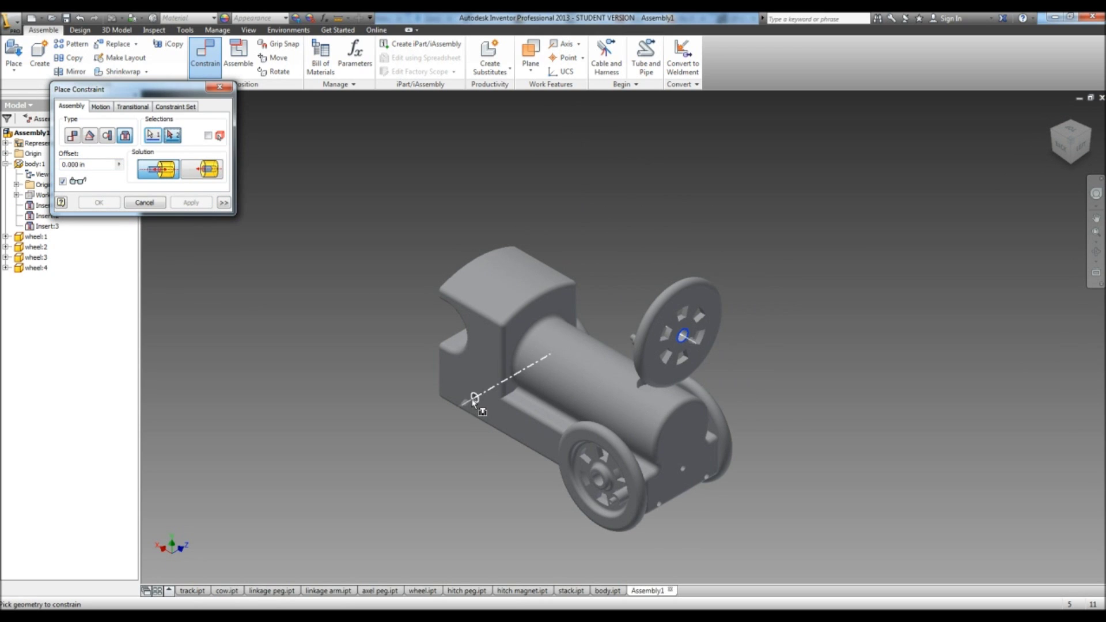
click(483, 413)
click(192, 202)
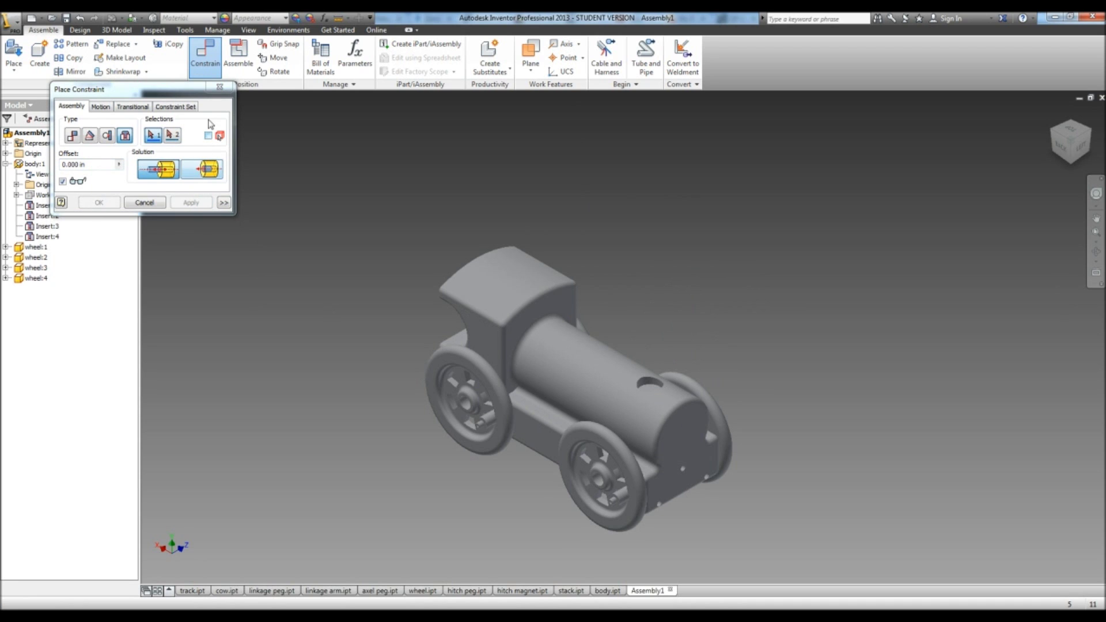
key(Escape)
Load the axel peg part for placement, accepting the educational watermark and setting its prompt to not show again ever
key(p)
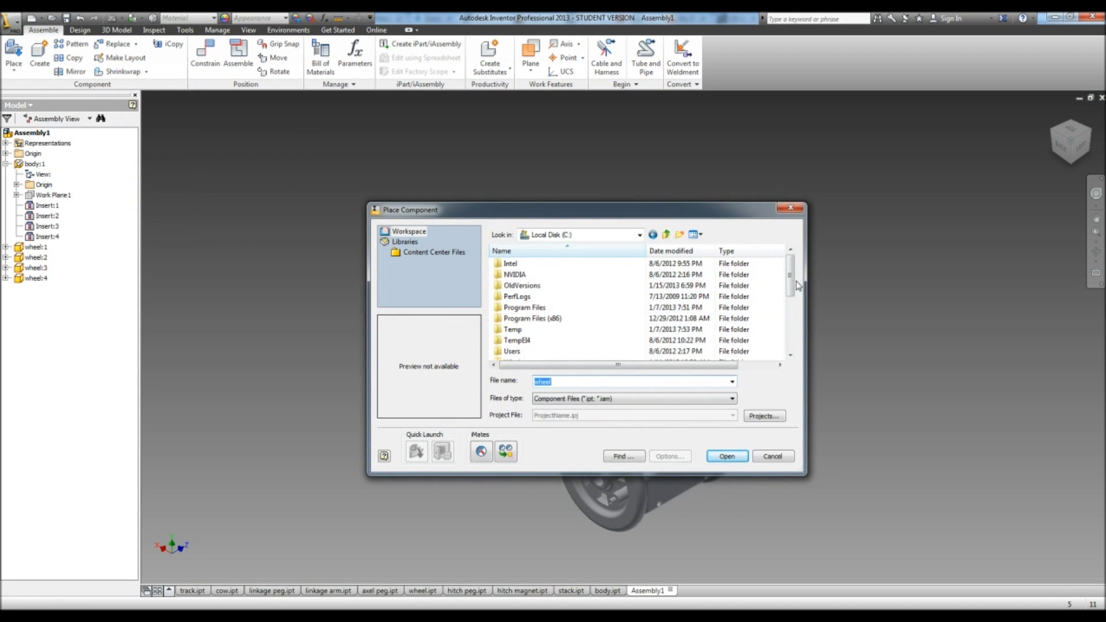
scroll(795, 286, down, 2)
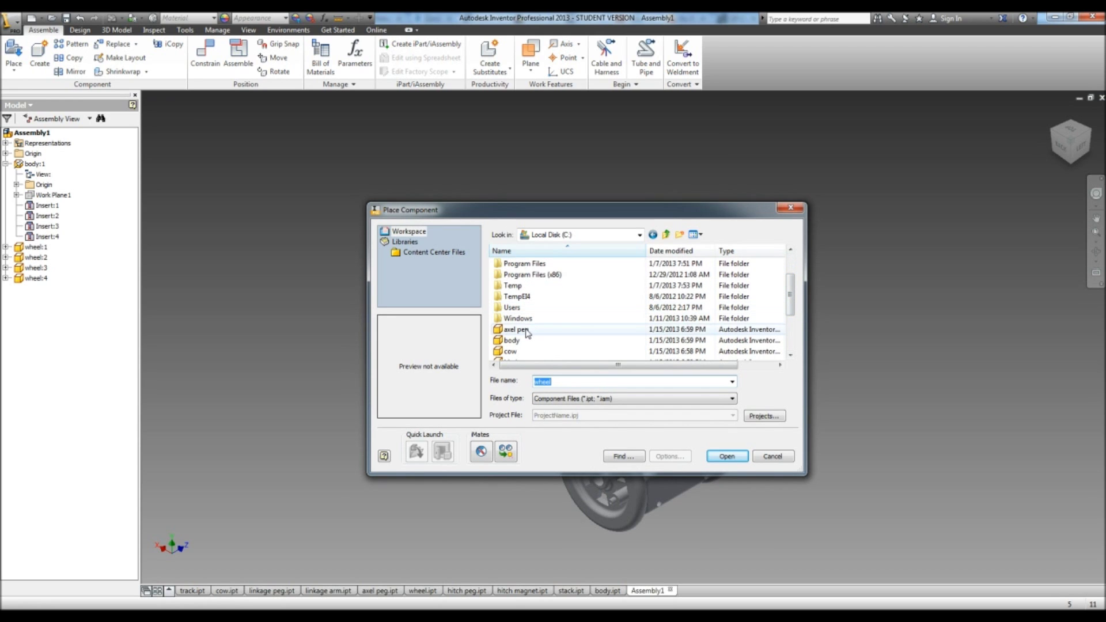
click(526, 330)
click(727, 456)
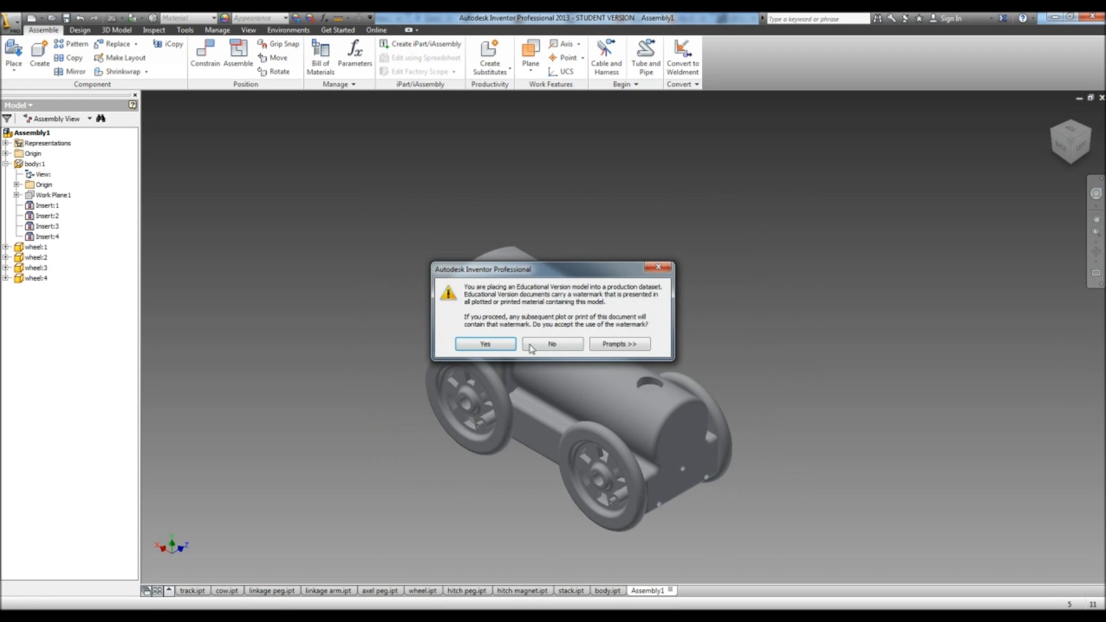
click(619, 345)
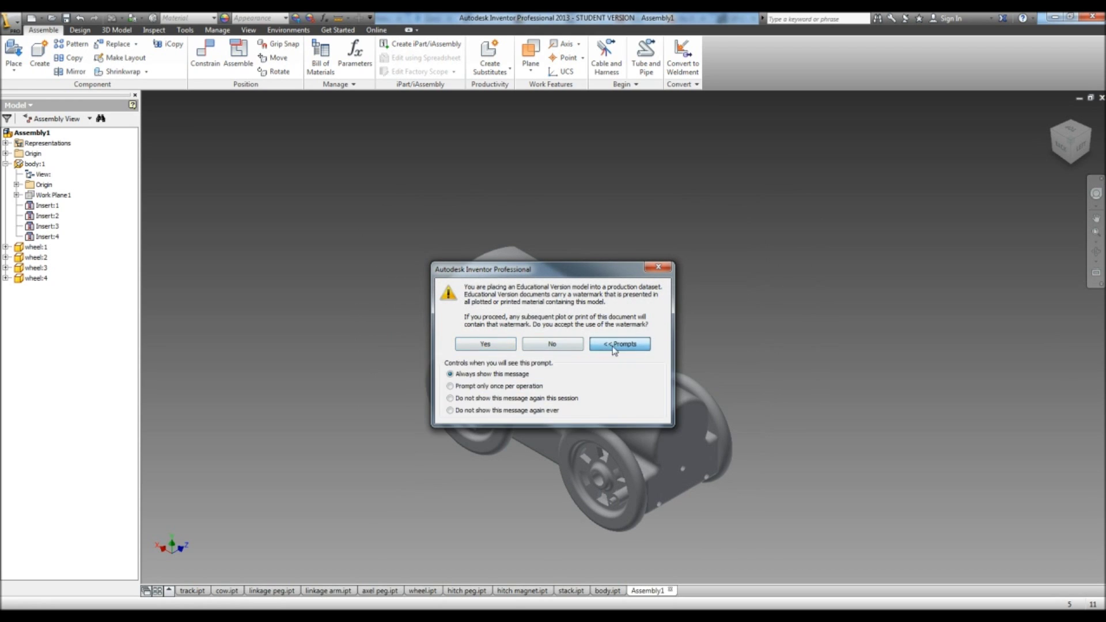
click(487, 411)
click(510, 344)
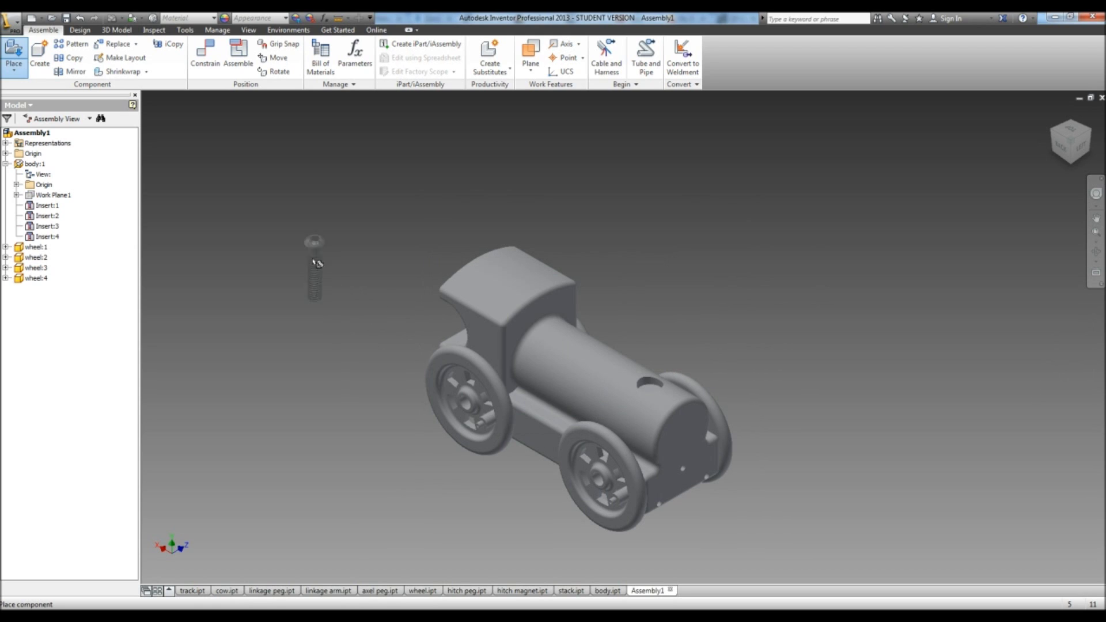
Place four axel pegs in a row above the train and finish placing
click(309, 249)
click(372, 226)
click(441, 214)
click(526, 201)
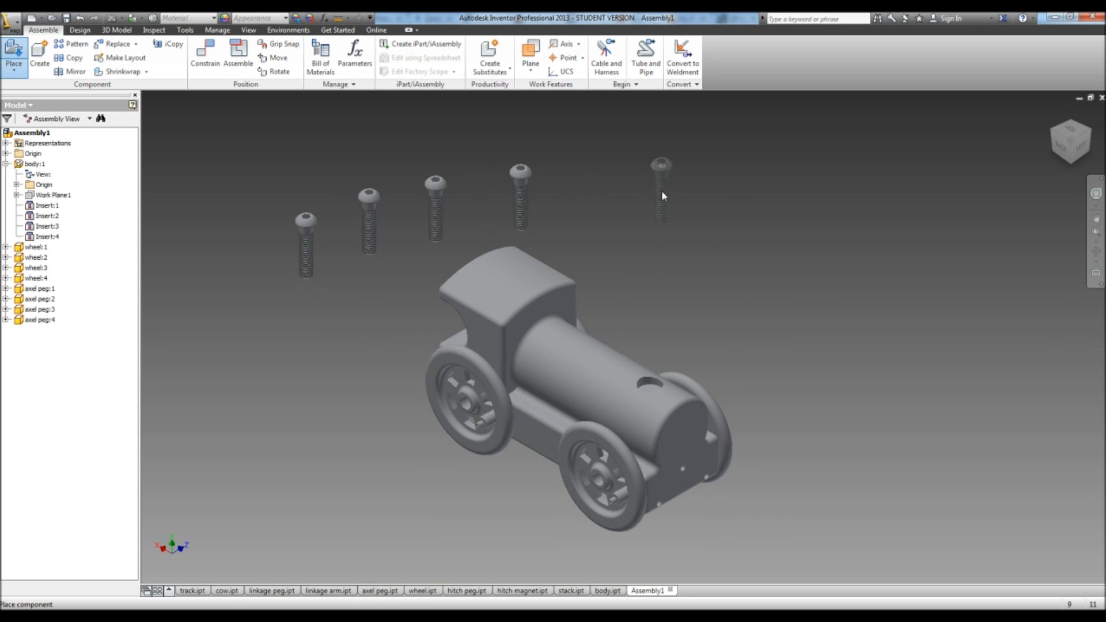
right_click(661, 190)
click(698, 190)
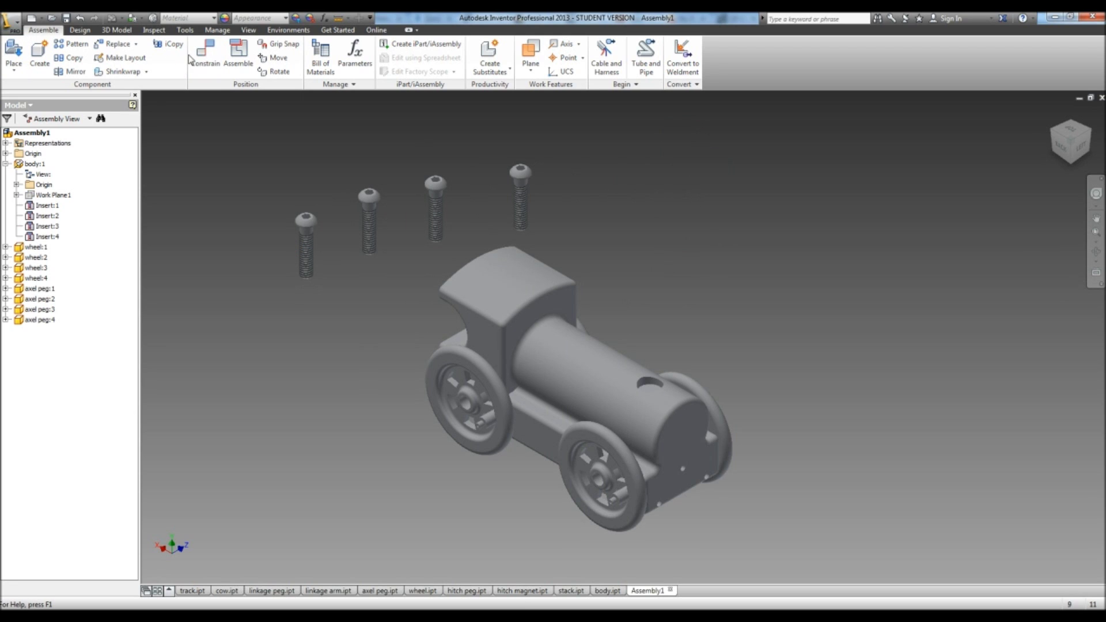
Join the first axel peg's under-head edge to the cab-end wheel's hub hole with an Insert constraint at 0.000 in offset
click(213, 57)
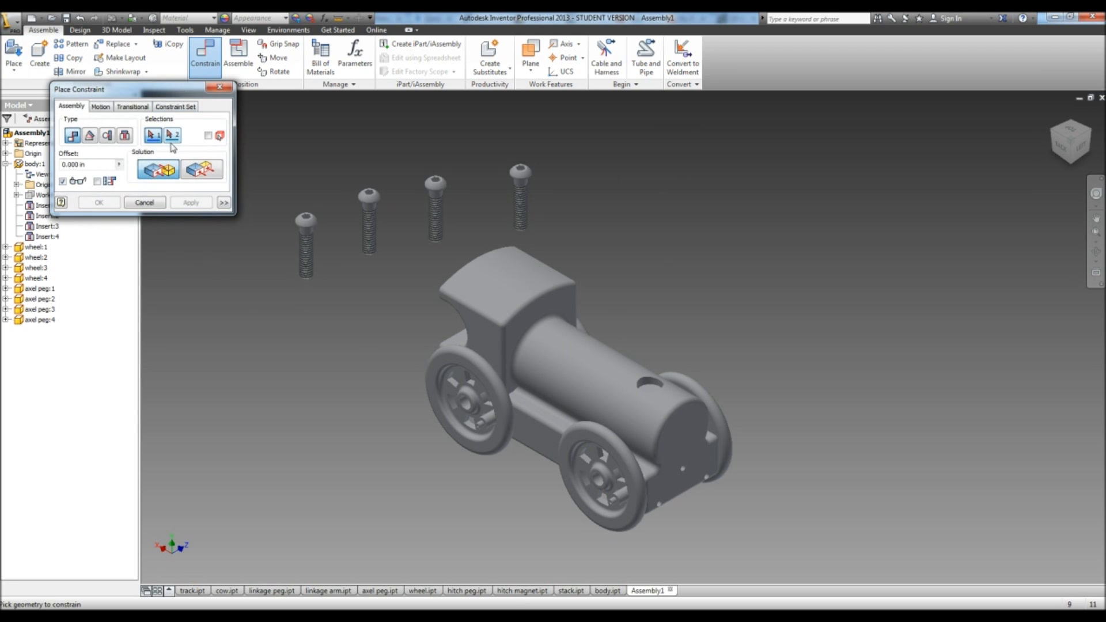
click(126, 135)
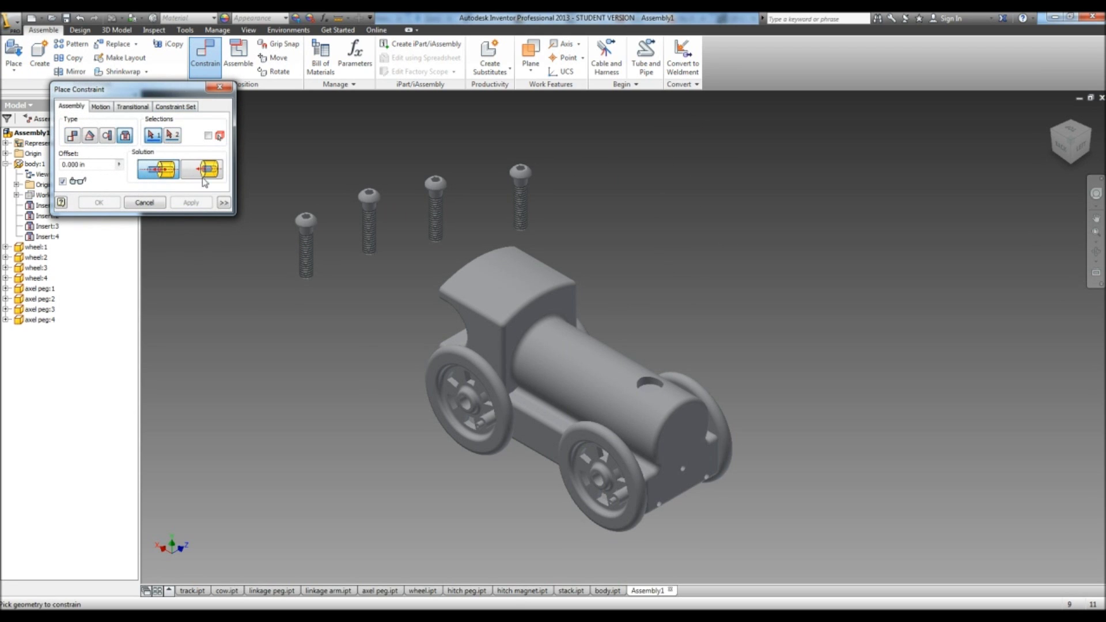
click(309, 235)
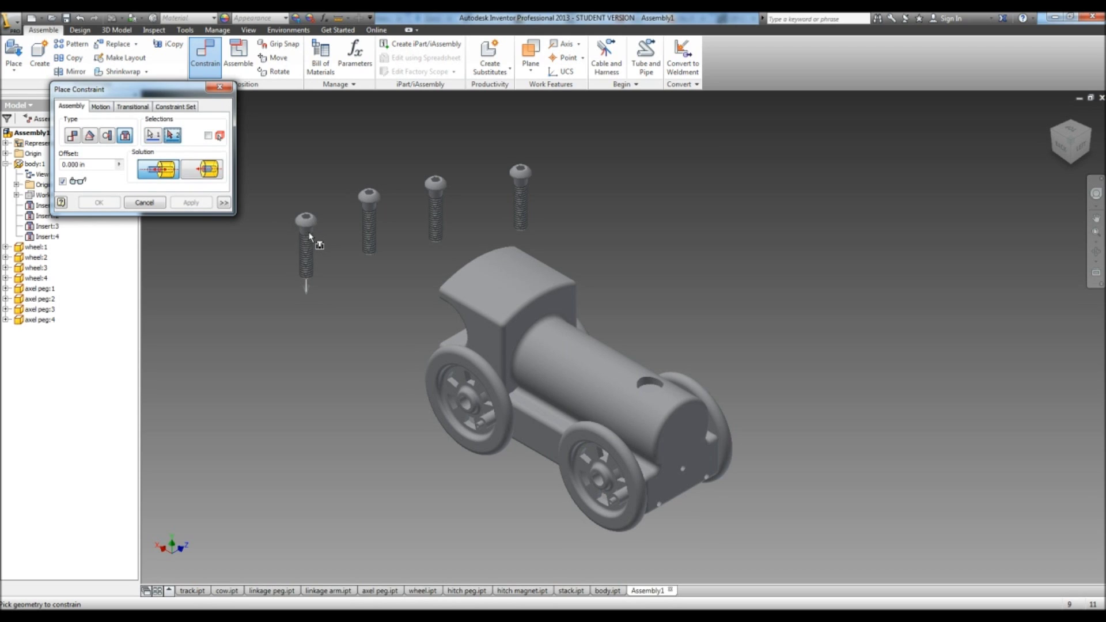
click(467, 413)
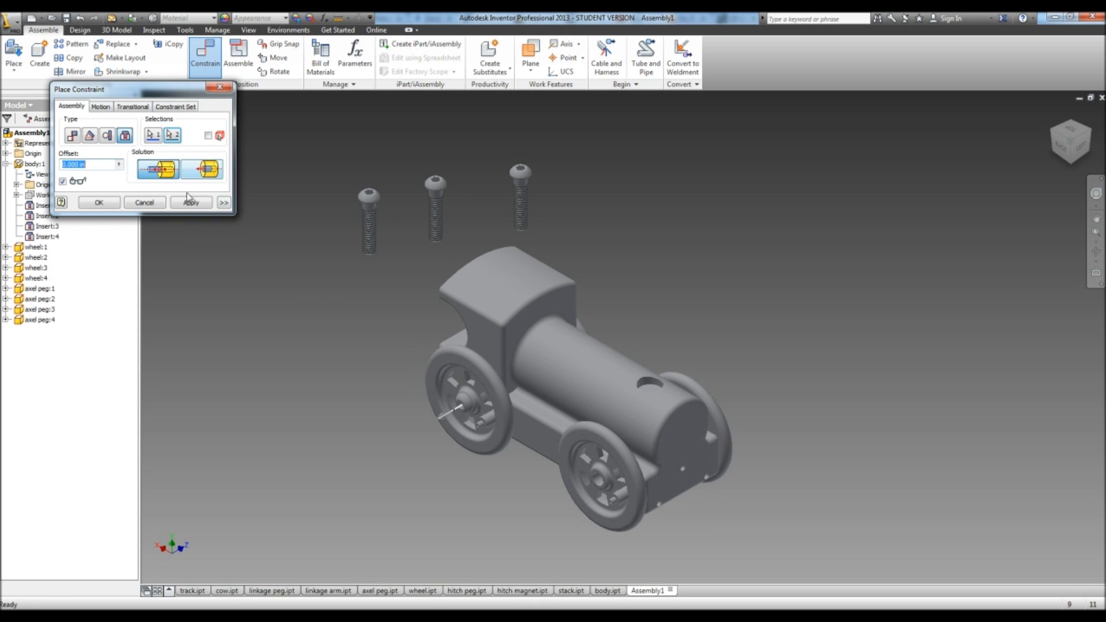
click(189, 200)
Join a second axel peg to the chimney-end wheel's hub hole on the same side with an Insert constraint
click(368, 215)
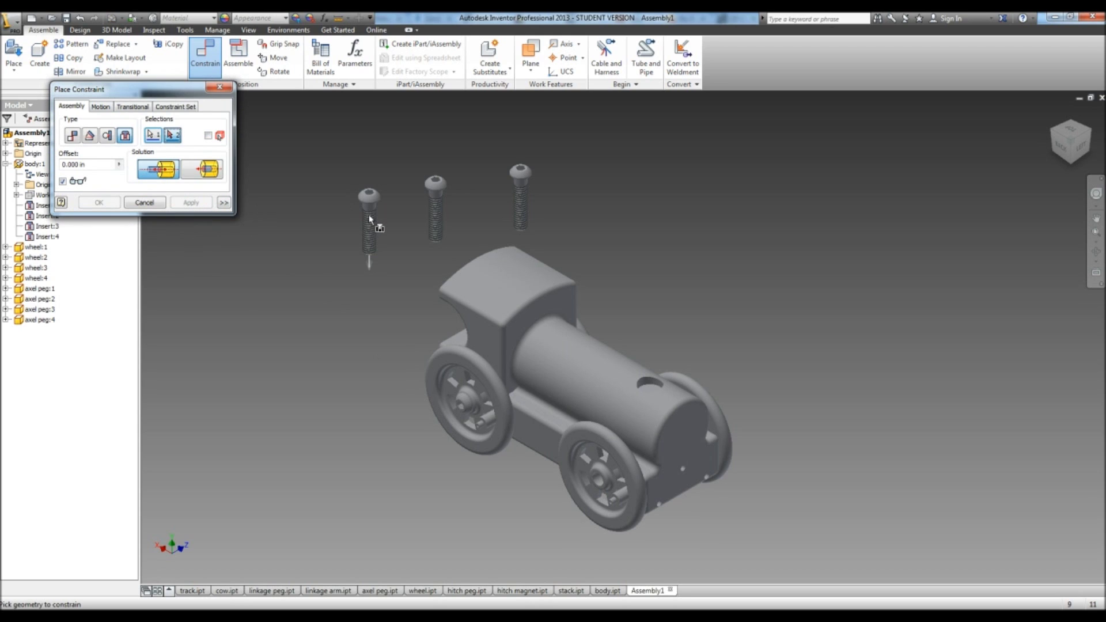
click(602, 488)
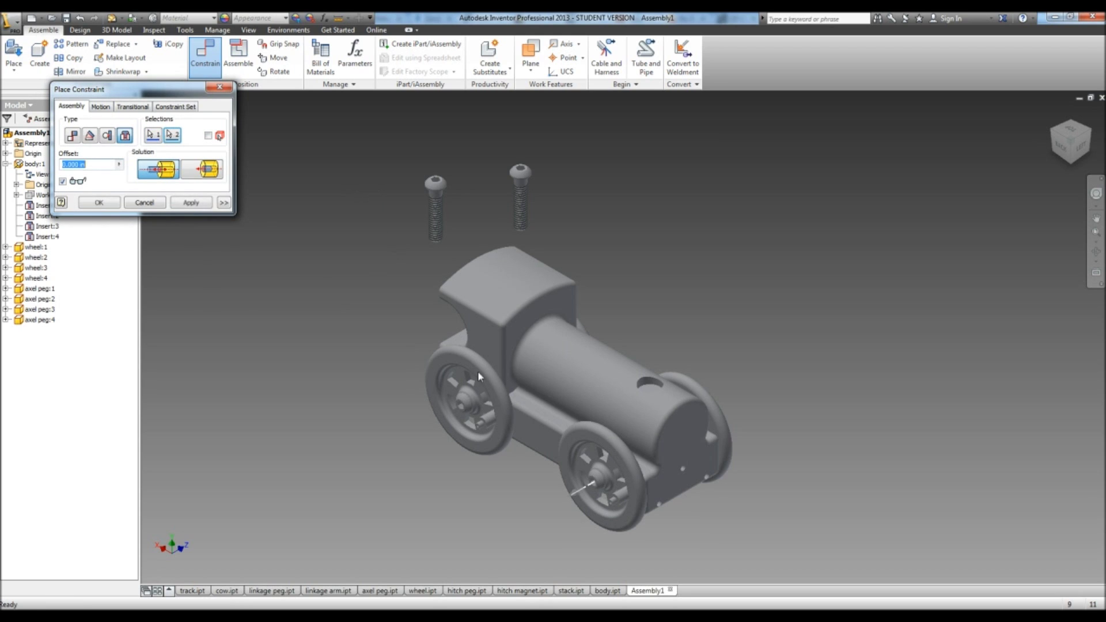
click(191, 203)
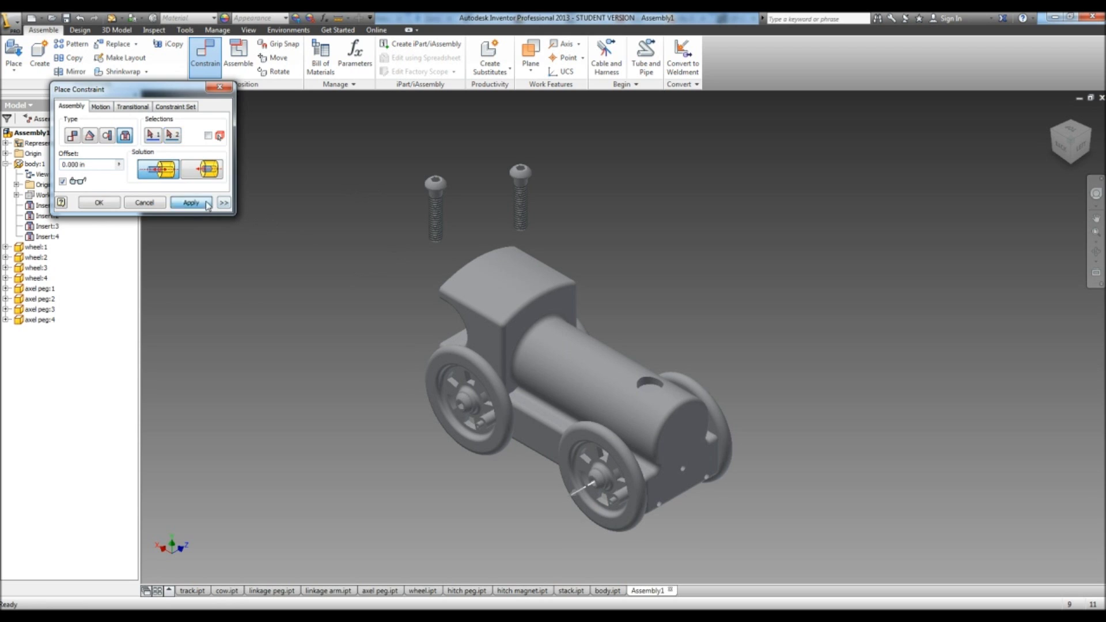
Join a third axel peg to the chimney-end wheel's hub hole on the train's opposite side with an Insert constraint
click(1091, 137)
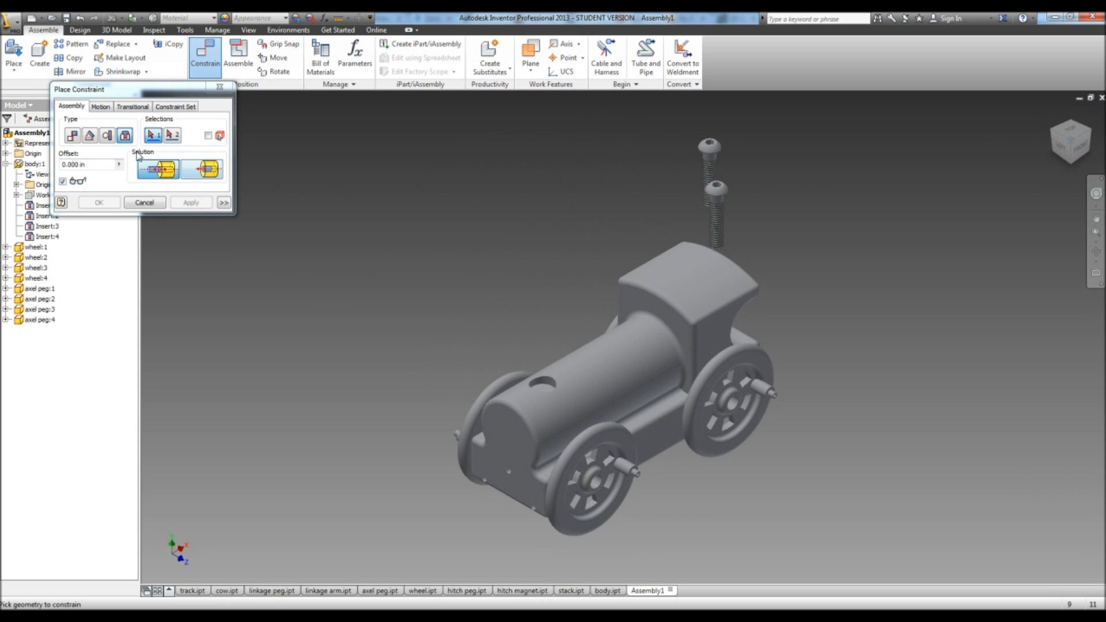
scroll(709, 247, down, 10)
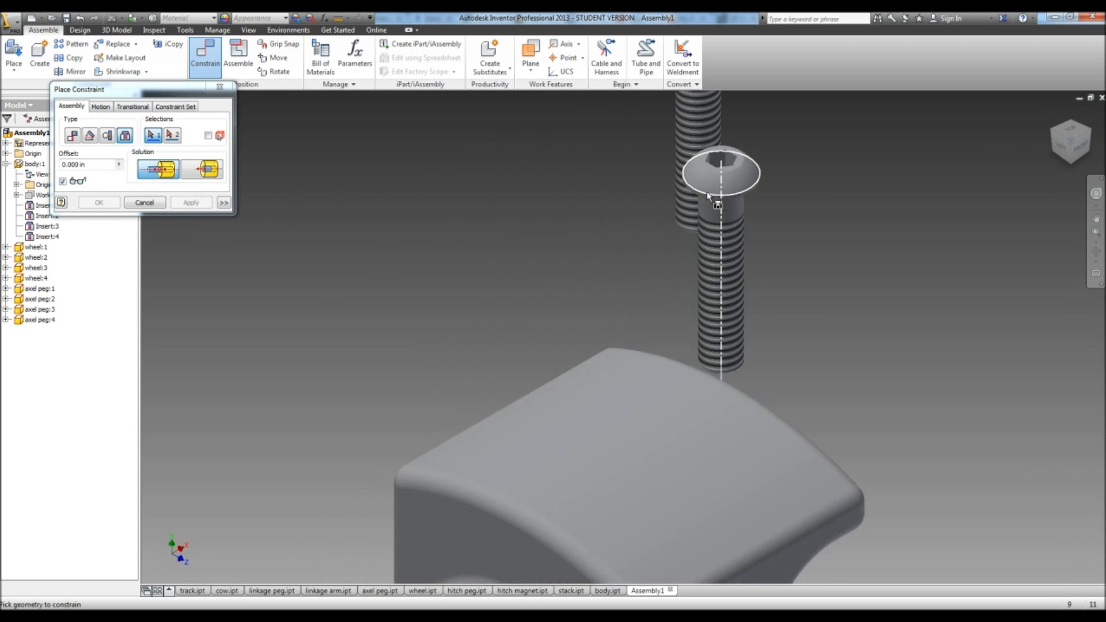
scroll(731, 185, down, 2)
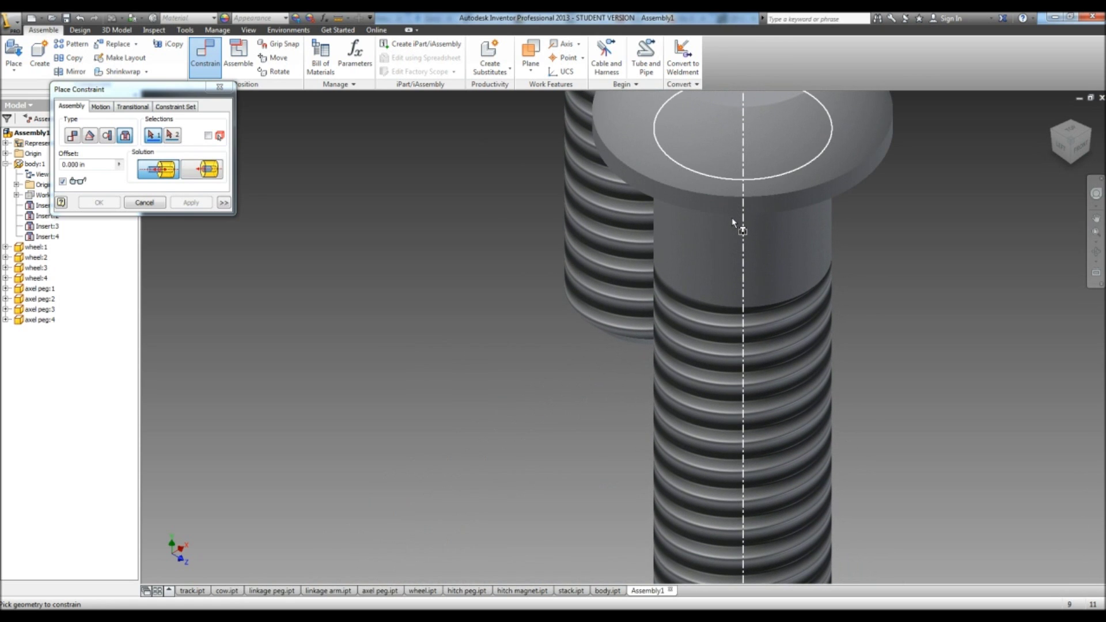
click(731, 218)
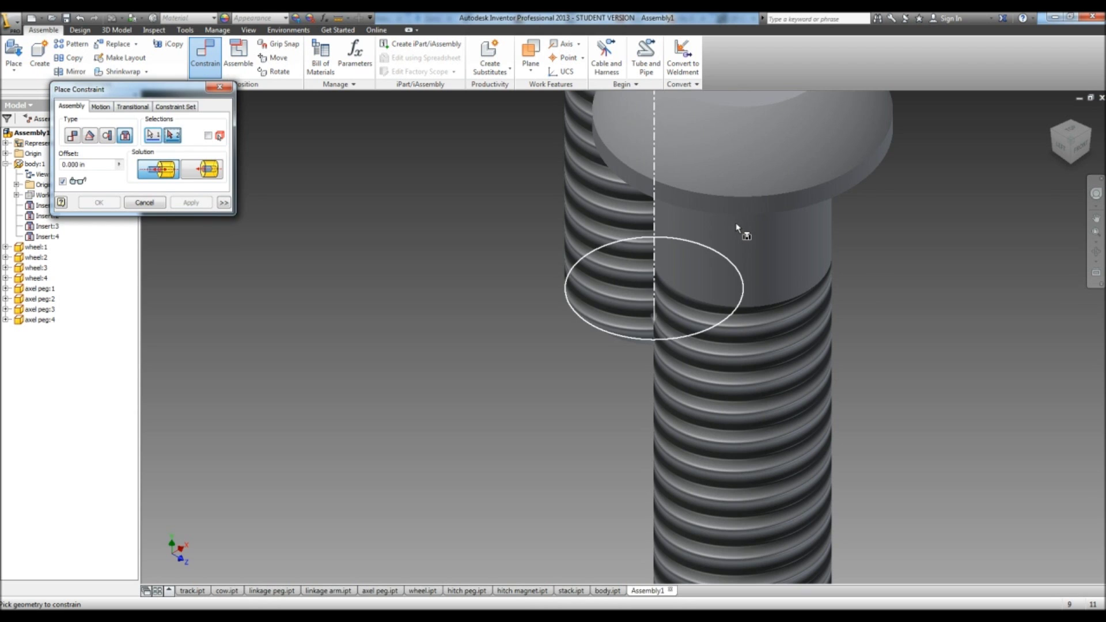
scroll(741, 227, up, 8)
scroll(686, 410, up, 6)
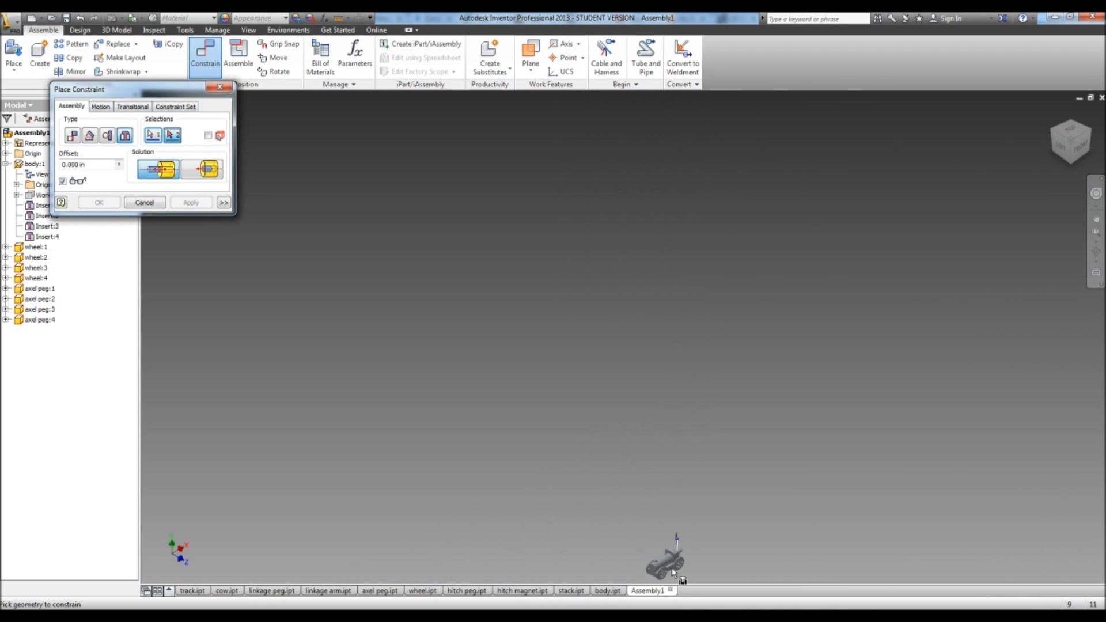
scroll(668, 581, down, 3)
scroll(668, 581, down, 10)
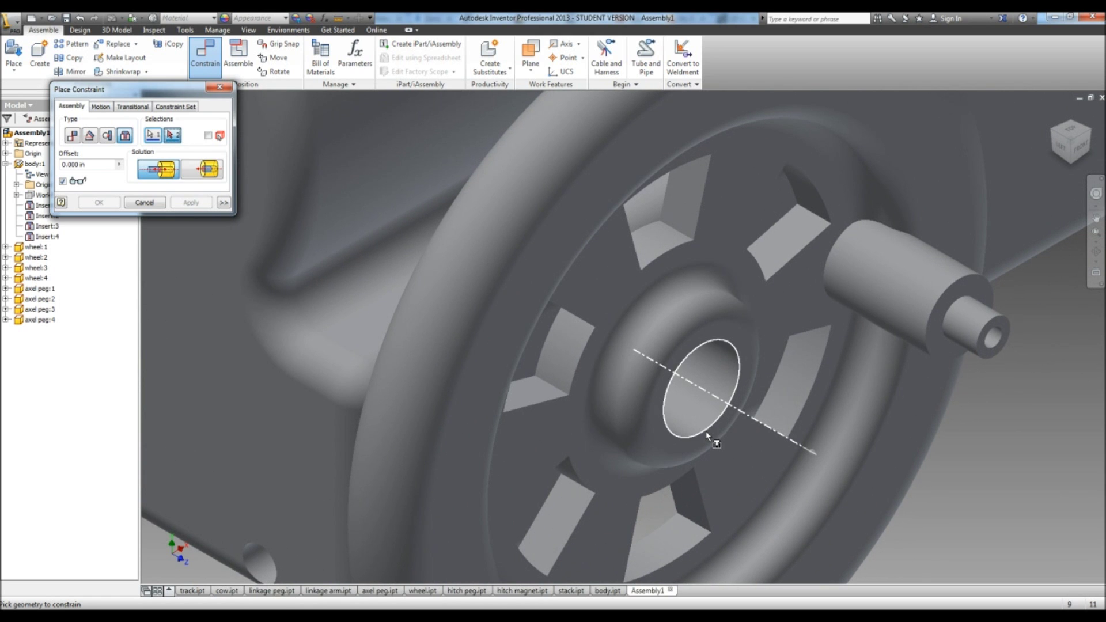
click(706, 432)
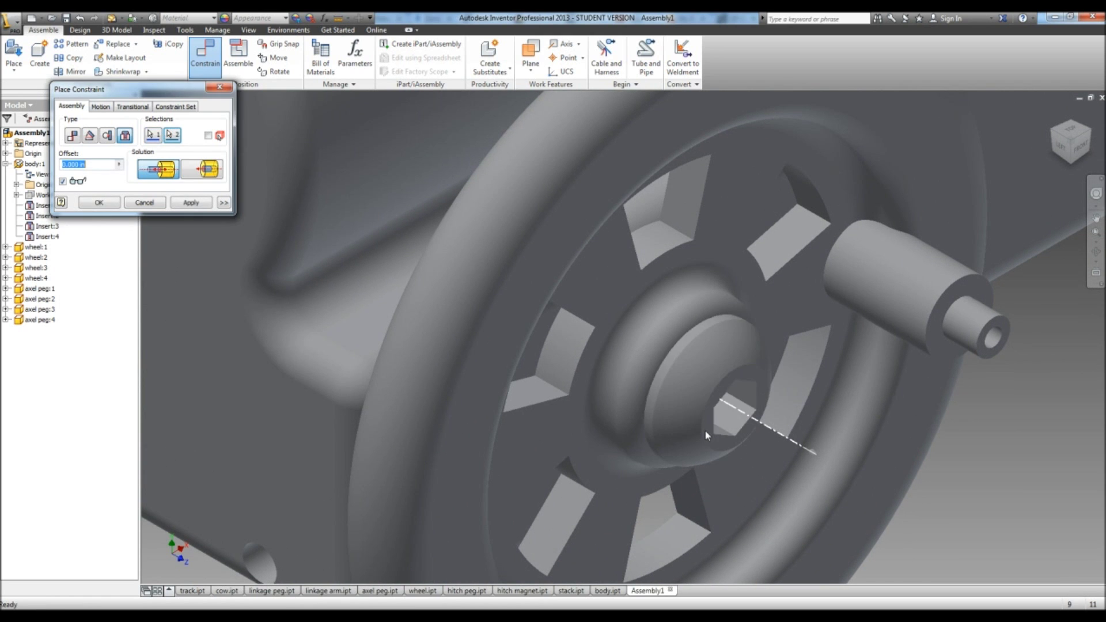
click(191, 202)
Join the last axel peg to the remaining cab-end wheel's hub hole with an Insert constraint and finish constraining
scroll(868, 260, up, 10)
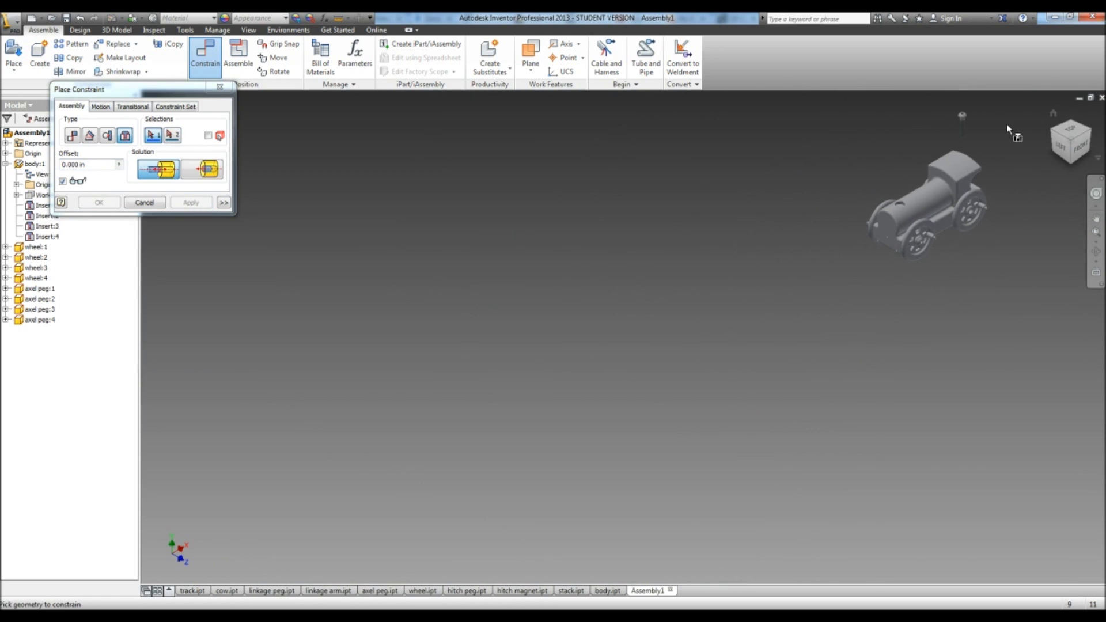
scroll(1007, 128, down, 8)
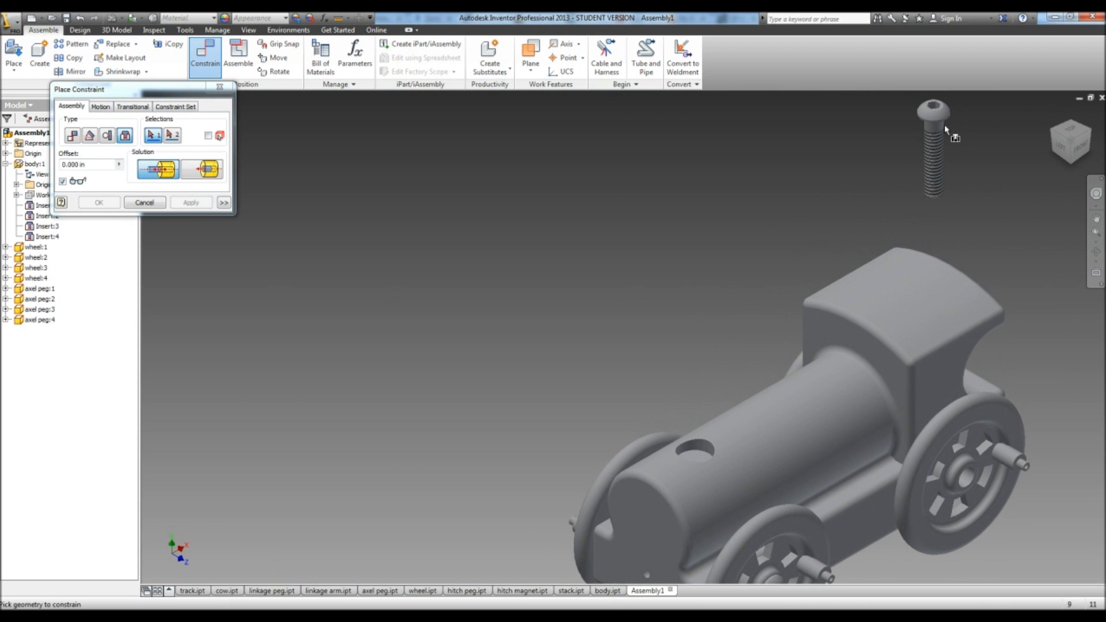
scroll(945, 125, down, 8)
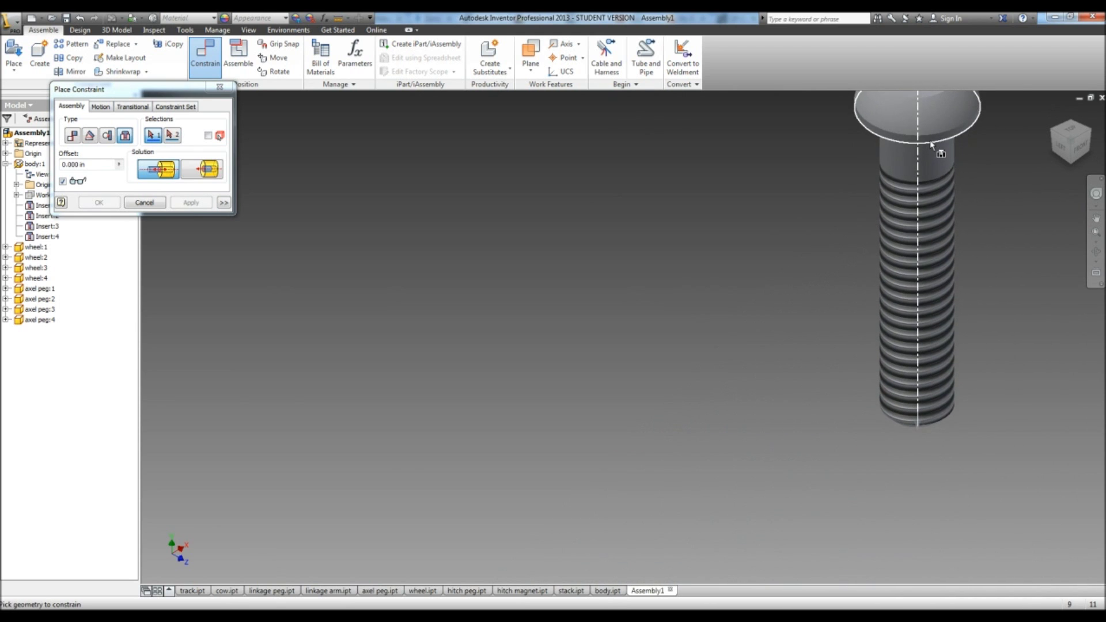
click(930, 147)
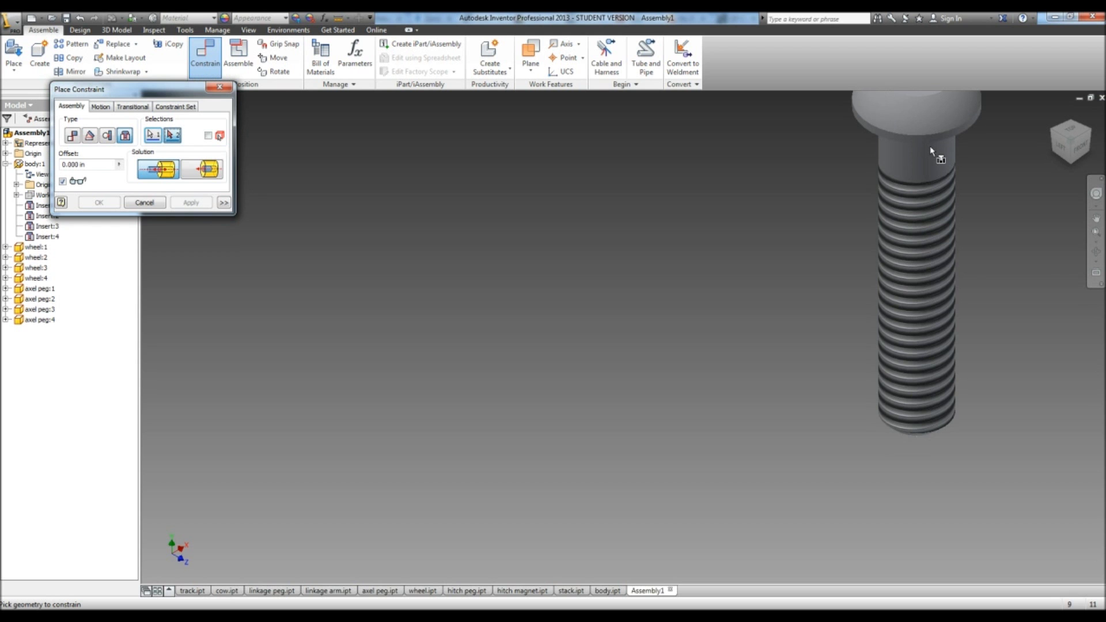
scroll(939, 190, up, 8)
scroll(950, 449, down, 8)
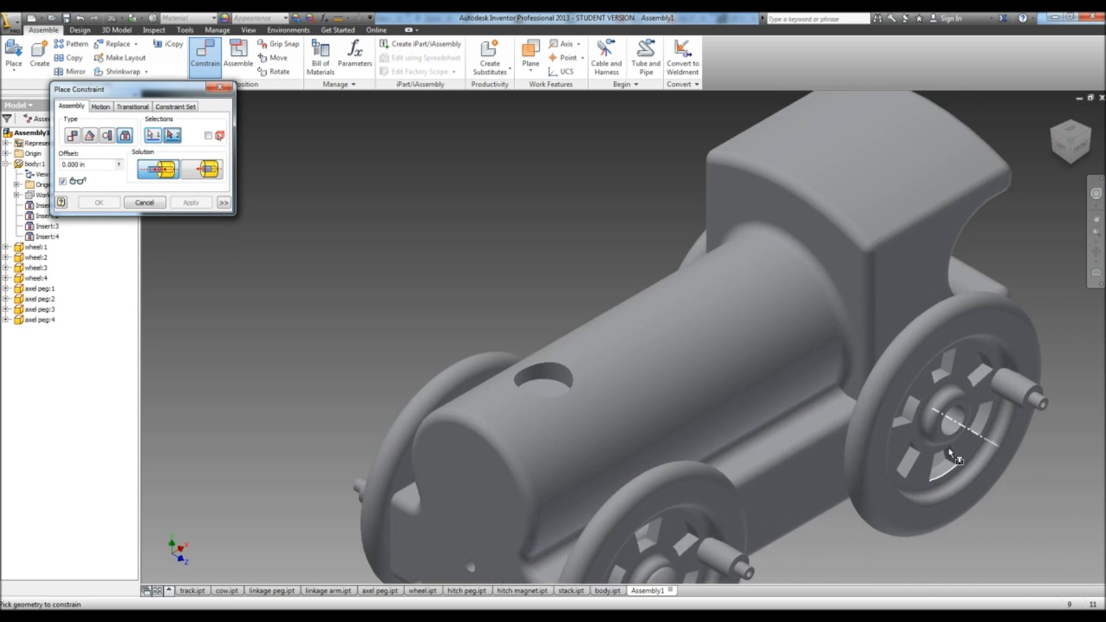
click(950, 454)
scroll(945, 423, down, 6)
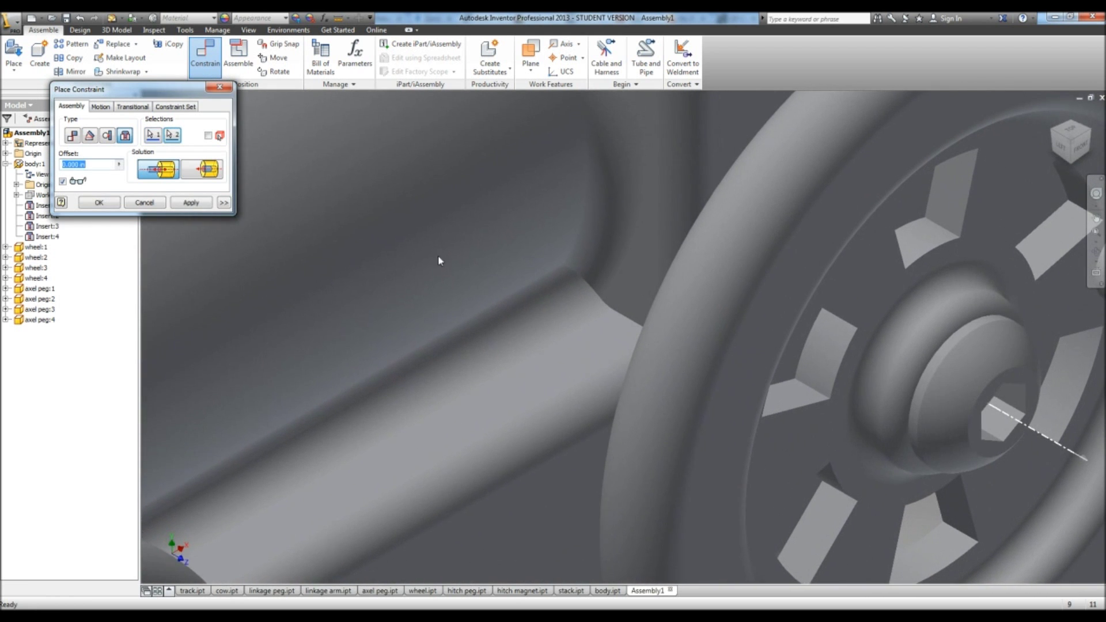
click(191, 202)
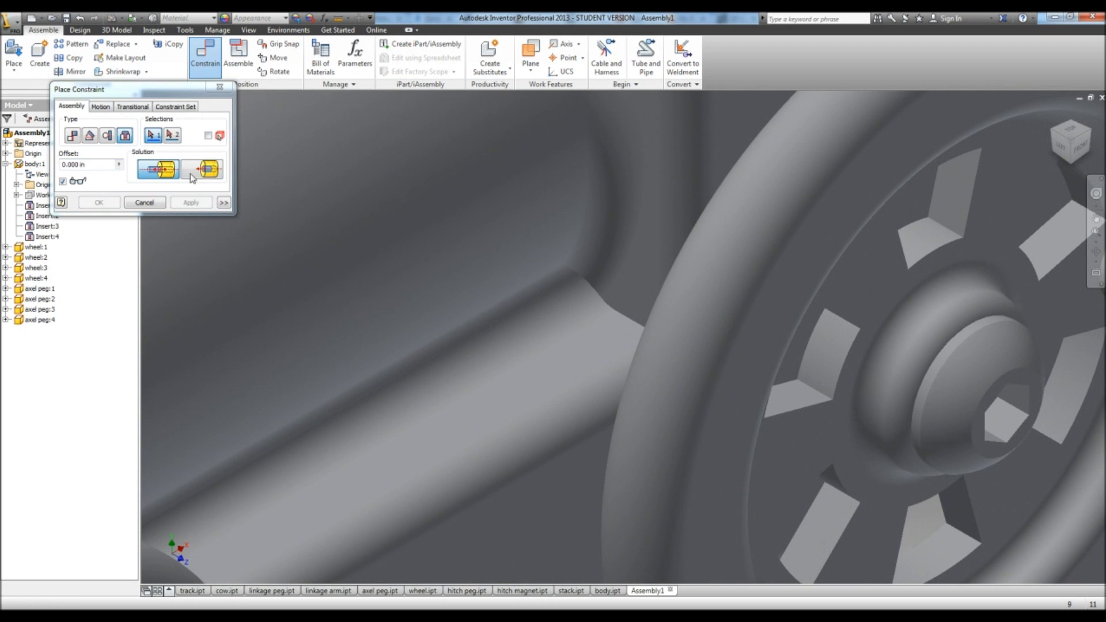
click(219, 87)
Place two instances of the linkage arm part beside the train and finish placing
scroll(225, 153, up, 10)
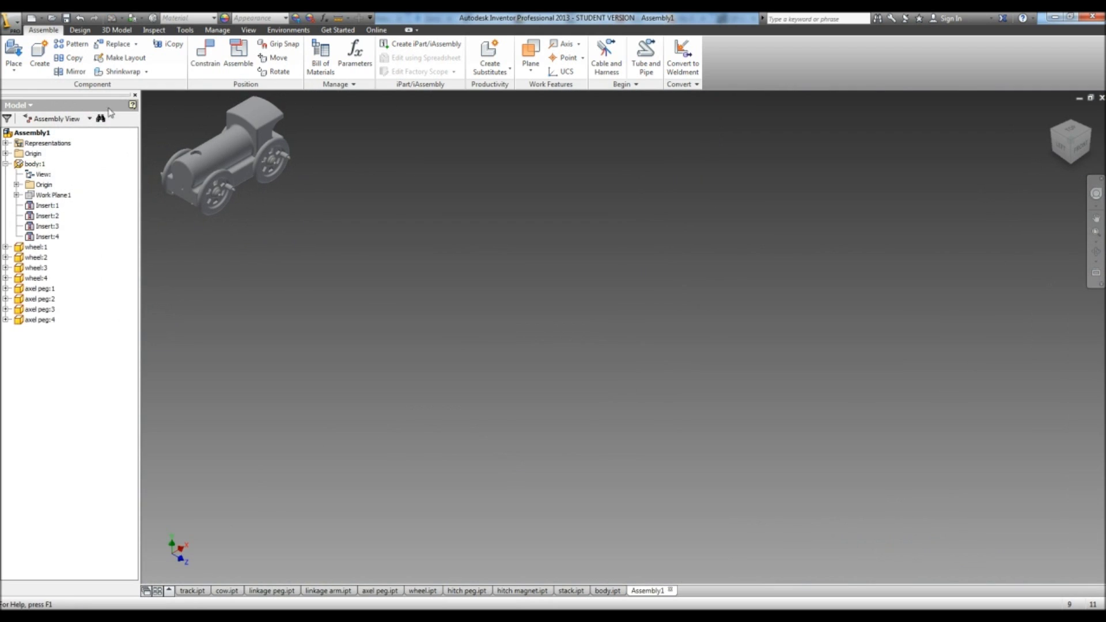
click(14, 53)
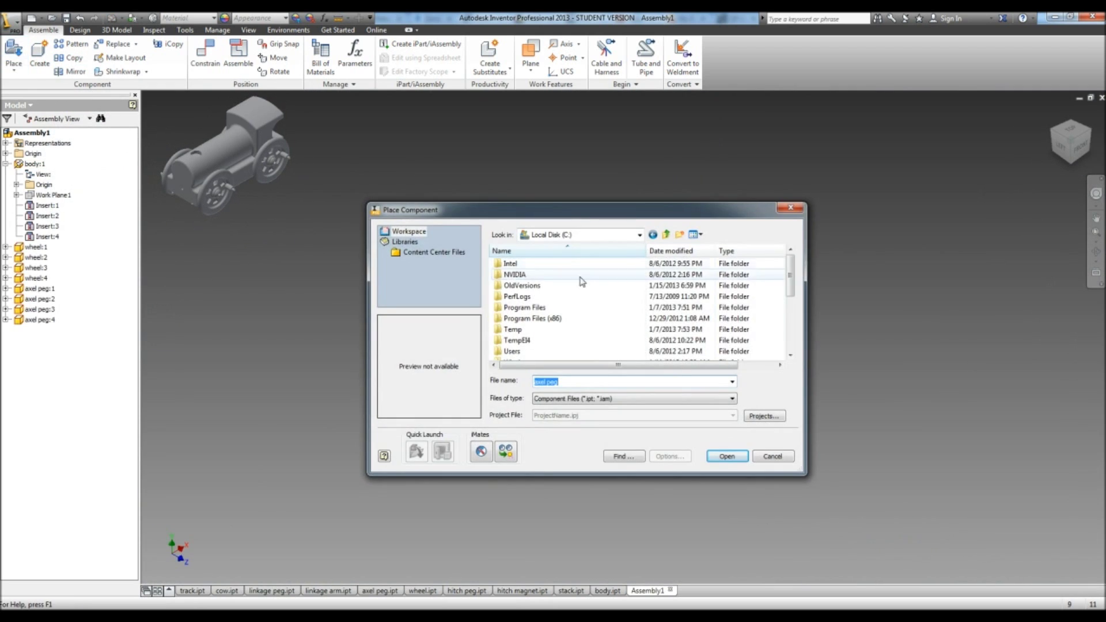
drag(794, 288, 794, 311)
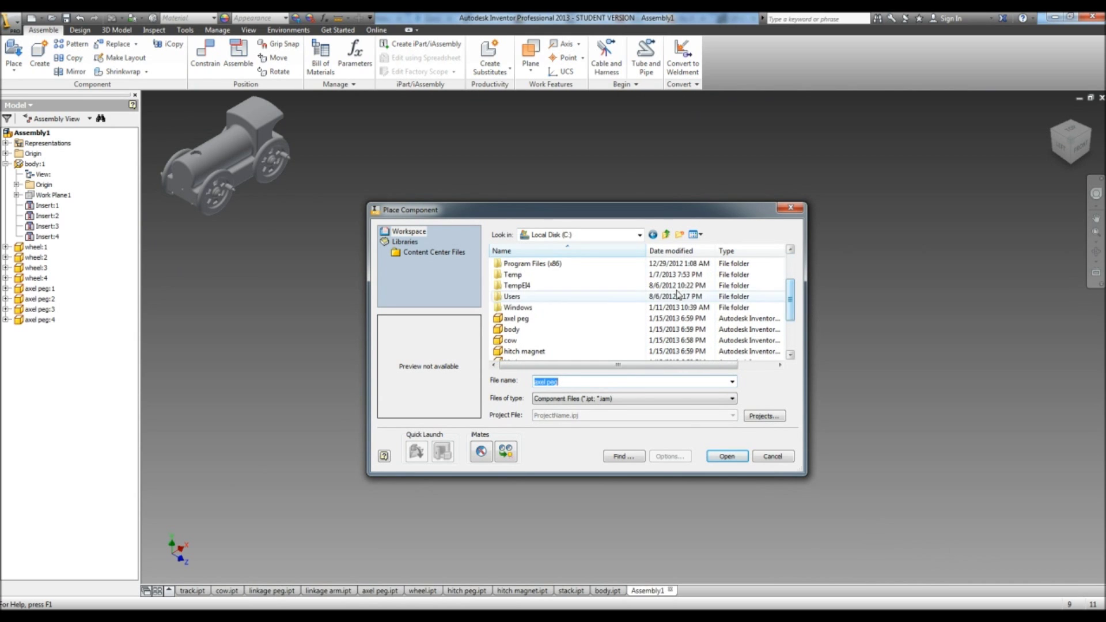
click(790, 355)
click(790, 355)
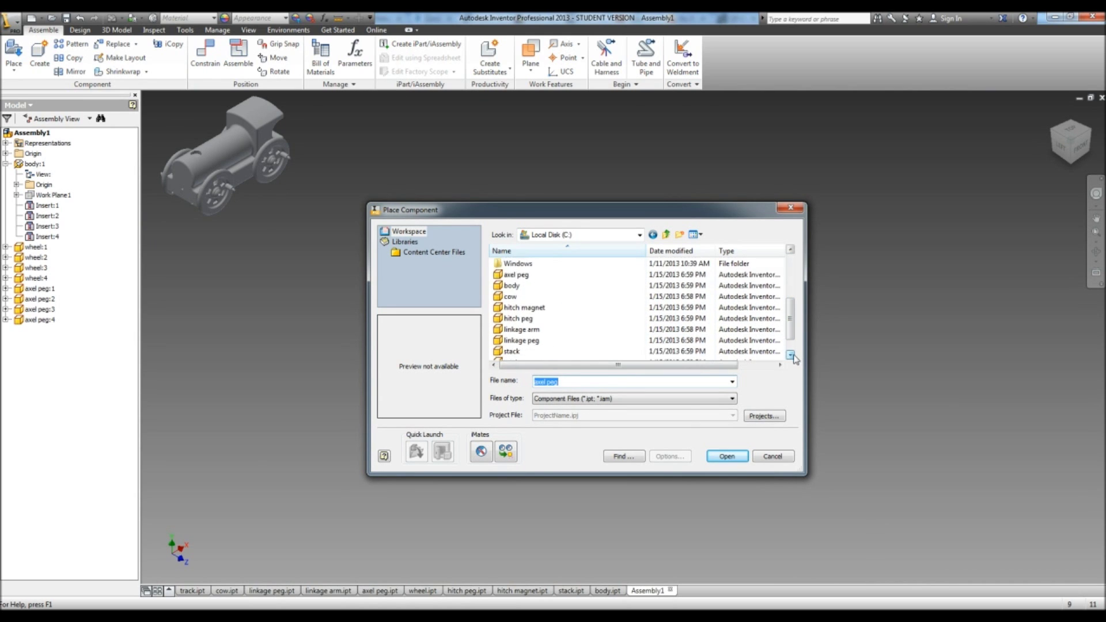
click(569, 332)
click(725, 456)
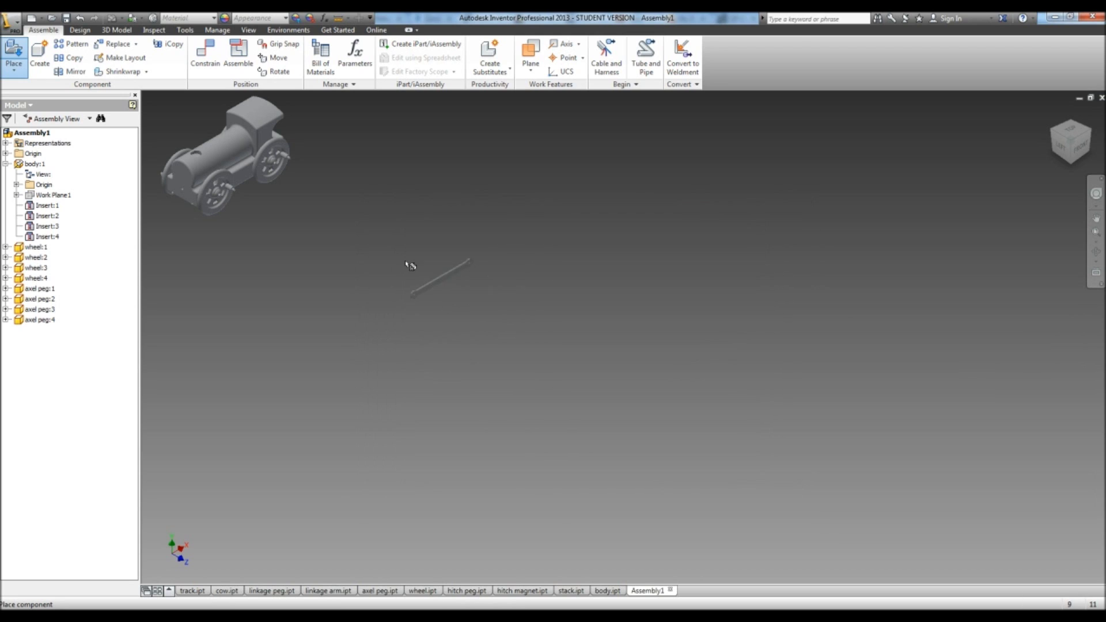
click(278, 212)
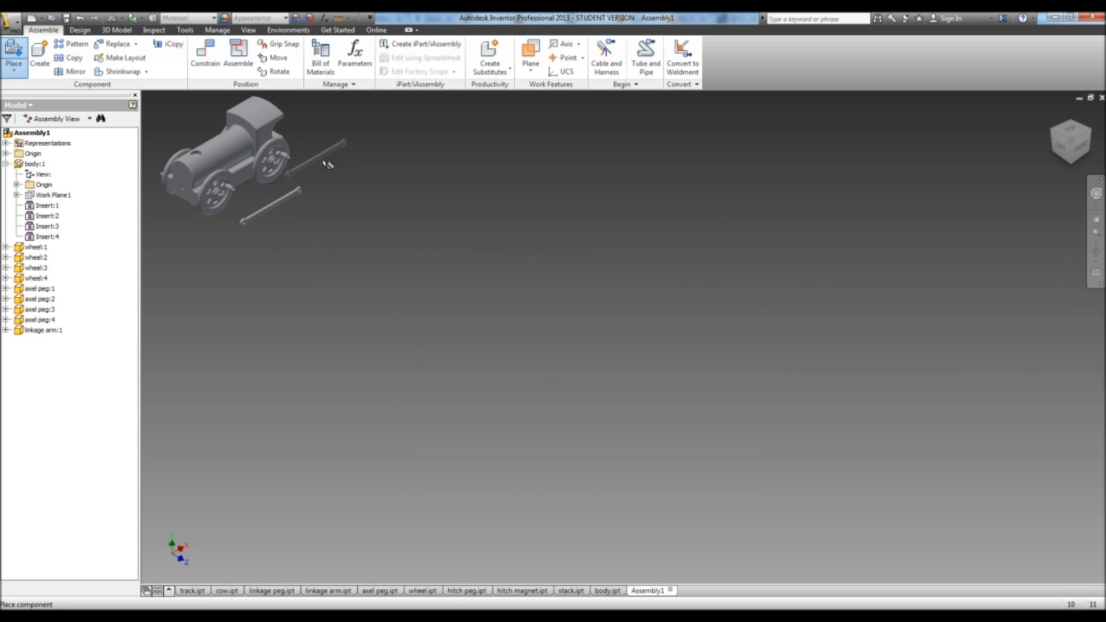
click(342, 163)
right_click(332, 161)
click(374, 158)
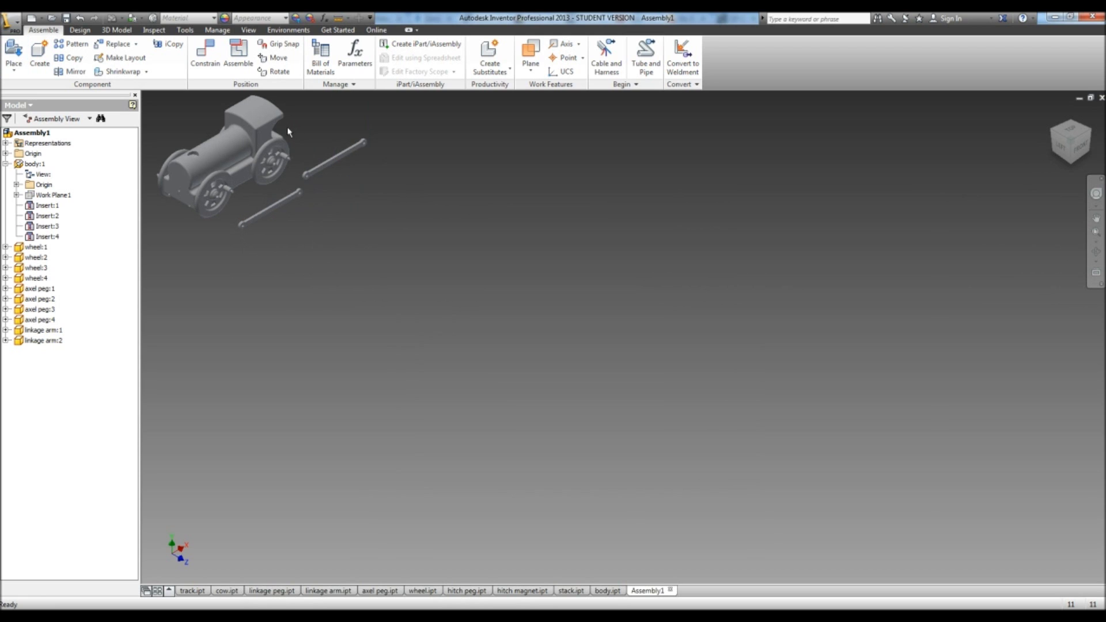
Join one linkage arm's end hole to the nearby chimney-end wheel's crank pin with an Insert constraint using the aligned solution
scroll(246, 126, up, 3)
click(203, 68)
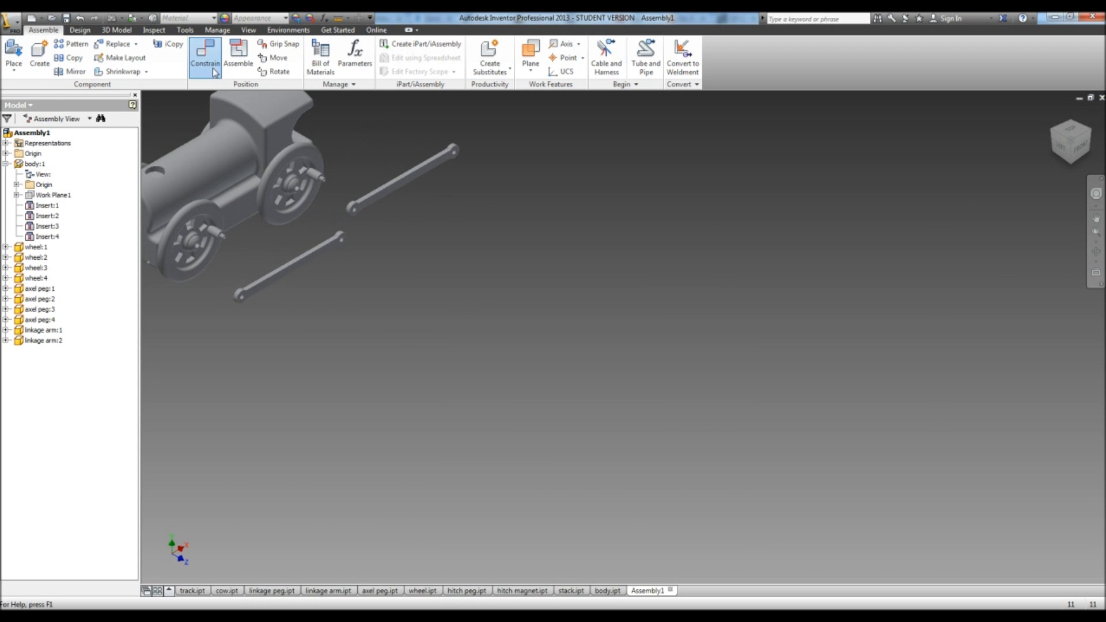
click(124, 136)
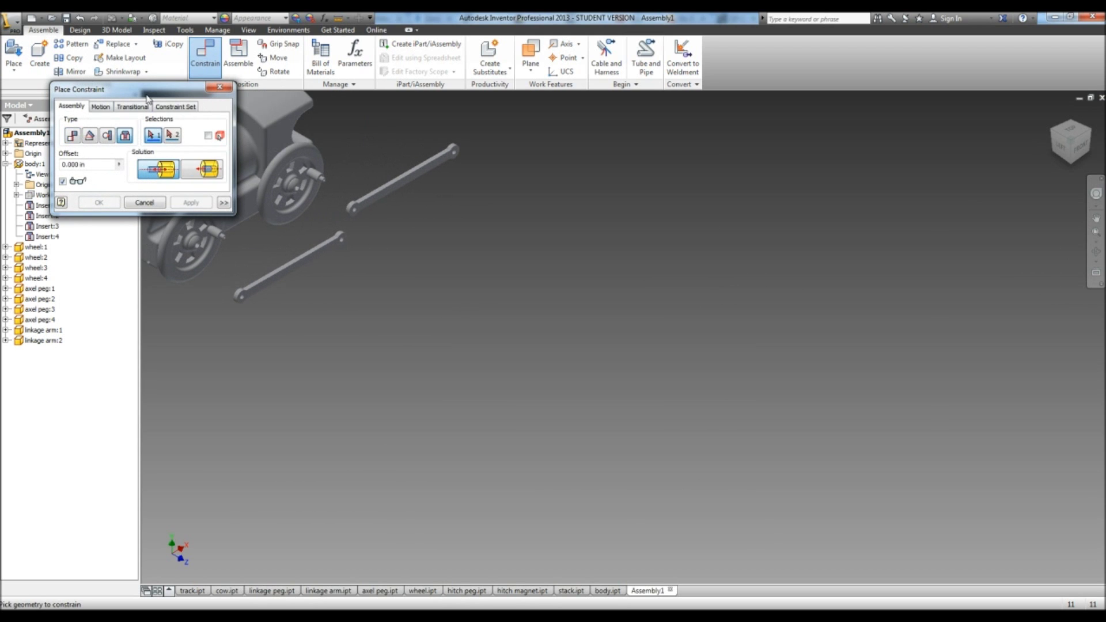
drag(144, 89, 85, 87)
scroll(269, 330, up, 2)
scroll(230, 294, up, 2)
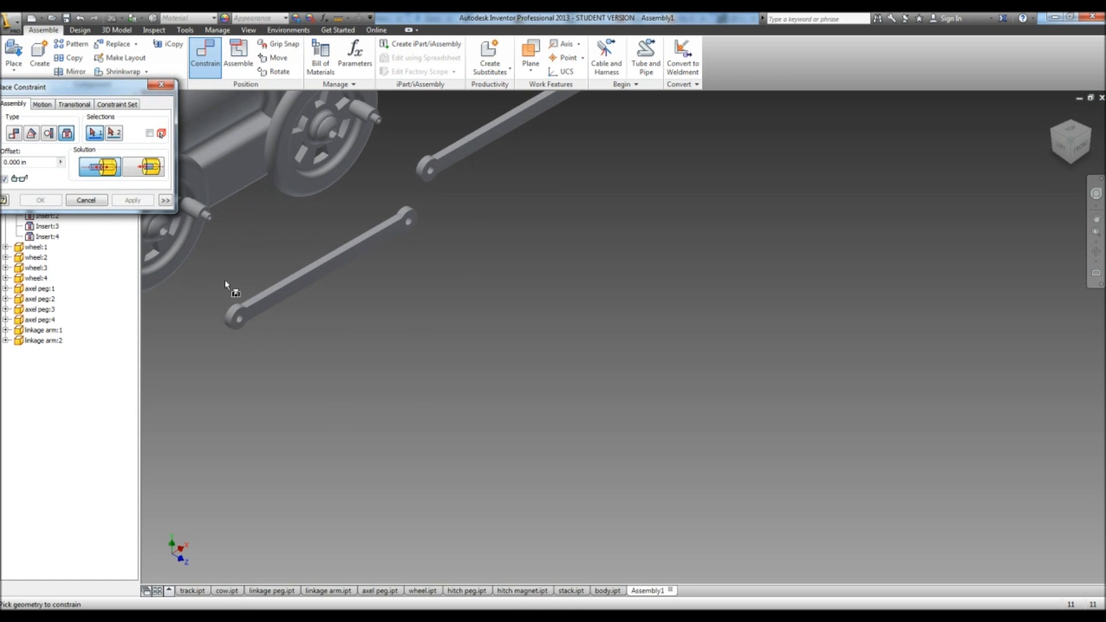
click(240, 320)
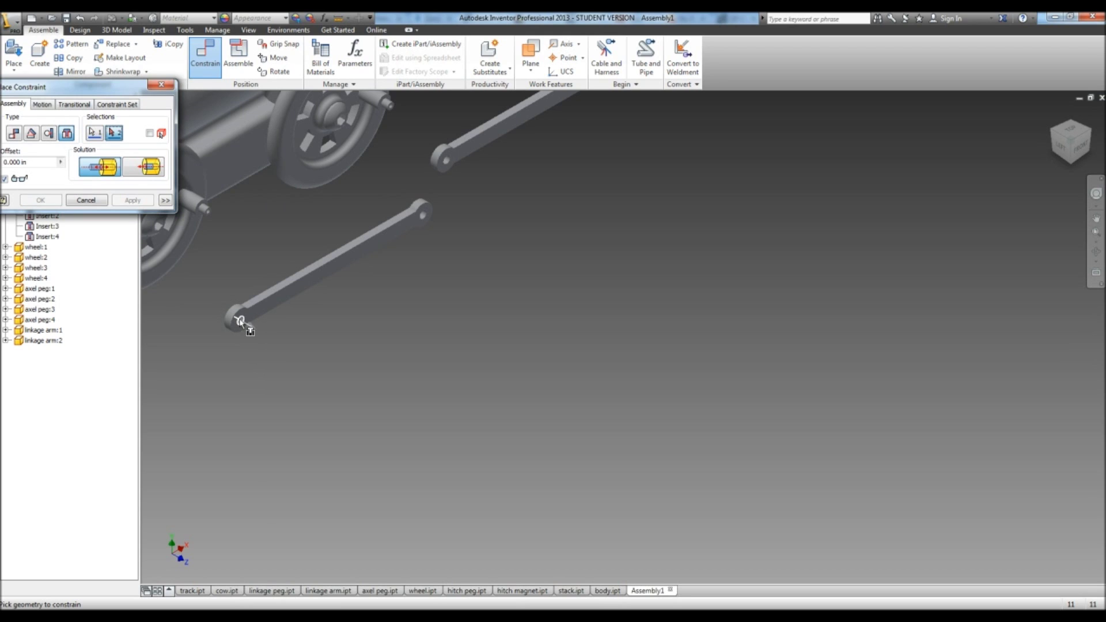
click(209, 213)
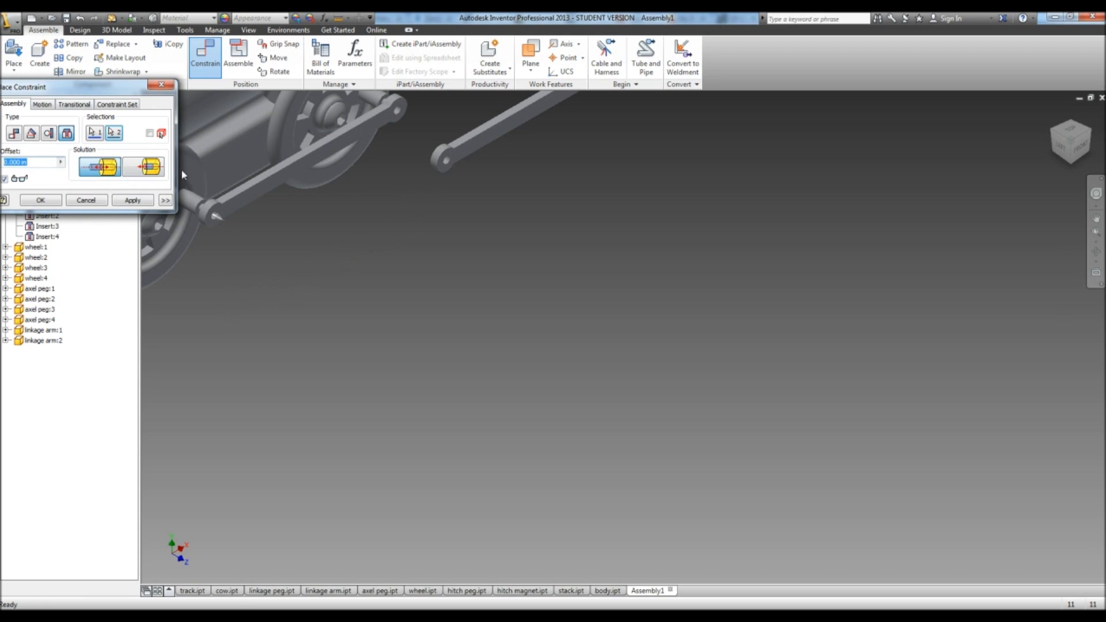
click(147, 167)
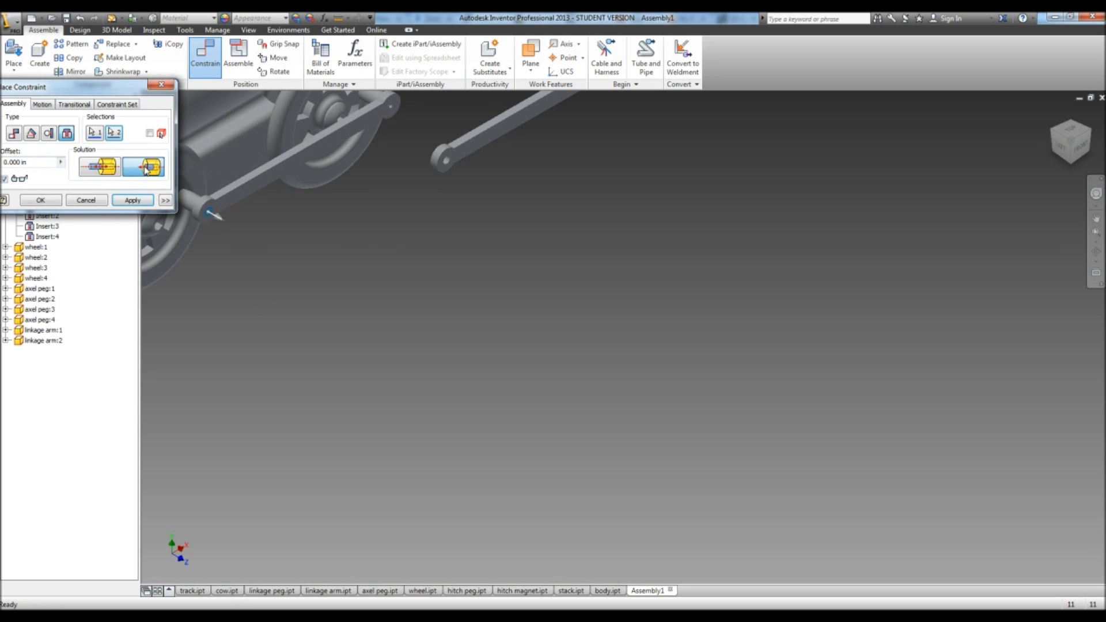
click(132, 201)
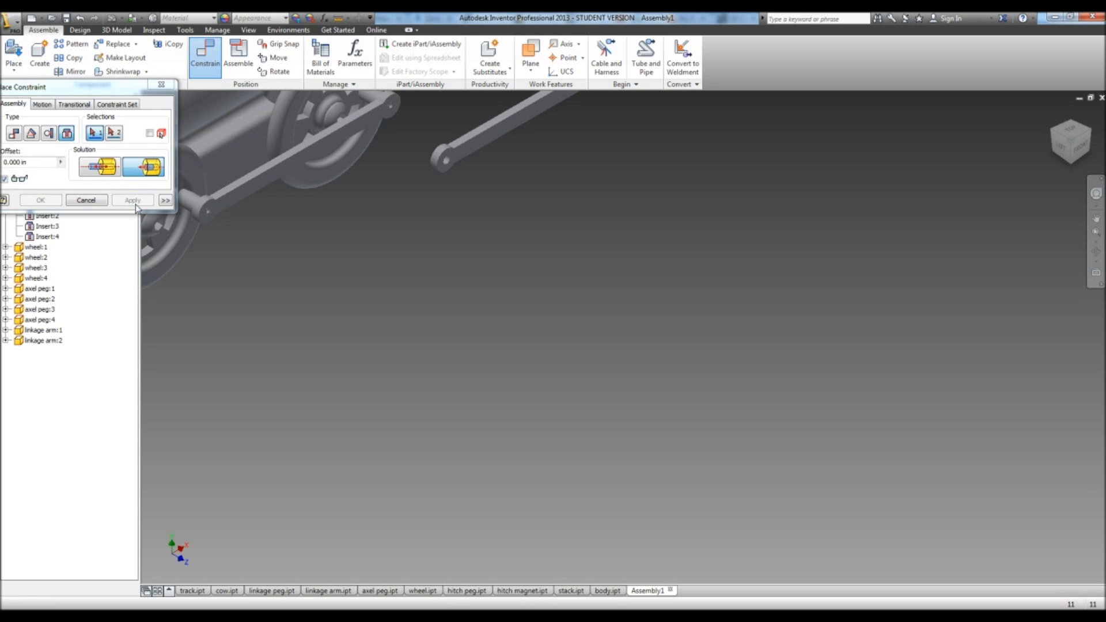
Join the second linkage arm to the chimney-end wheel's crank pin on the opposite side with an Insert constraint using the opposed solution
click(448, 163)
scroll(386, 217, down, 5)
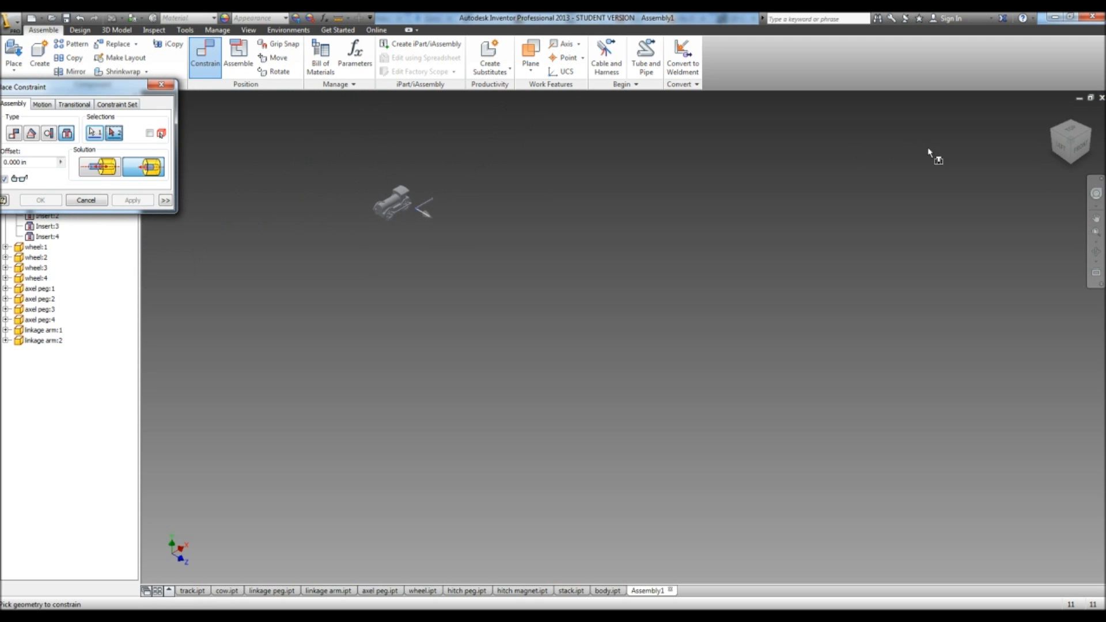
key(Home)
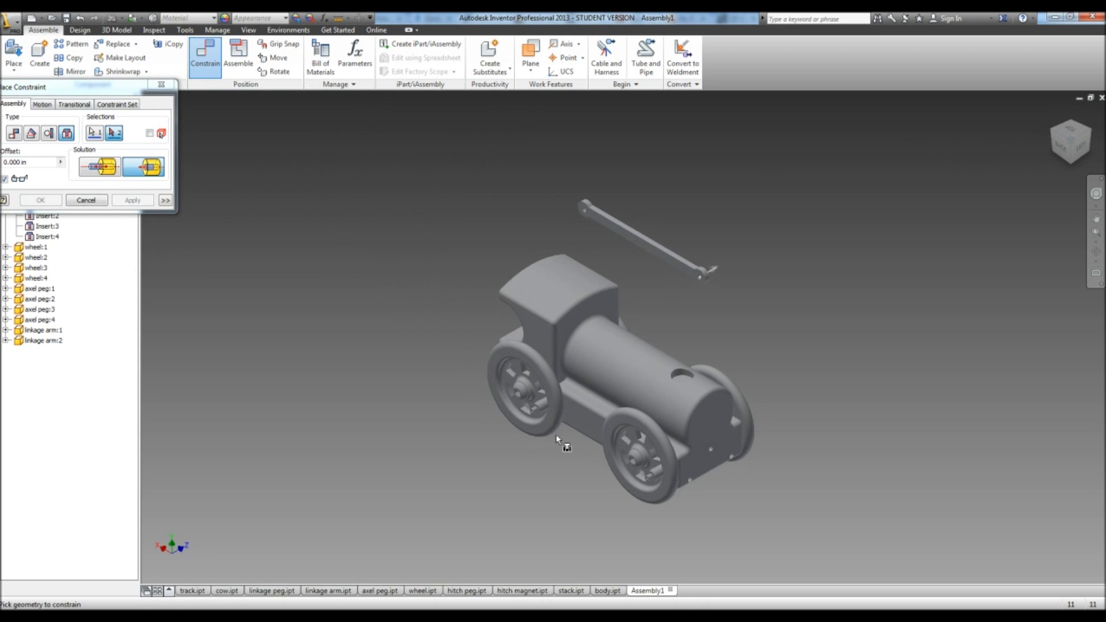
scroll(655, 485, up, 4)
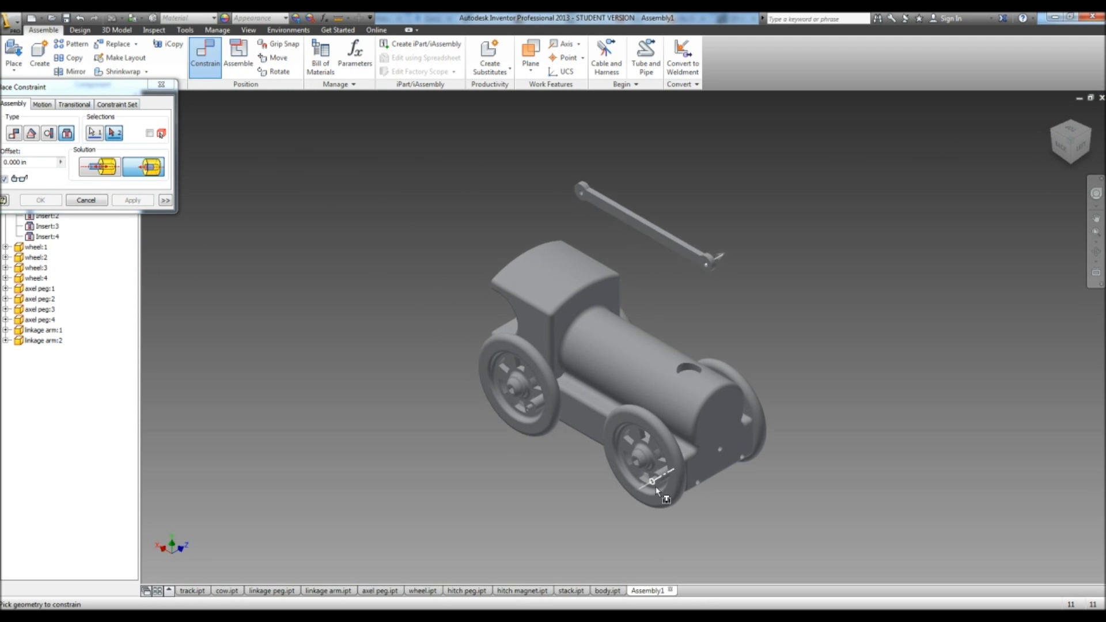
scroll(652, 487, up, 1)
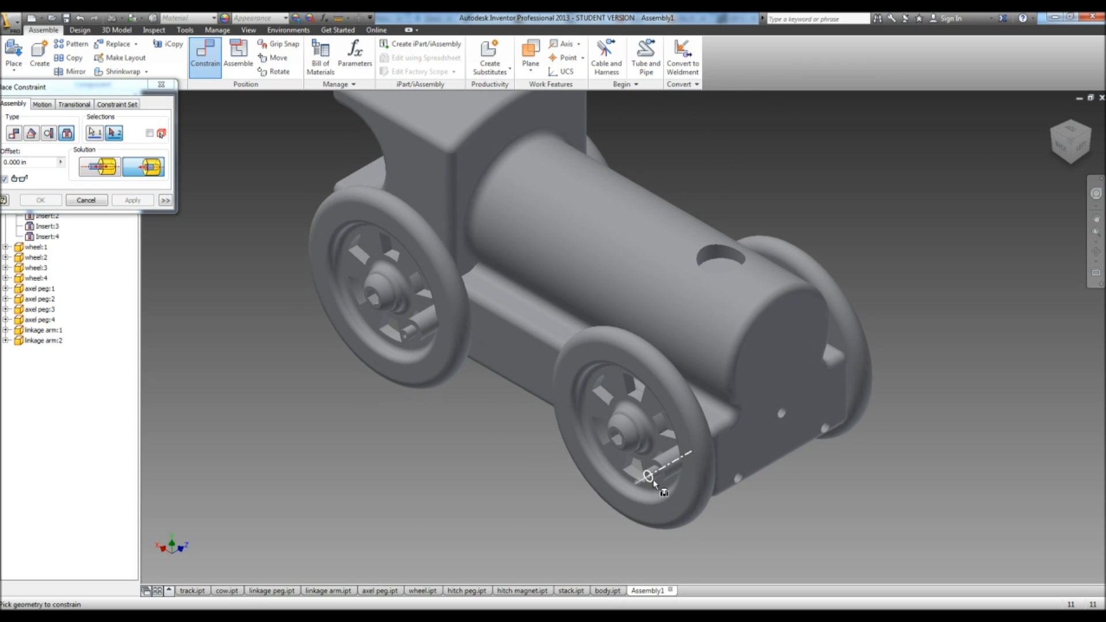
click(658, 474)
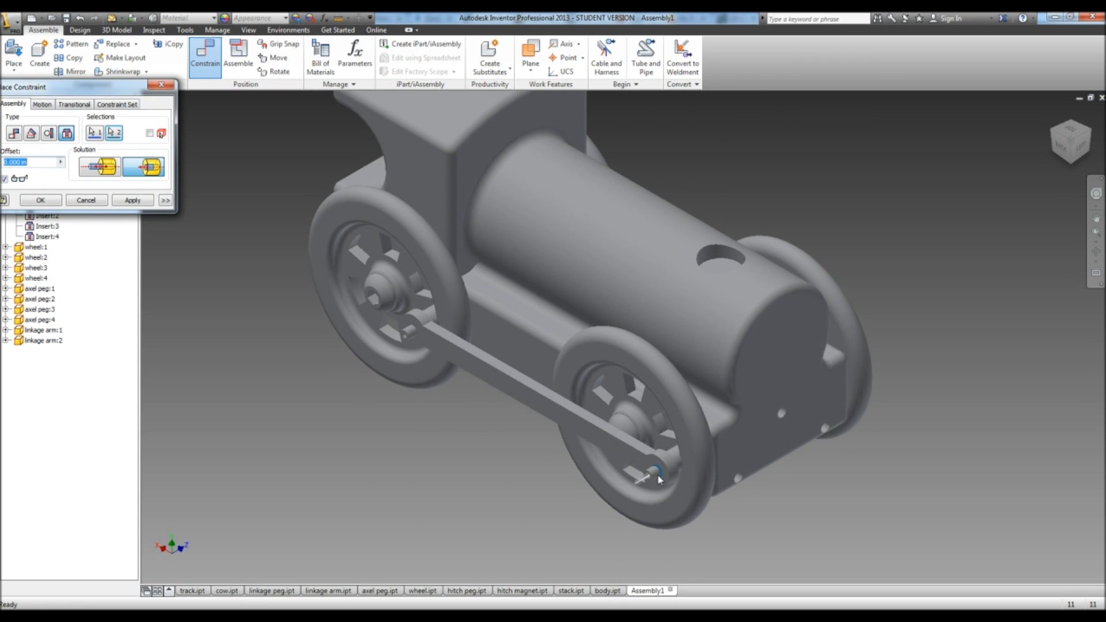
click(102, 172)
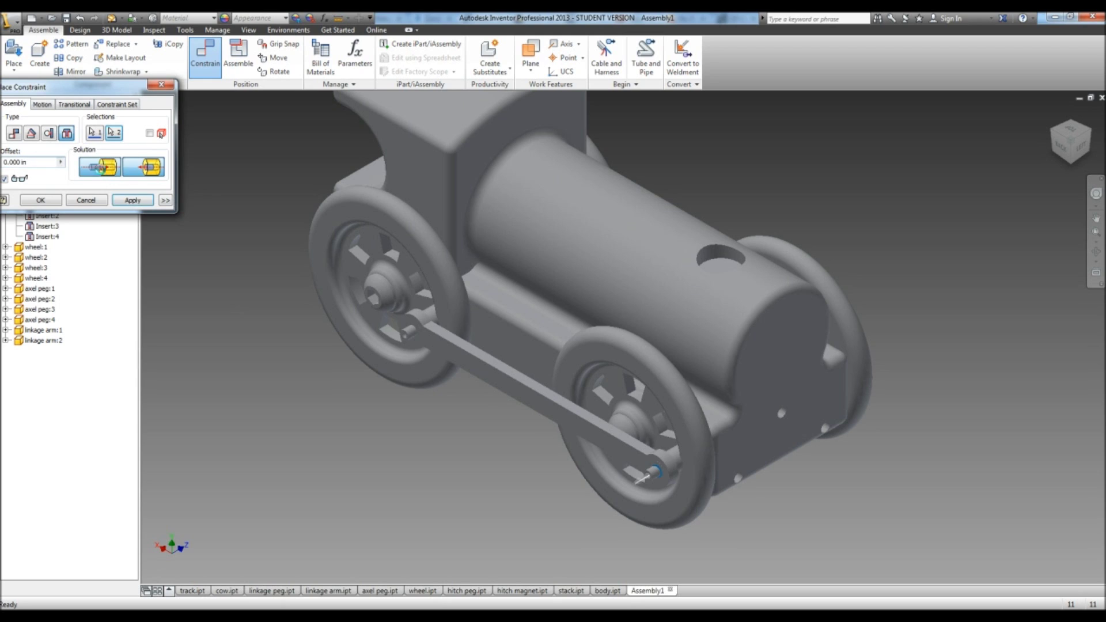
click(132, 200)
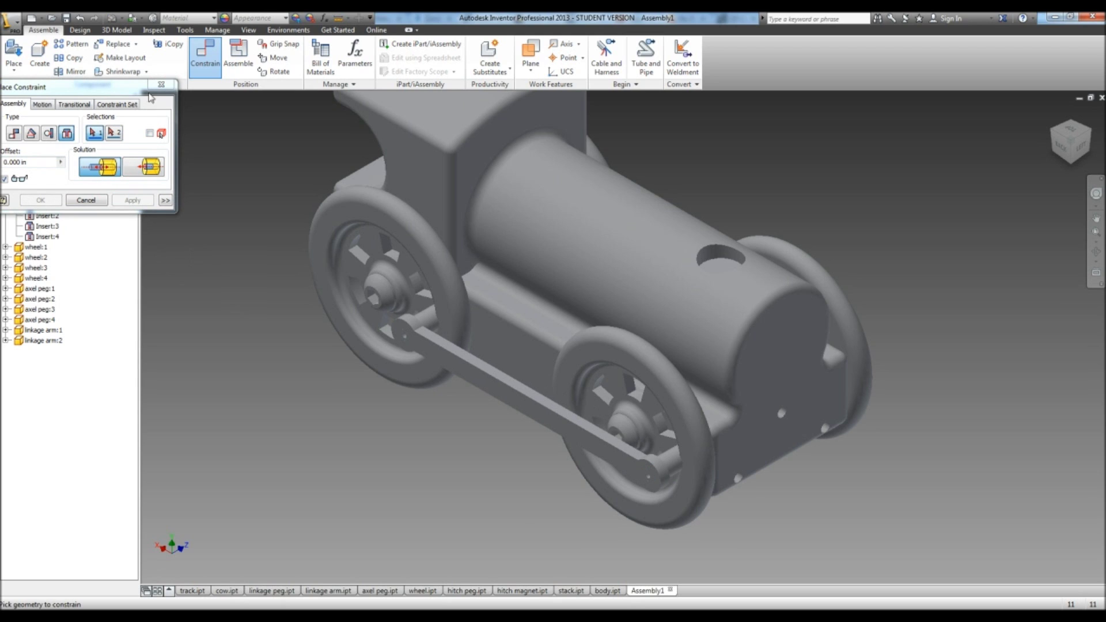
Place four instances of the linkage peg part beside the train and finish placing
click(14, 53)
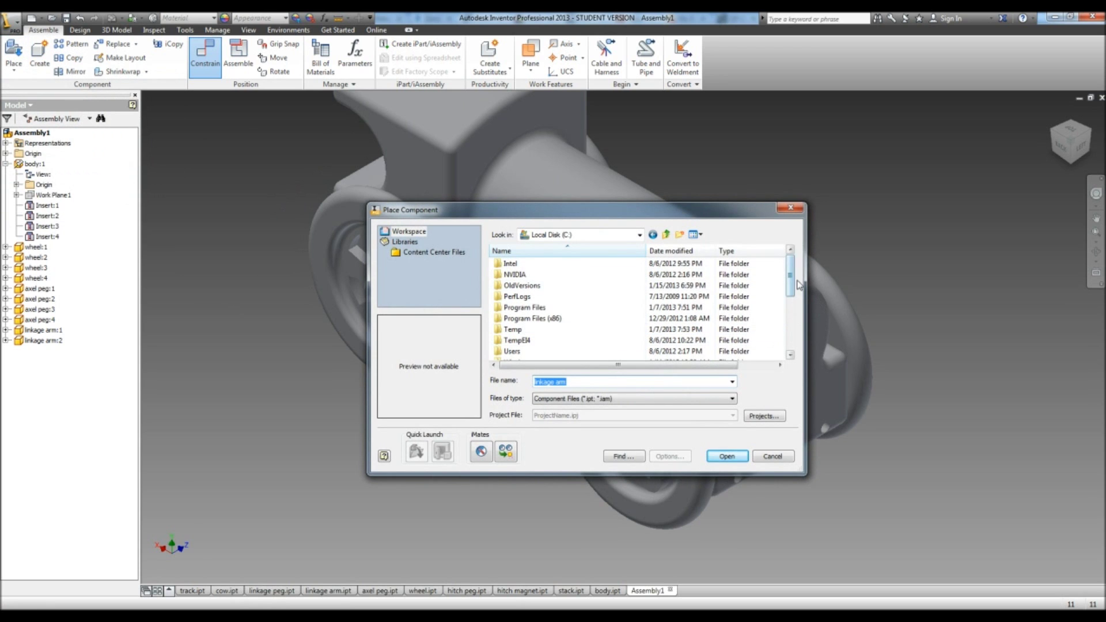
drag(794, 288, 793, 326)
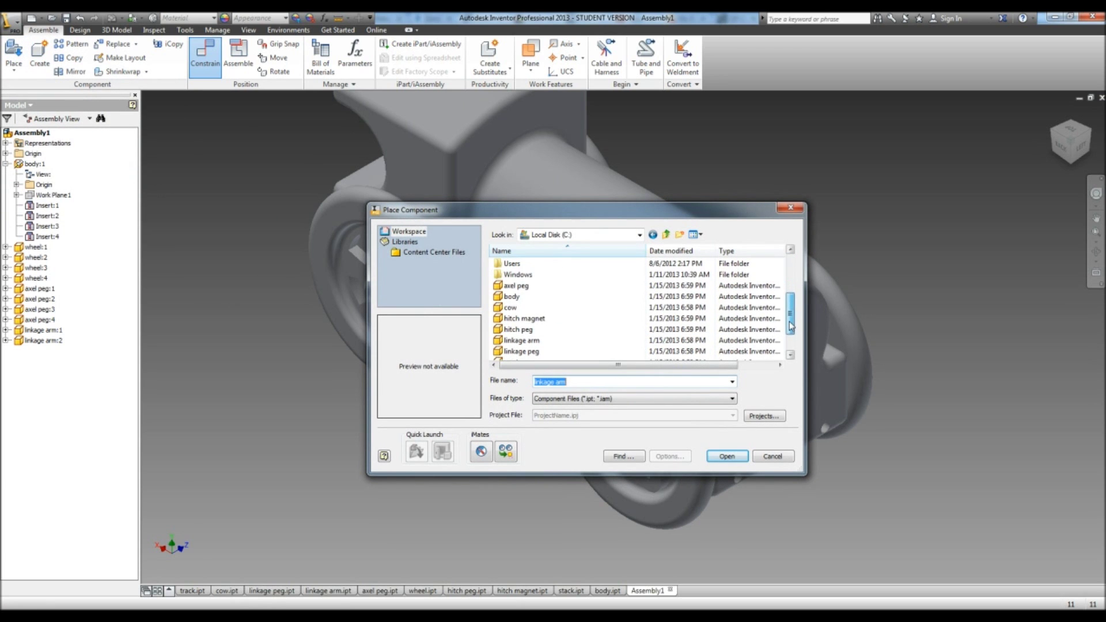
click(574, 353)
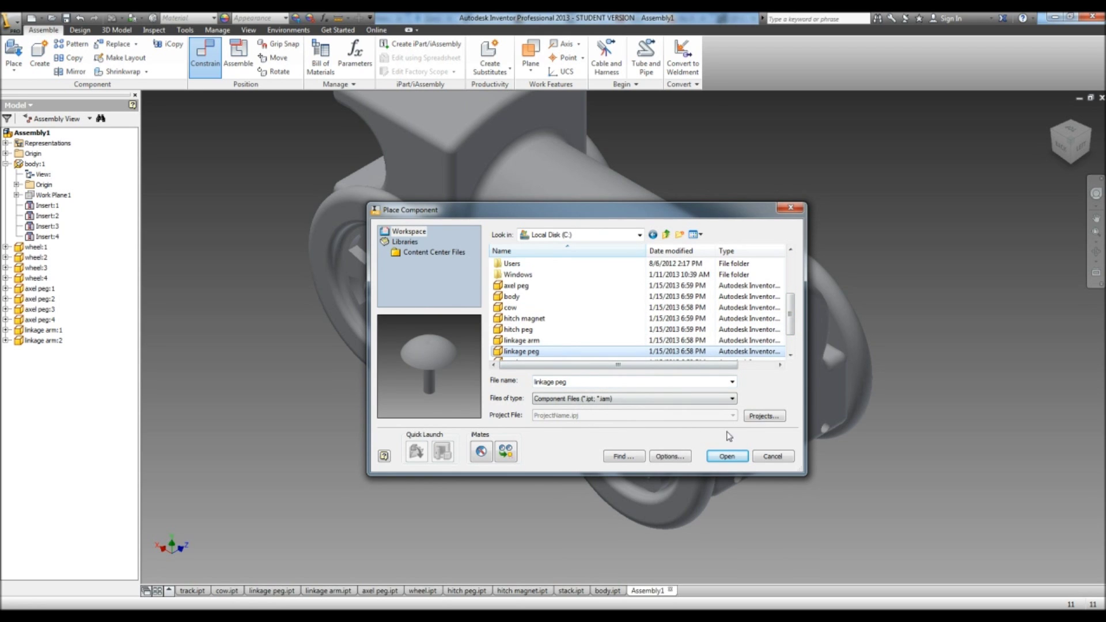
click(729, 457)
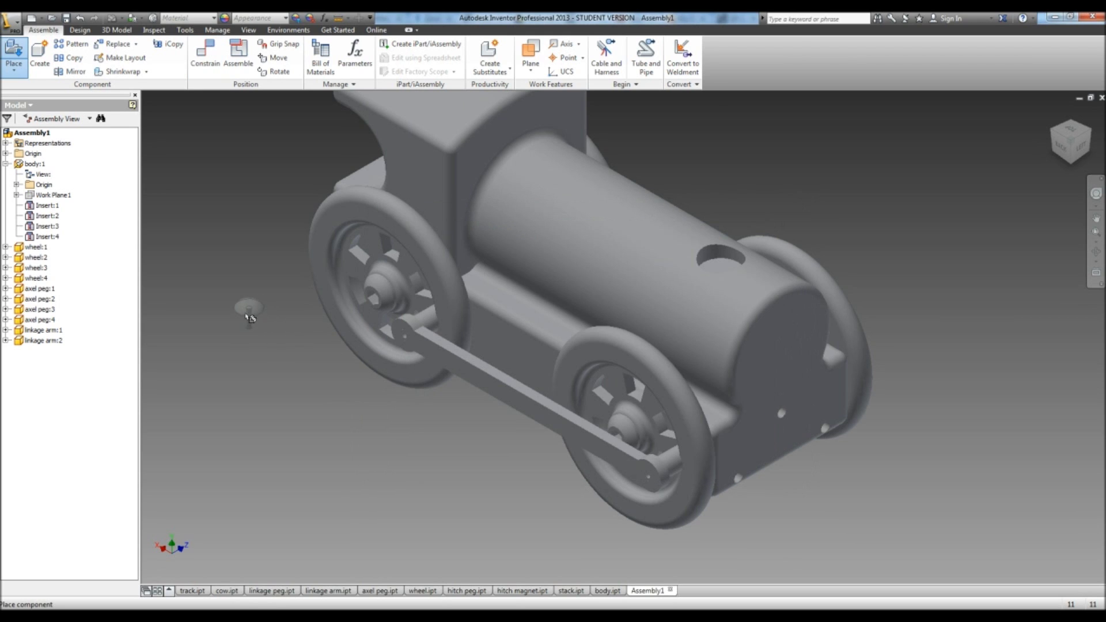
click(242, 320)
click(251, 347)
click(272, 378)
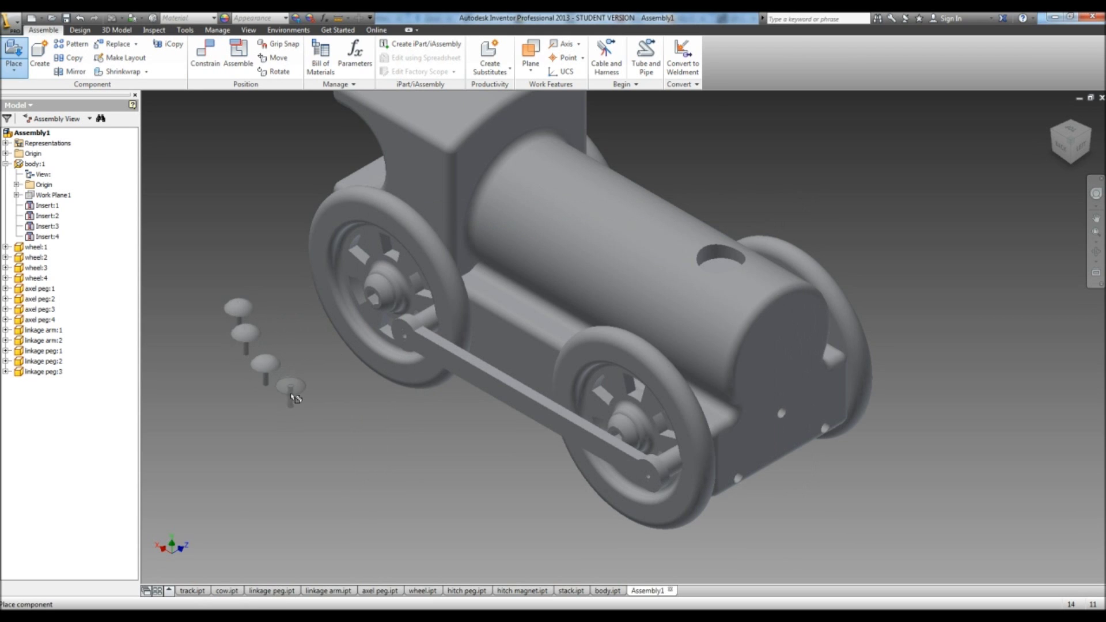
click(296, 399)
right_click(352, 399)
click(370, 395)
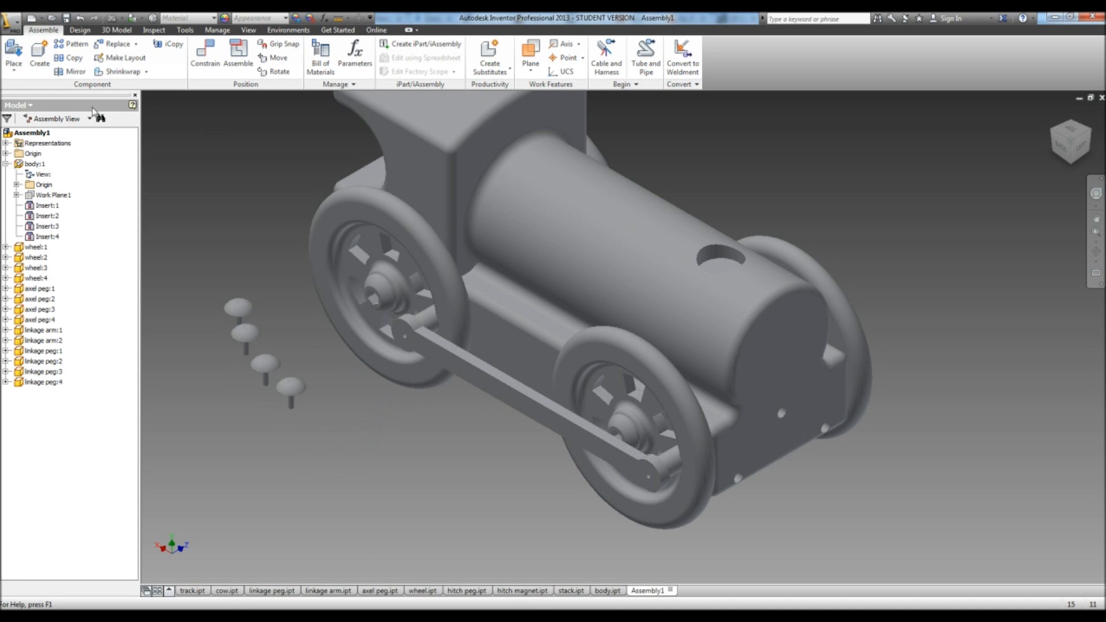
Join one linkage peg to the linkage arm's cab-end hole with an Insert constraint
click(192, 57)
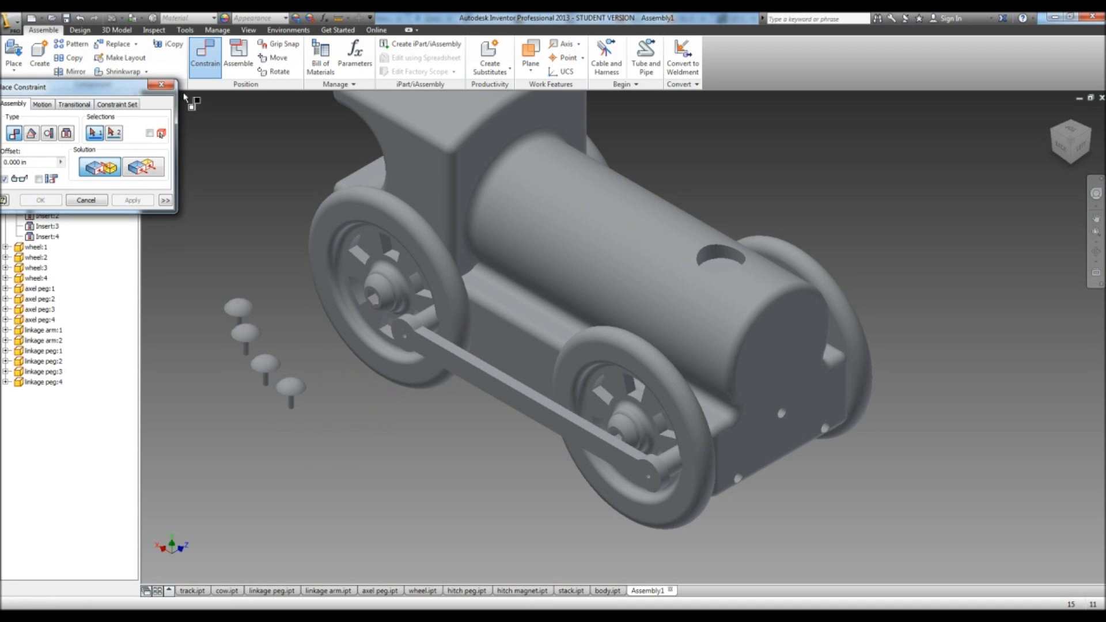
click(66, 133)
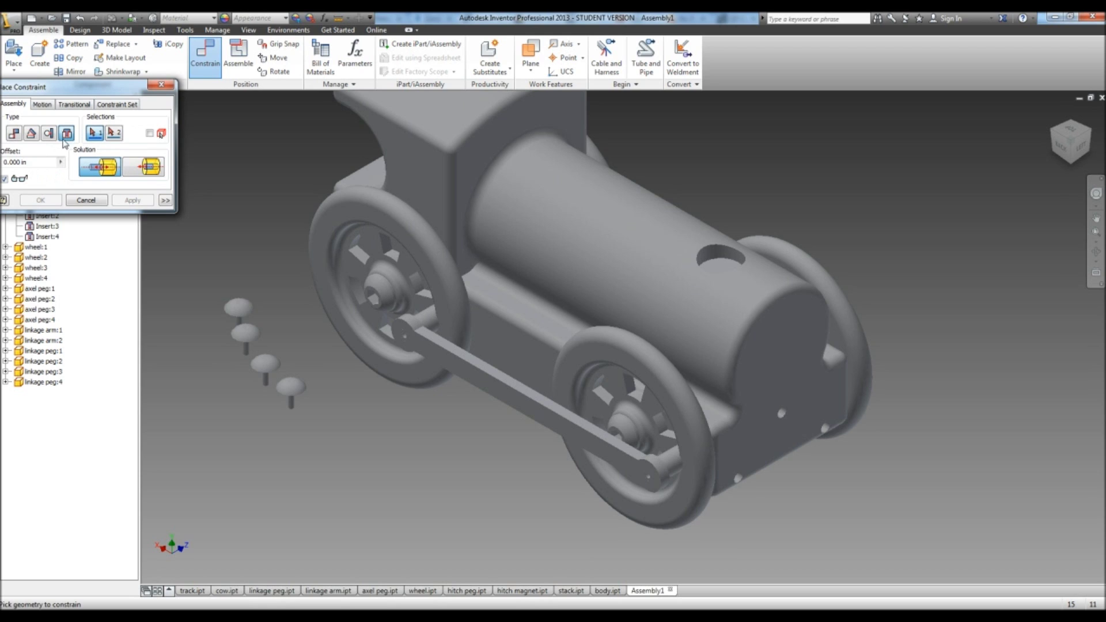
click(240, 309)
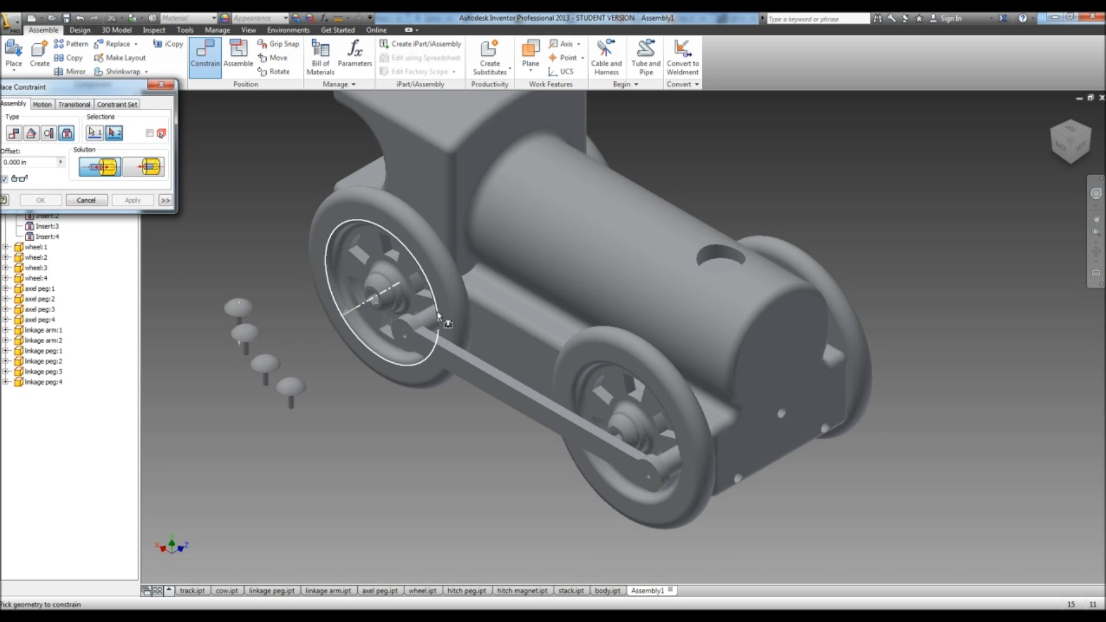
click(404, 338)
click(132, 200)
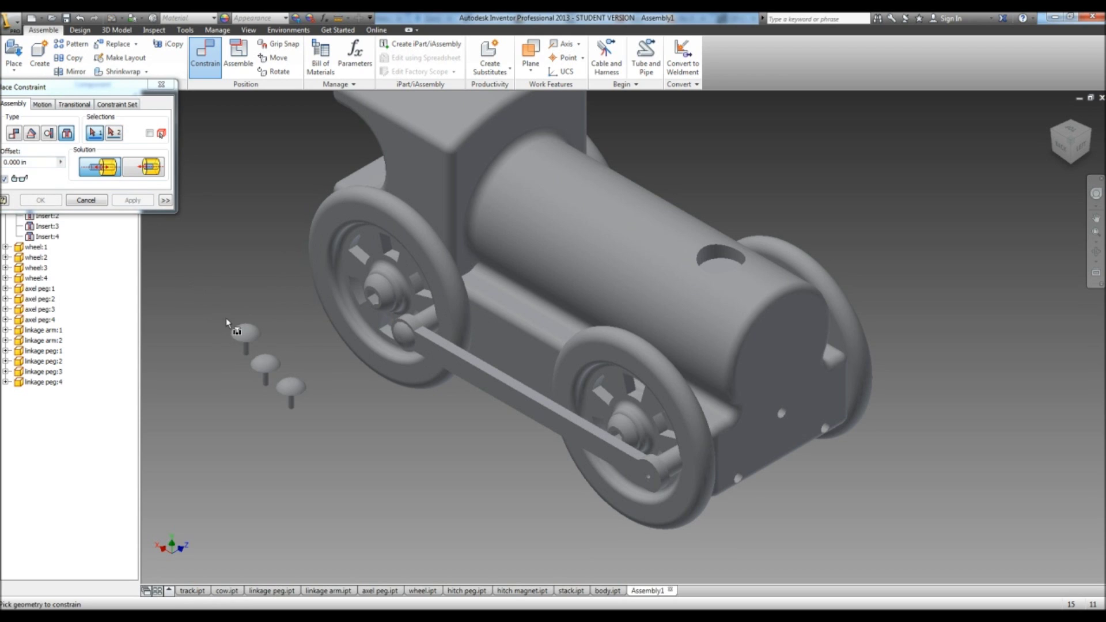
Join a second linkage peg to the same linkage arm's chimney-end hole with an Insert constraint
click(246, 334)
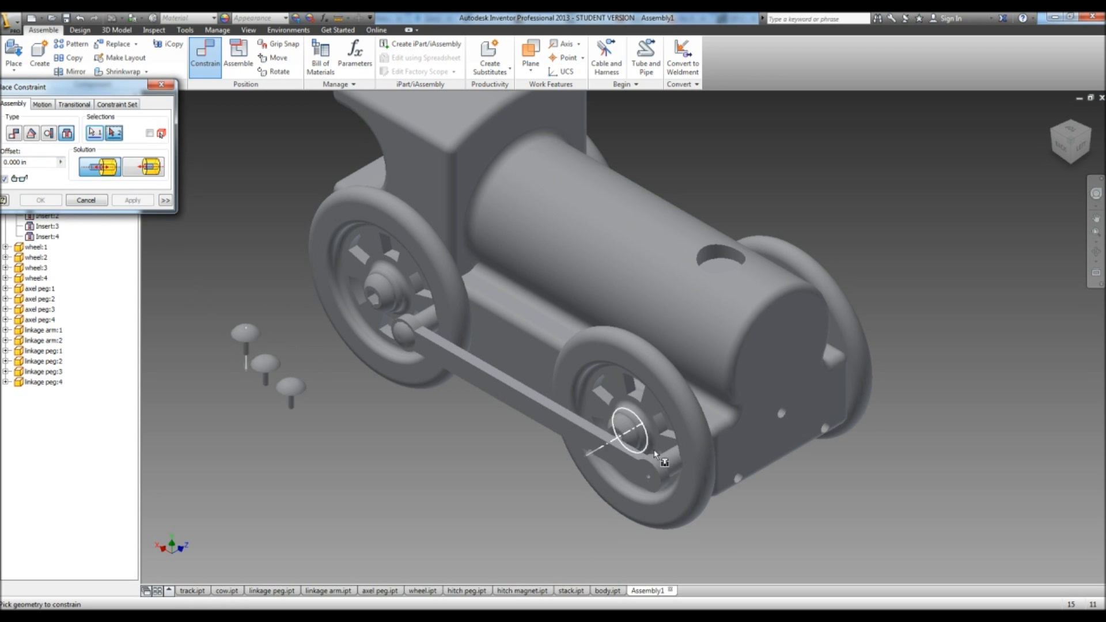
click(649, 482)
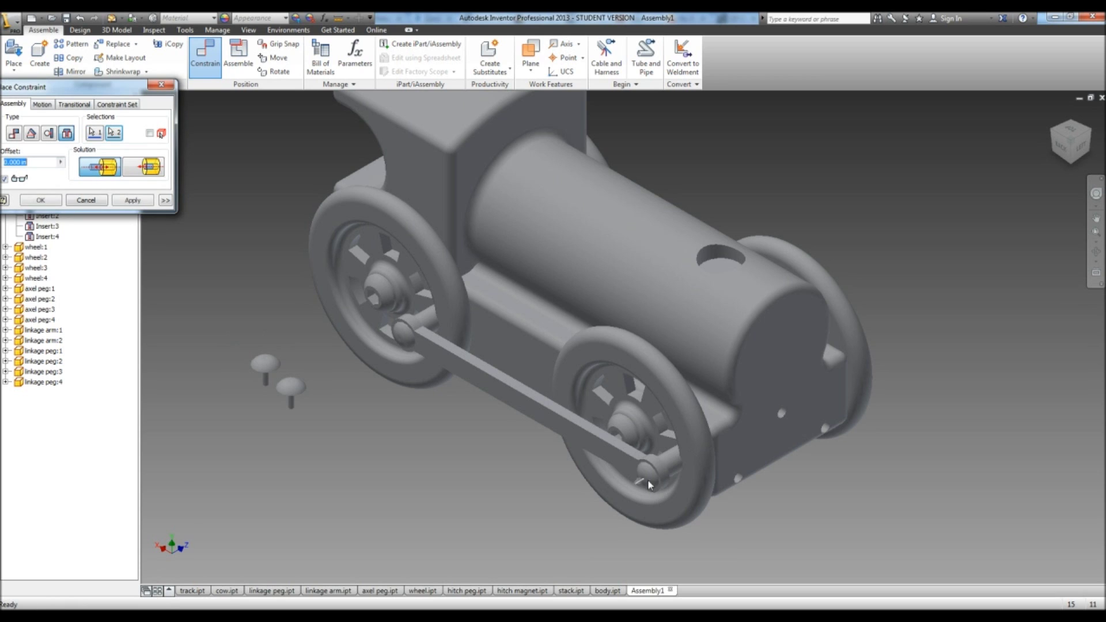
click(140, 202)
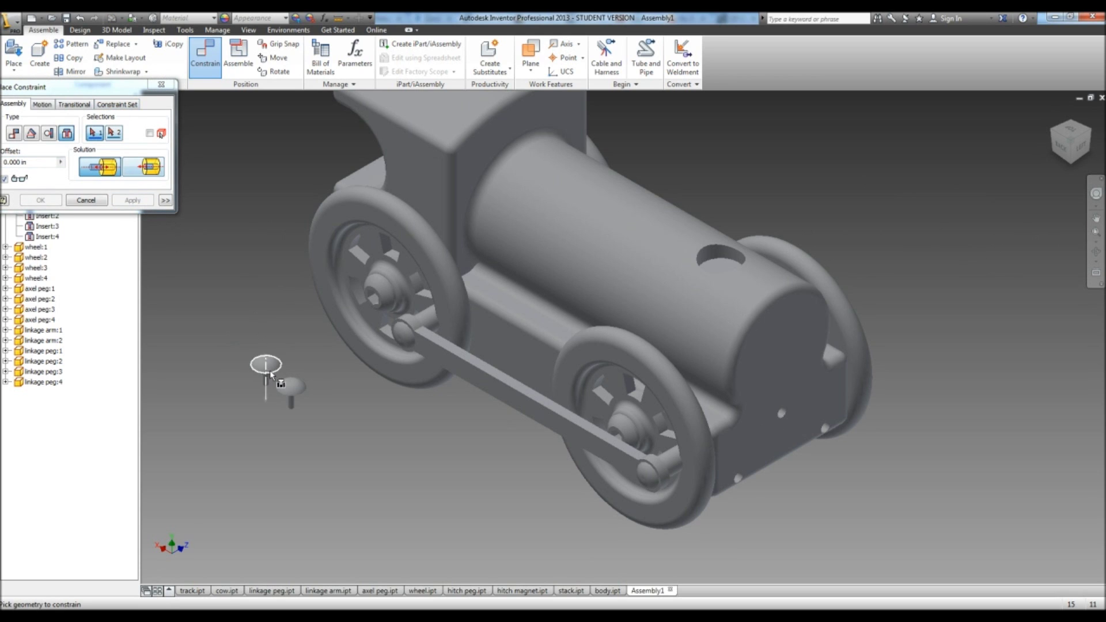
Join a third linkage peg to the cab-end hole of the linkage arm on the train's opposite side with an Insert constraint
click(294, 389)
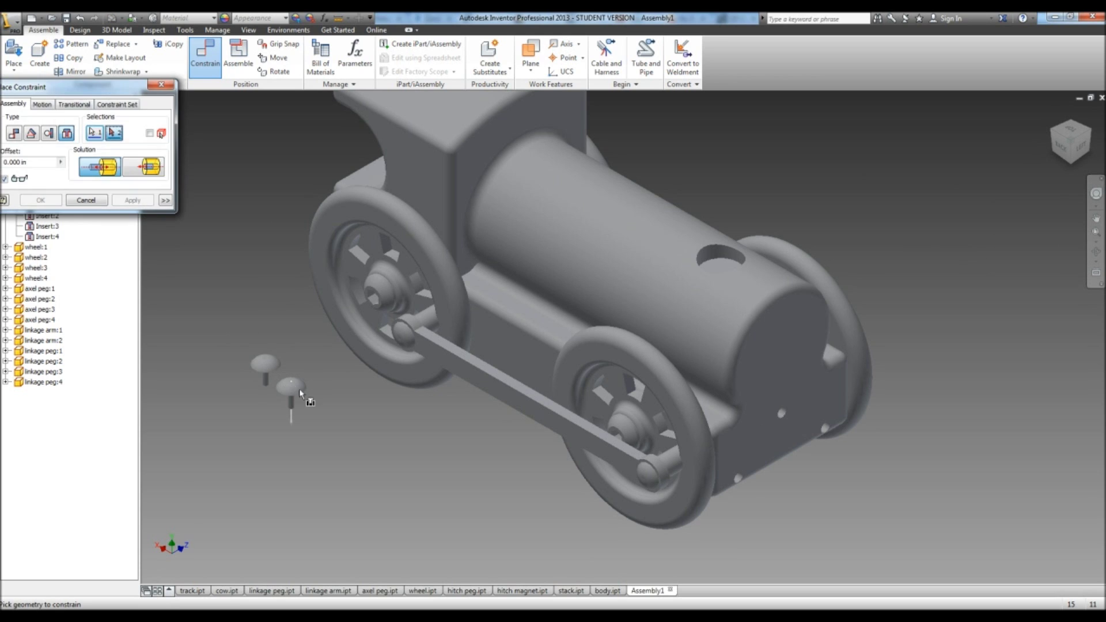
click(1089, 140)
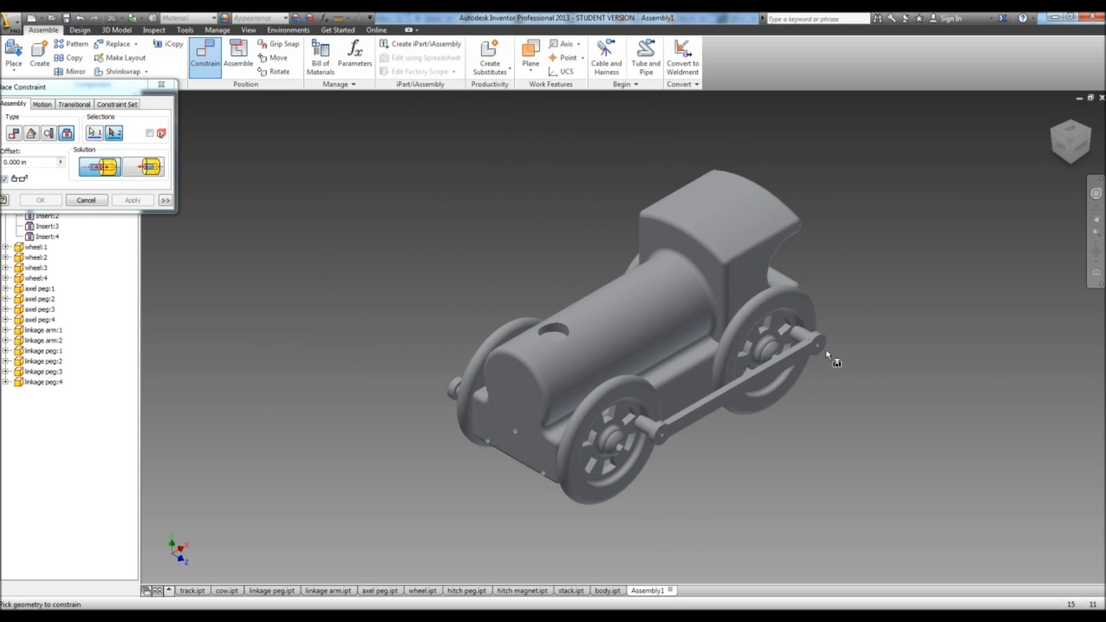
scroll(817, 348, up, 5)
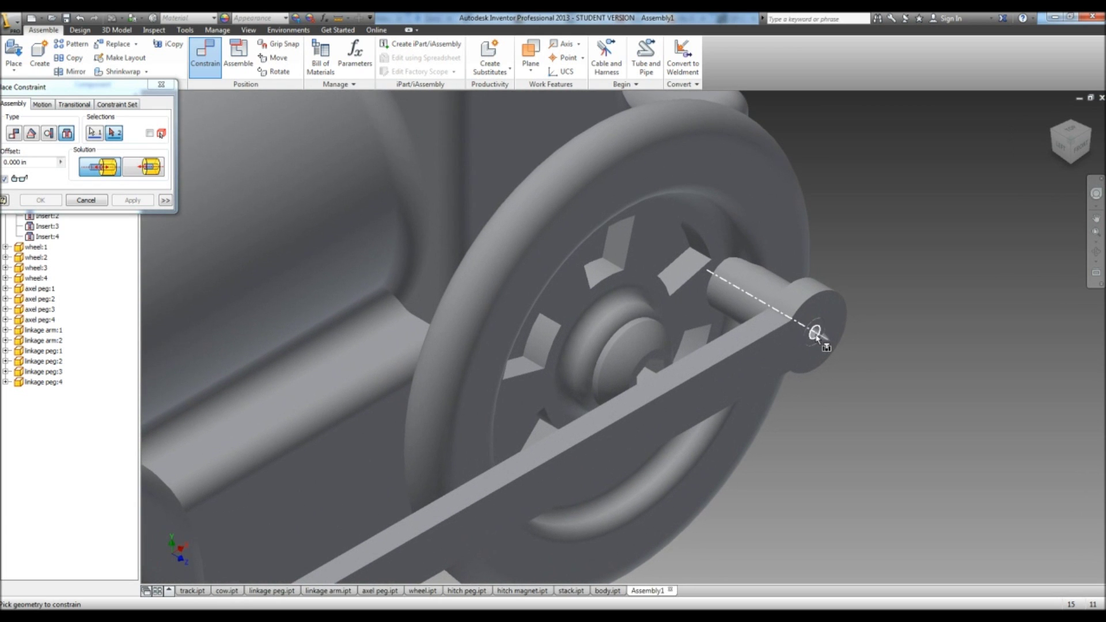
click(814, 333)
scroll(815, 322, down, 5)
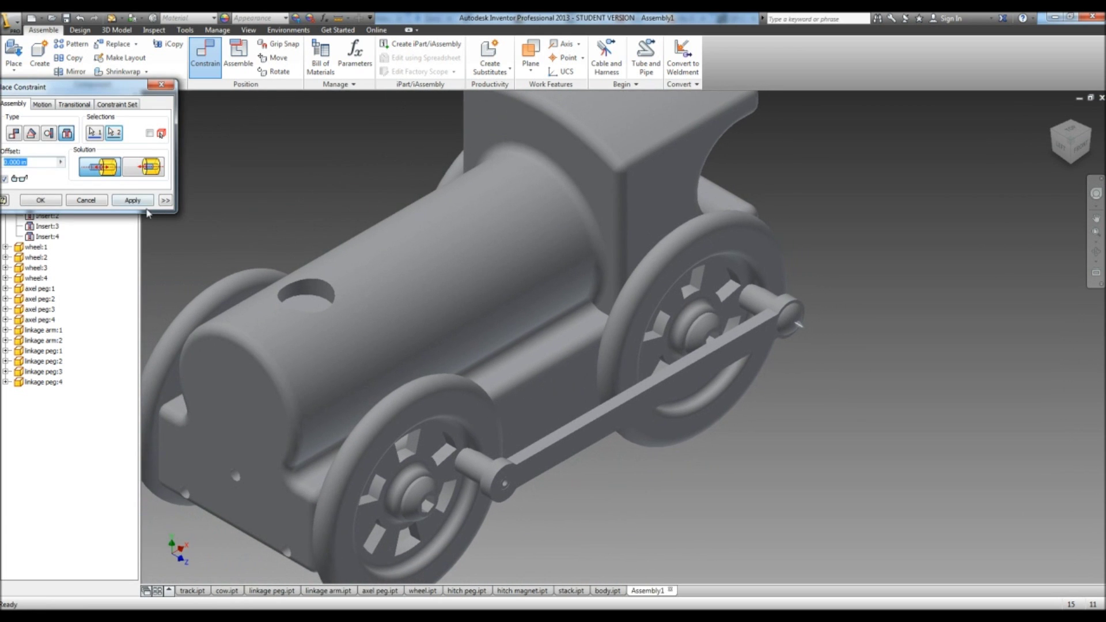
click(149, 203)
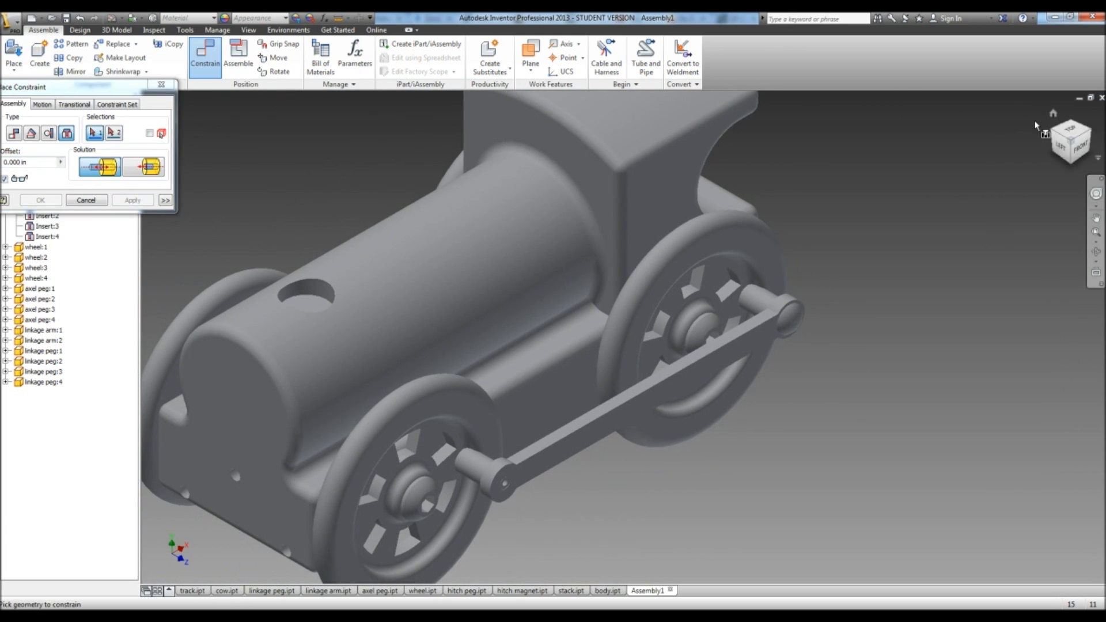
Join the remaining linkage peg to the opposite linkage arm's chimney-end hole with an Insert constraint and finish constraining
click(1054, 131)
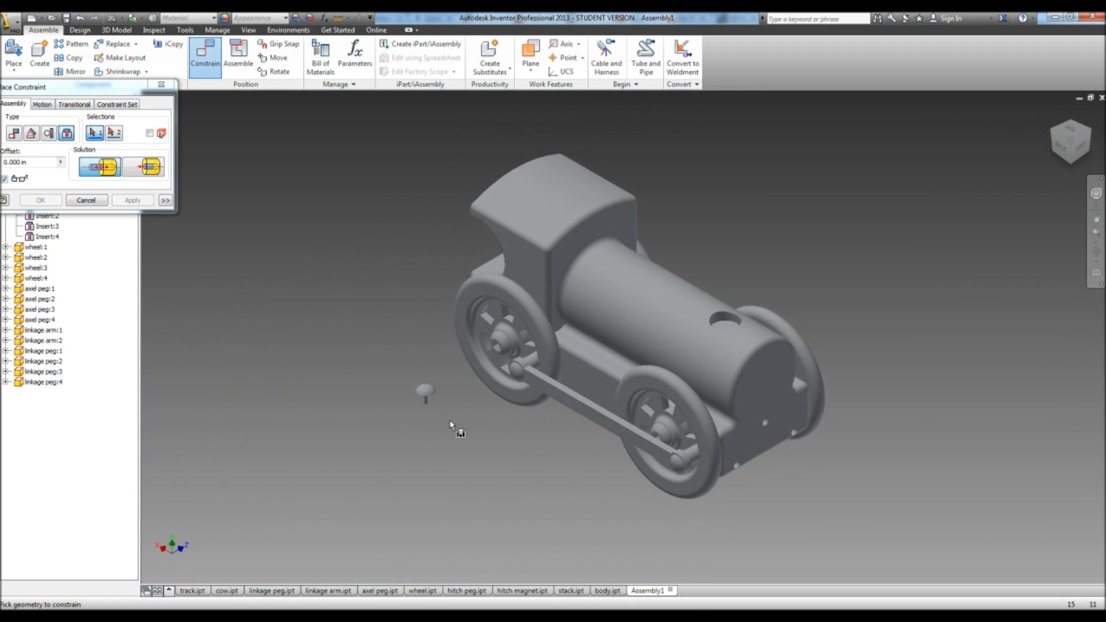
scroll(450, 390, up, 5)
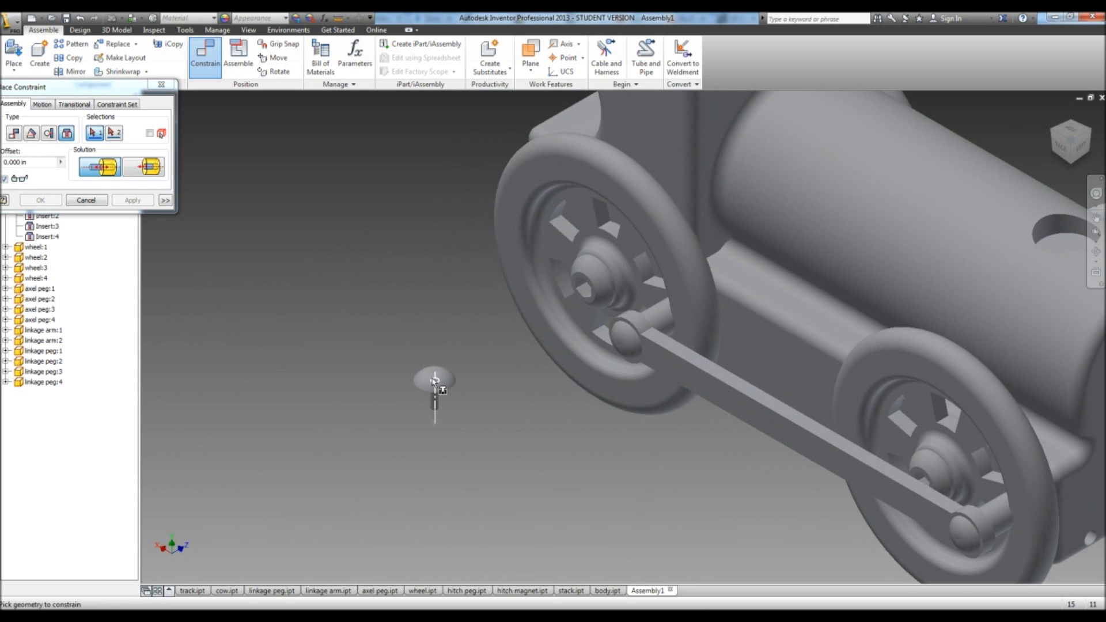
click(434, 380)
scroll(496, 369, down, 5)
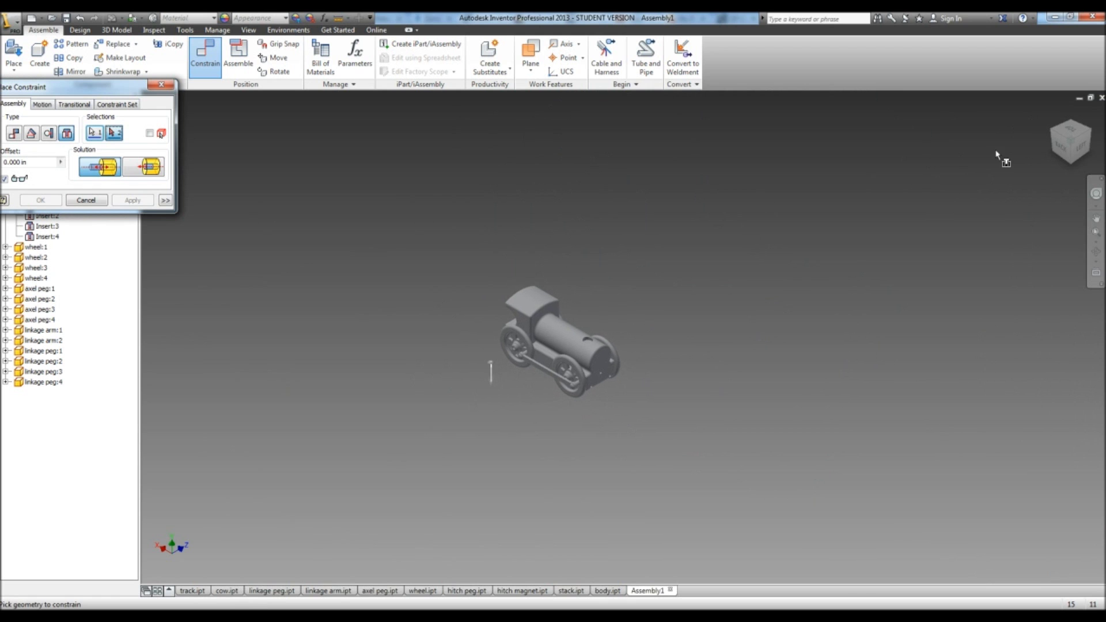
click(1093, 131)
scroll(617, 513, up, 5)
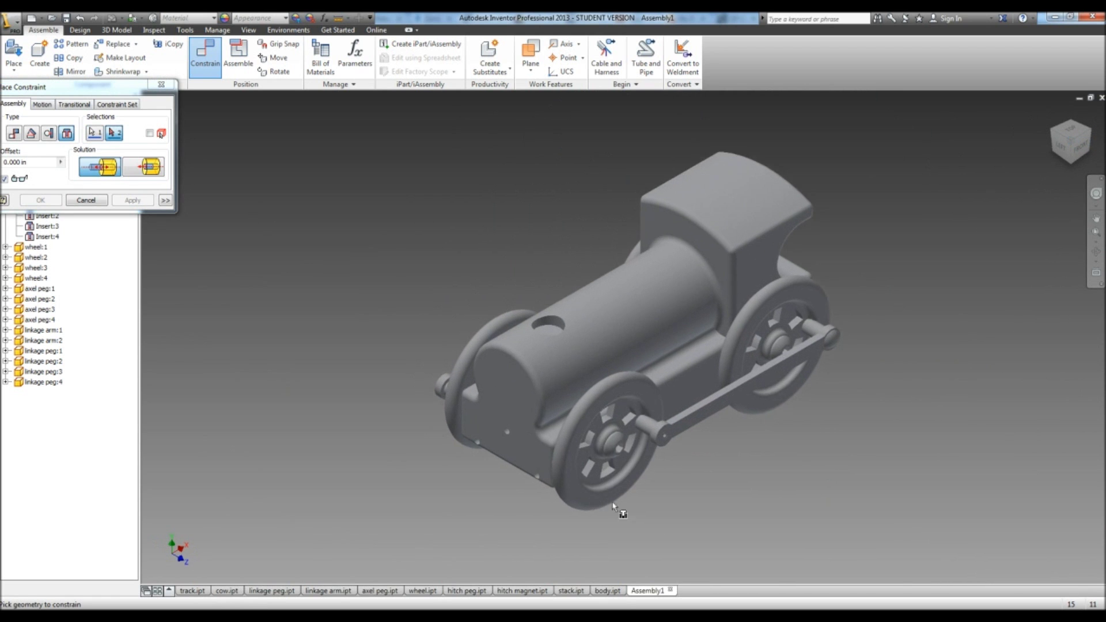
scroll(647, 377, up, 3)
click(647, 385)
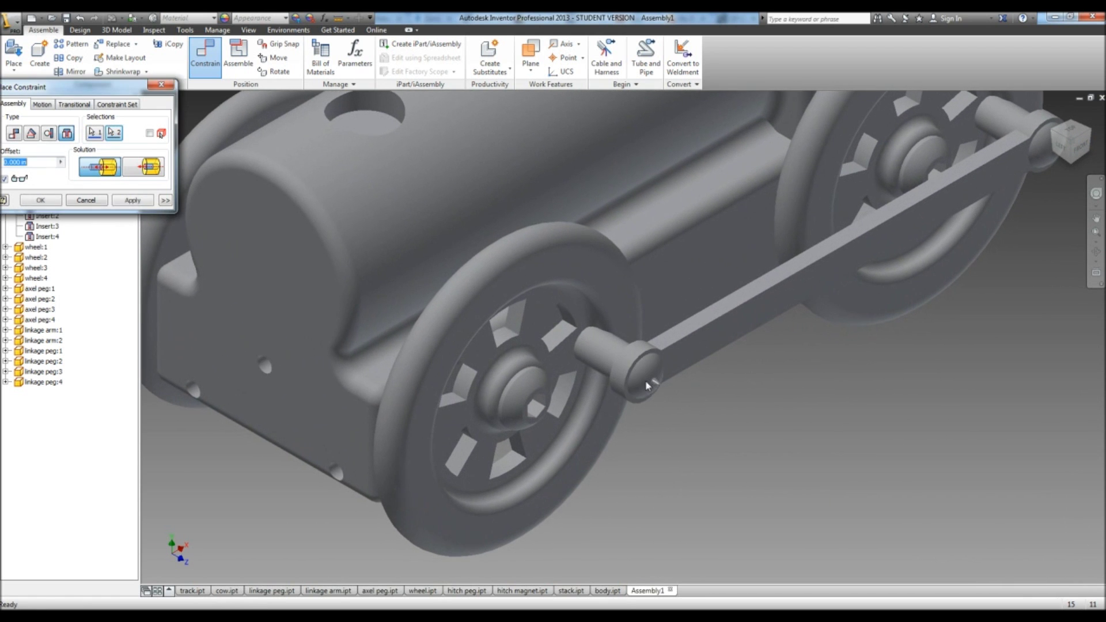
click(145, 201)
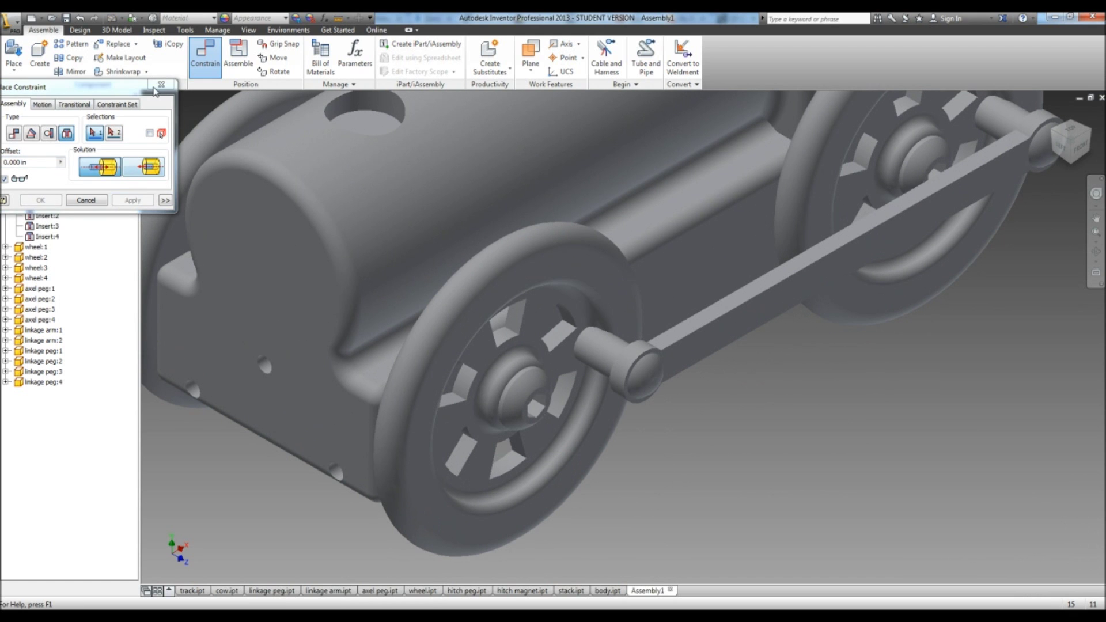
click(160, 84)
Place one instance of the cow part in front of the train and finish placing
click(13, 53)
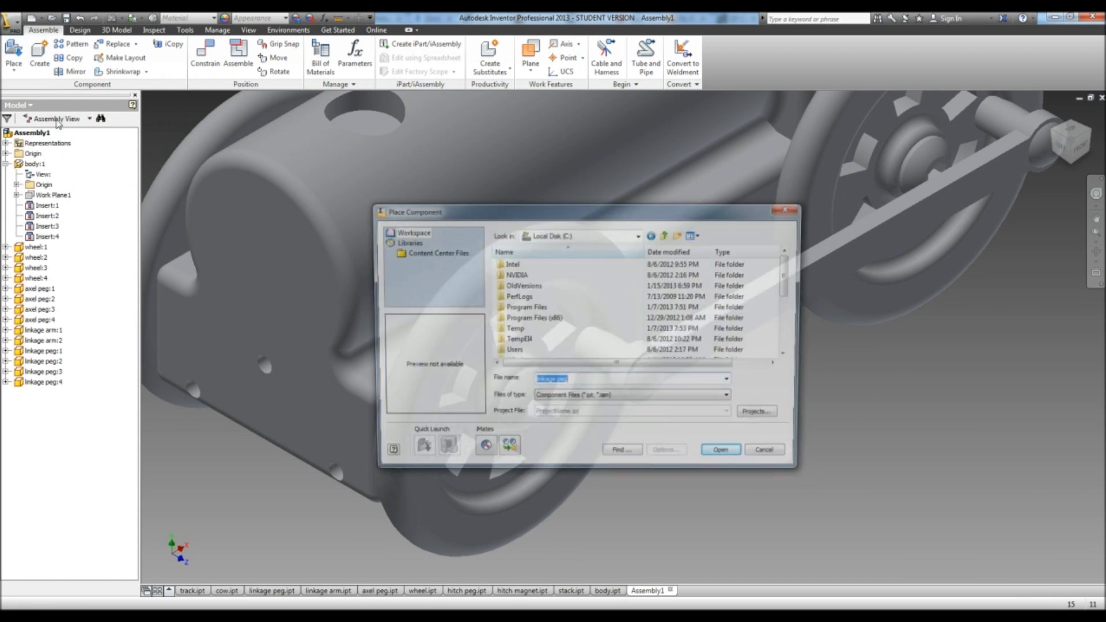
drag(790, 286, 792, 319)
click(563, 319)
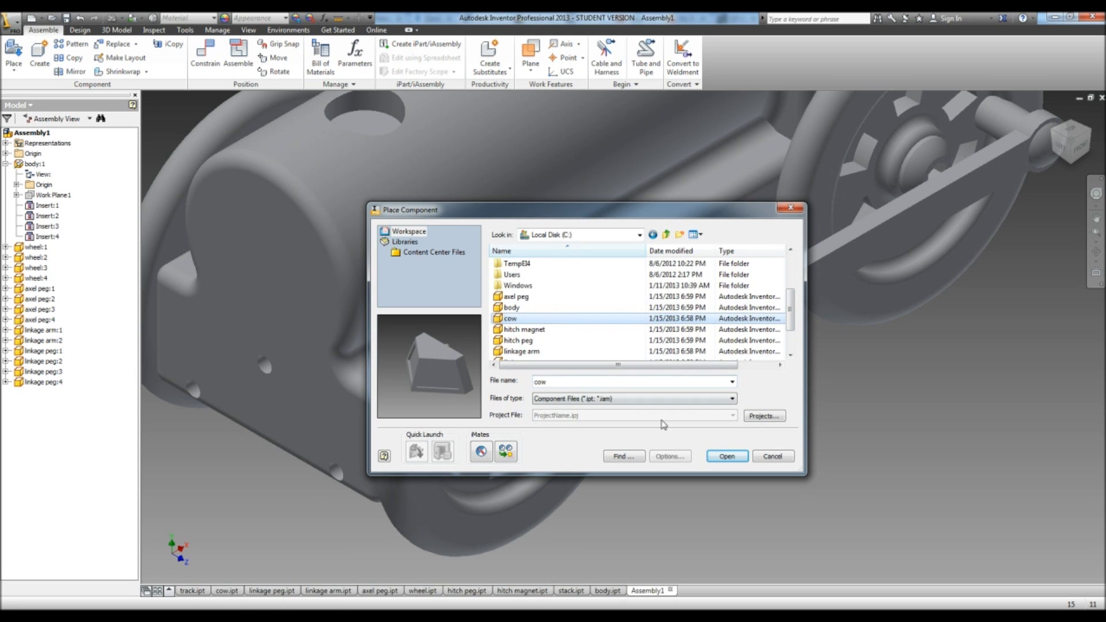
click(730, 458)
scroll(675, 431, down, 5)
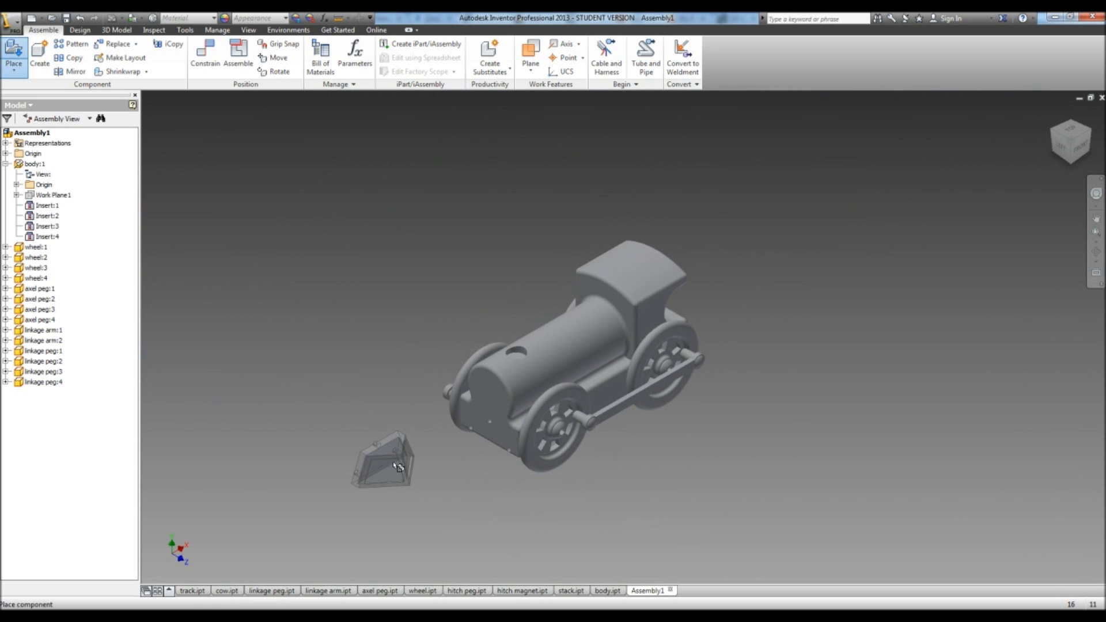
click(392, 461)
right_click(460, 475)
click(504, 474)
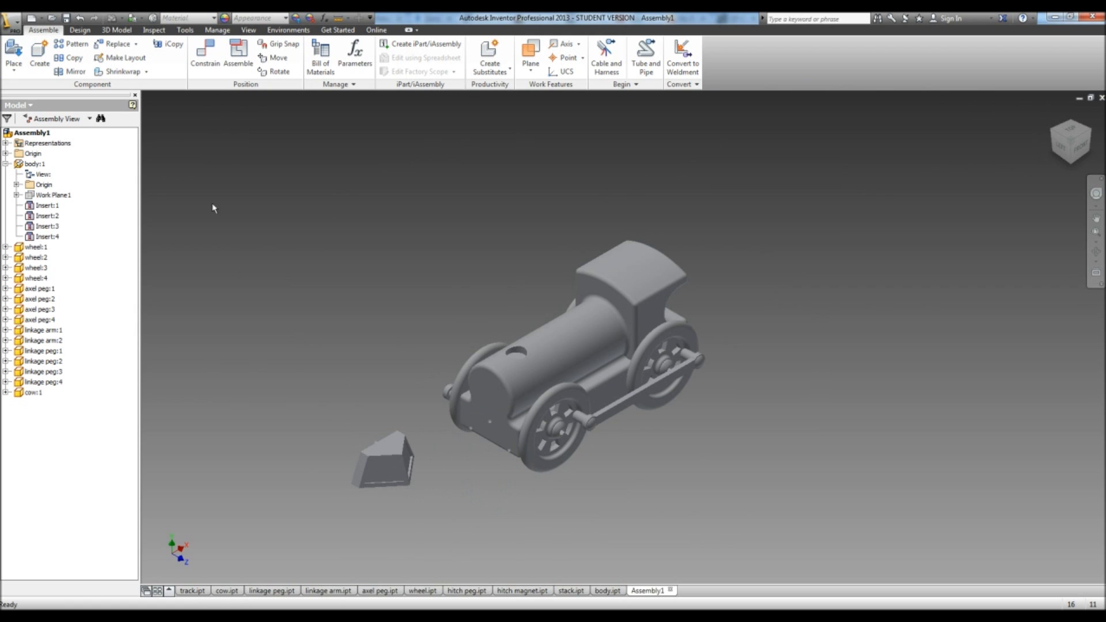
Join the hole in the cow part's back to the middle hole in the body's front face with an Insert constraint
click(205, 53)
scroll(293, 344, up, 2)
scroll(292, 344, up, 4)
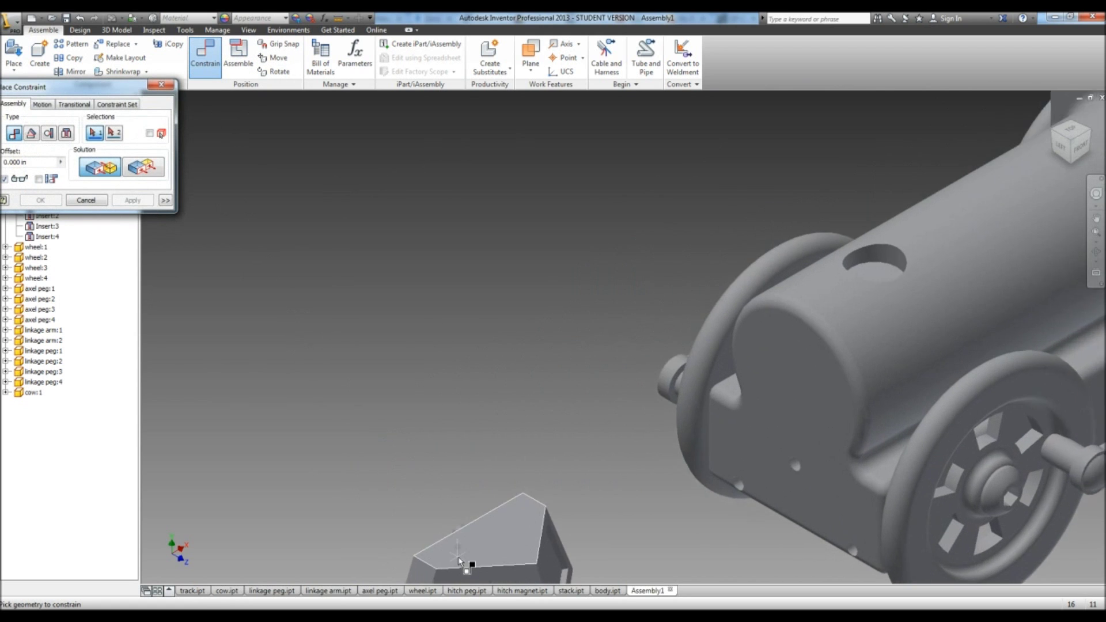
click(66, 134)
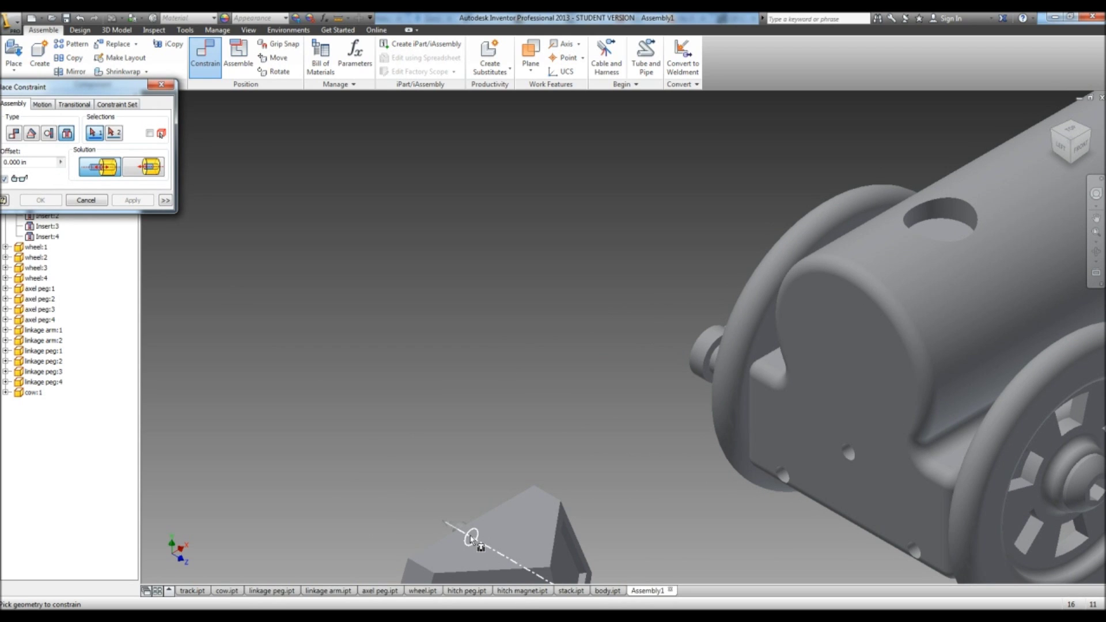
mouse_move(470, 540)
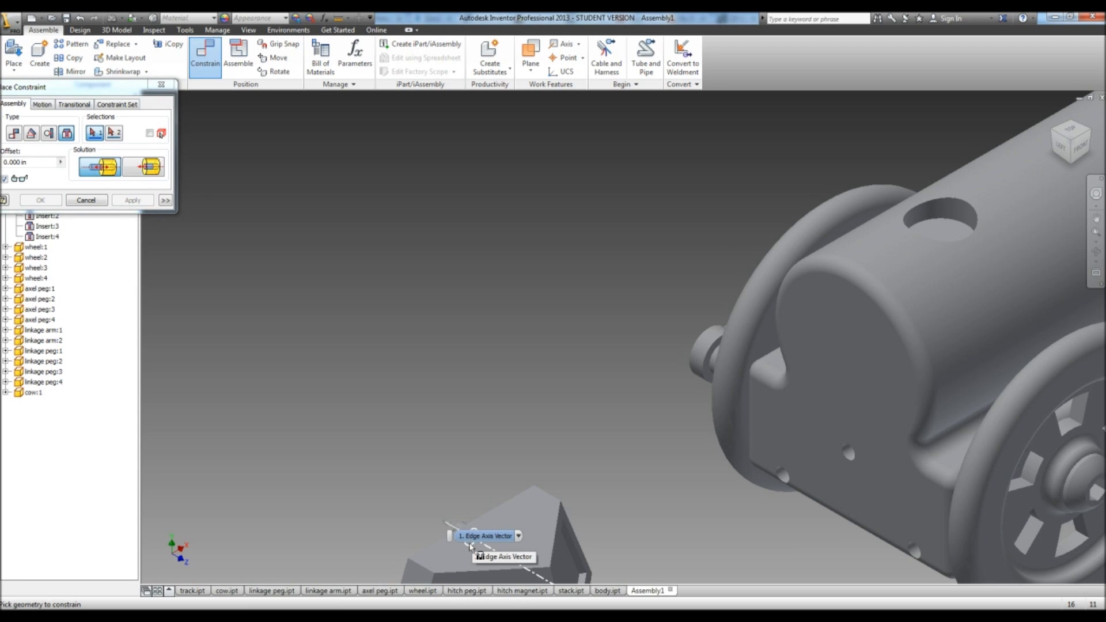
click(471, 549)
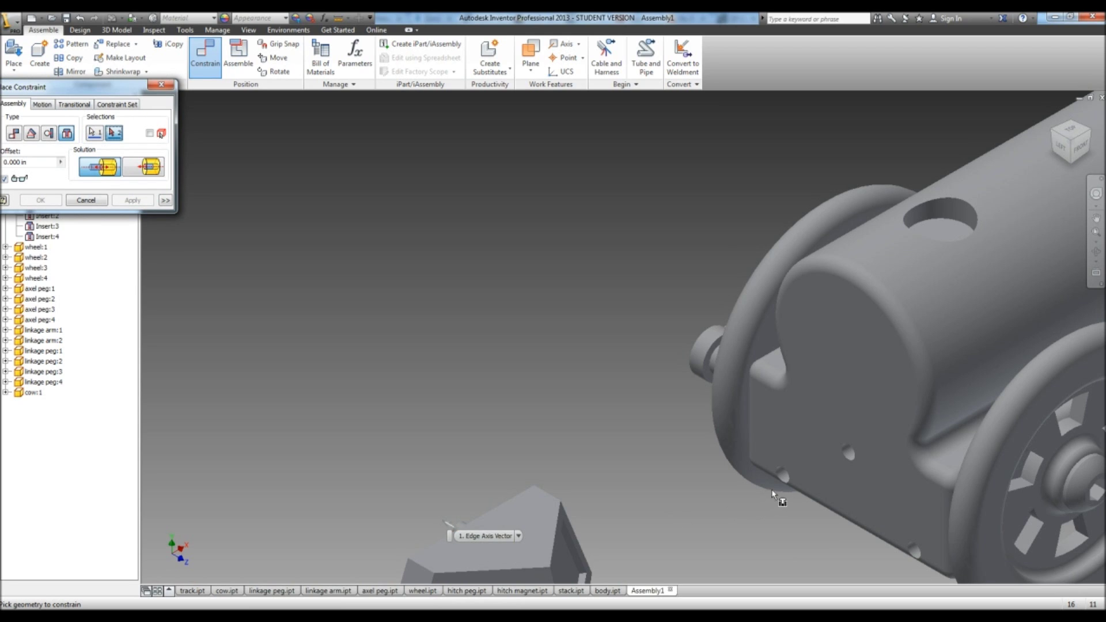
click(848, 455)
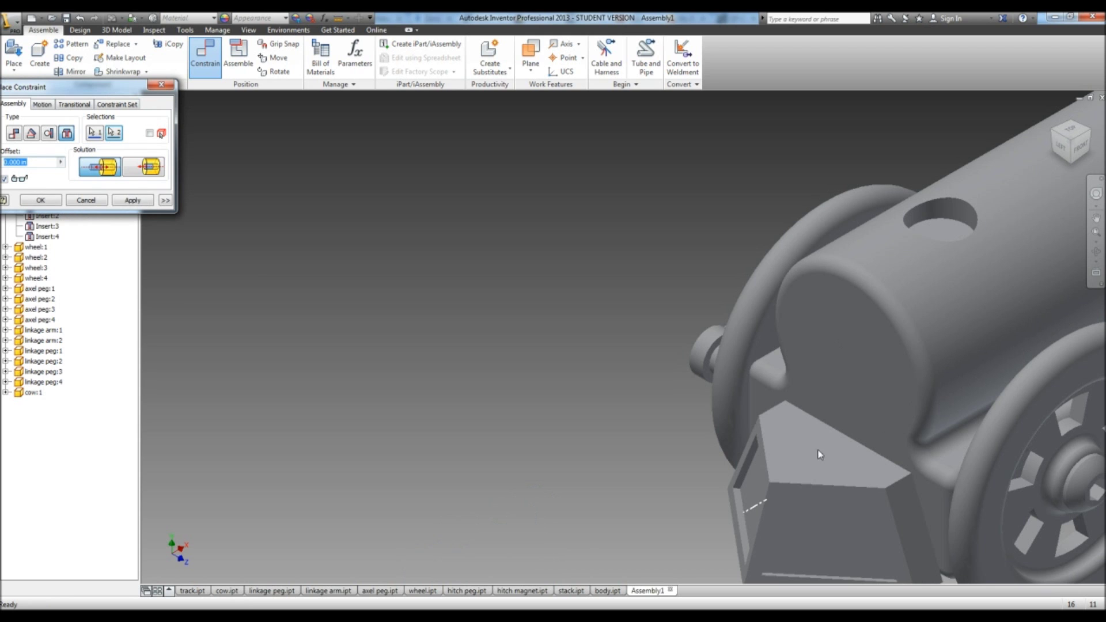
click(132, 200)
Align the cow part's bottom face with the body's underside using a directed Angle constraint of 0.00 deg, and finish constraining
scroll(835, 276, down, 5)
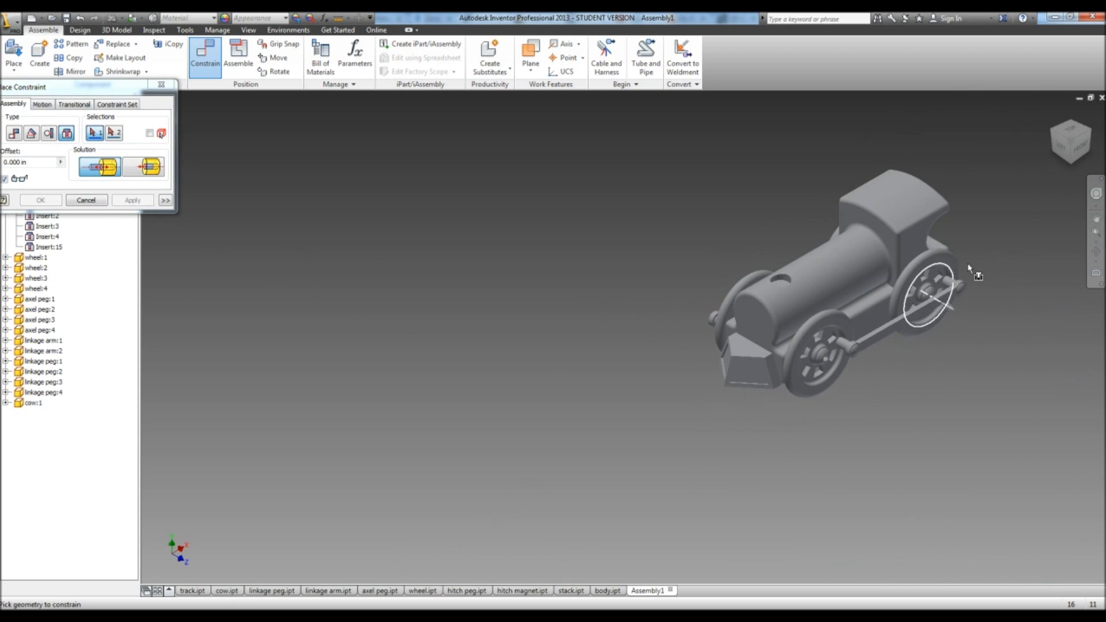
click(1095, 251)
drag(806, 265, 743, 223)
scroll(737, 226, up, 5)
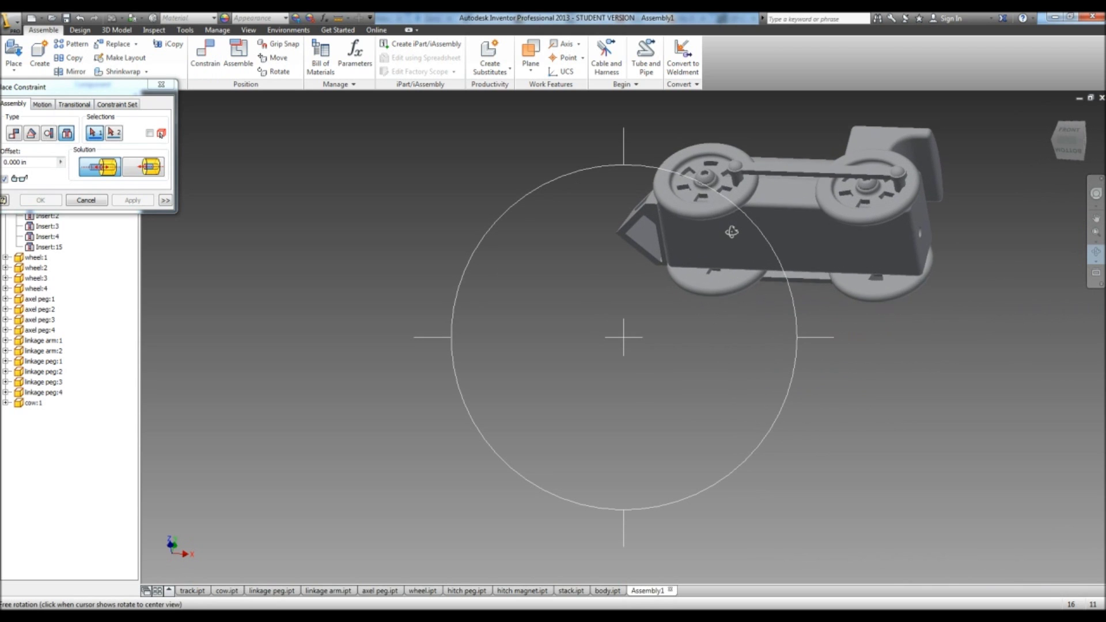
scroll(725, 230, up, 5)
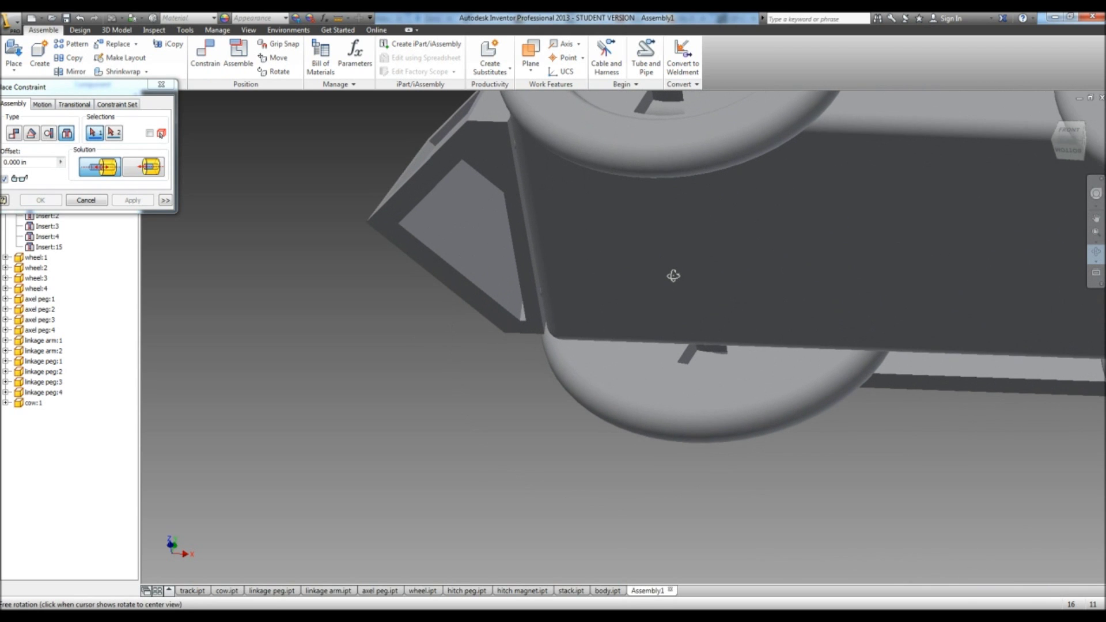
click(31, 132)
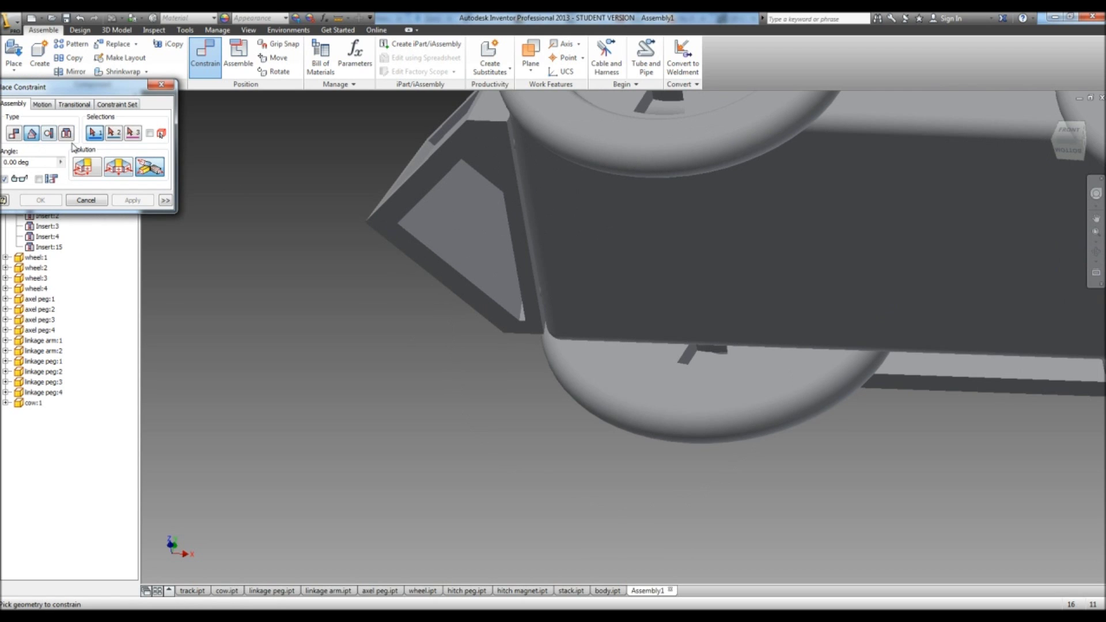
click(82, 168)
click(651, 242)
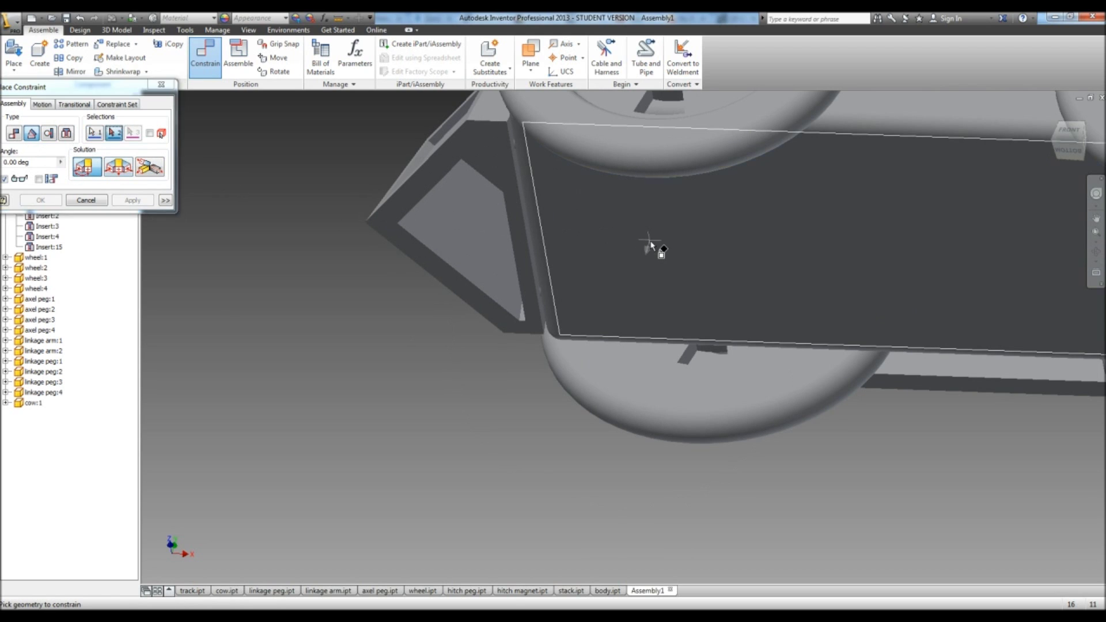
click(490, 156)
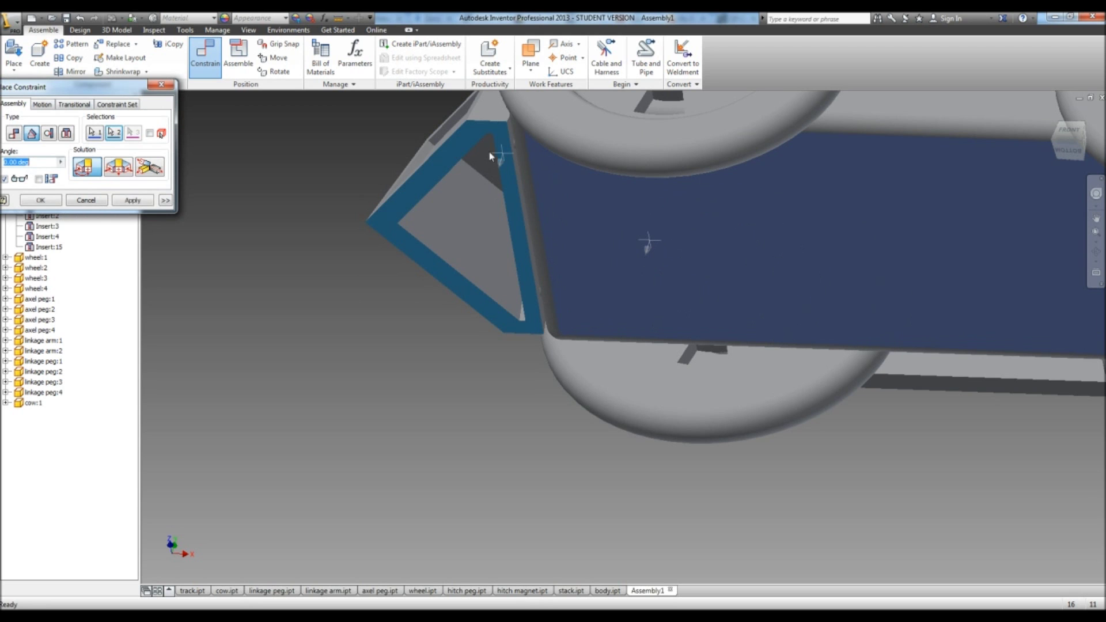
click(132, 200)
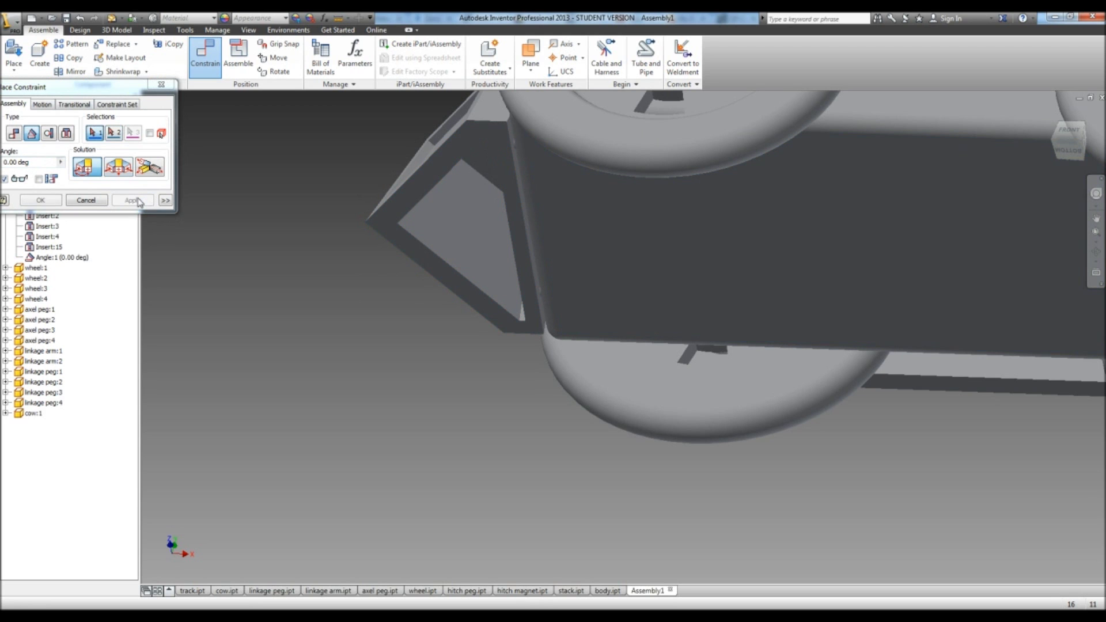
click(161, 84)
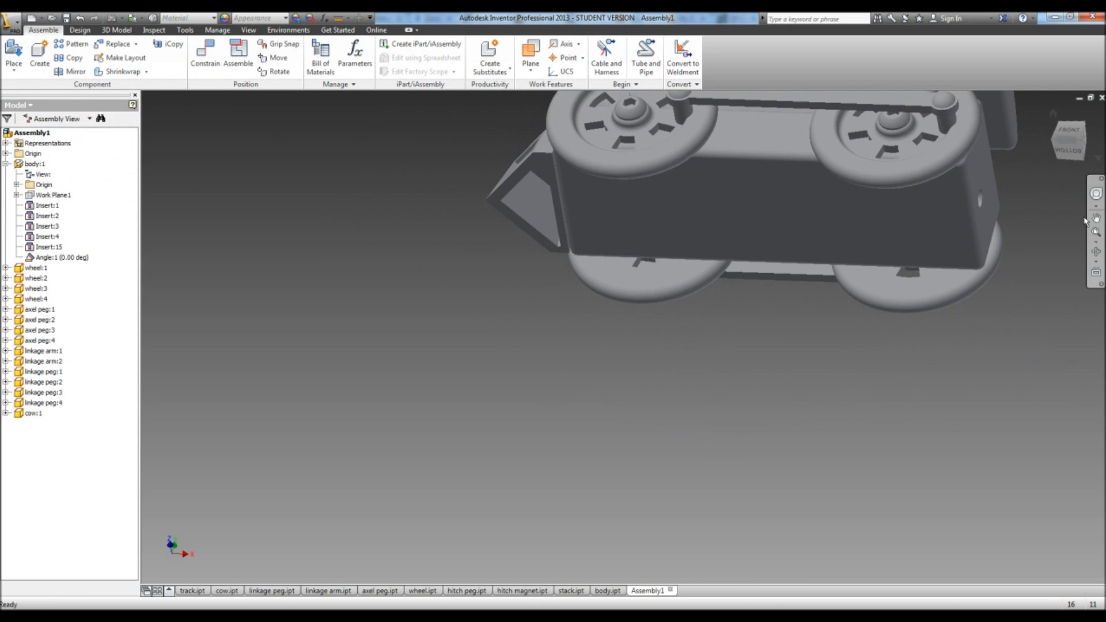
Place one hitch magnet and one hitch peg together beside the rear of the train and finish placing
click(1095, 251)
drag(750, 304, 703, 308)
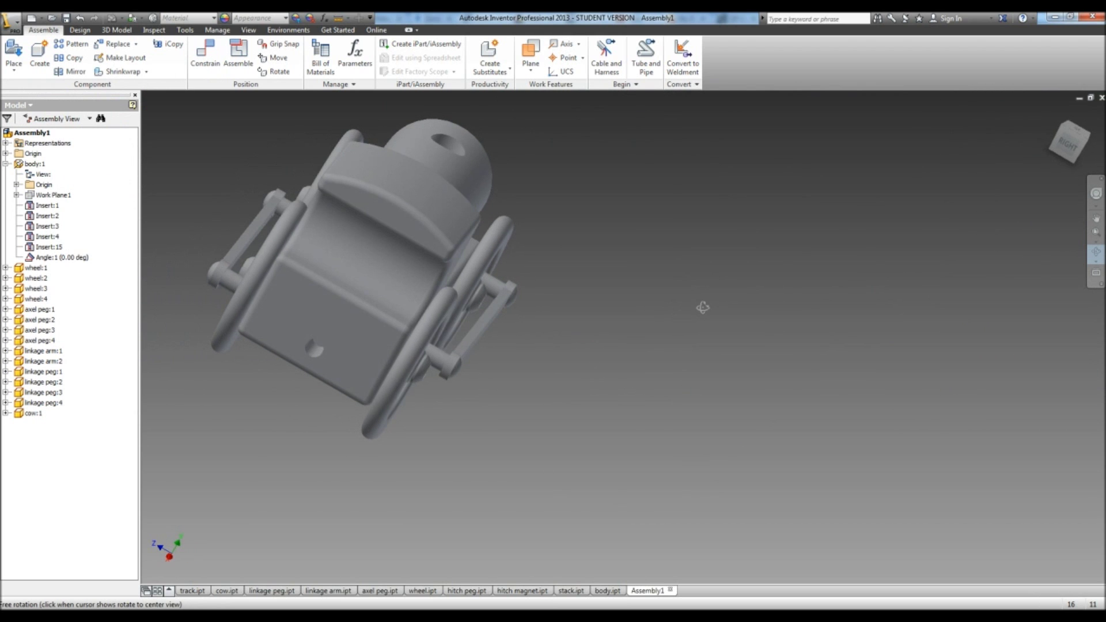
click(15, 54)
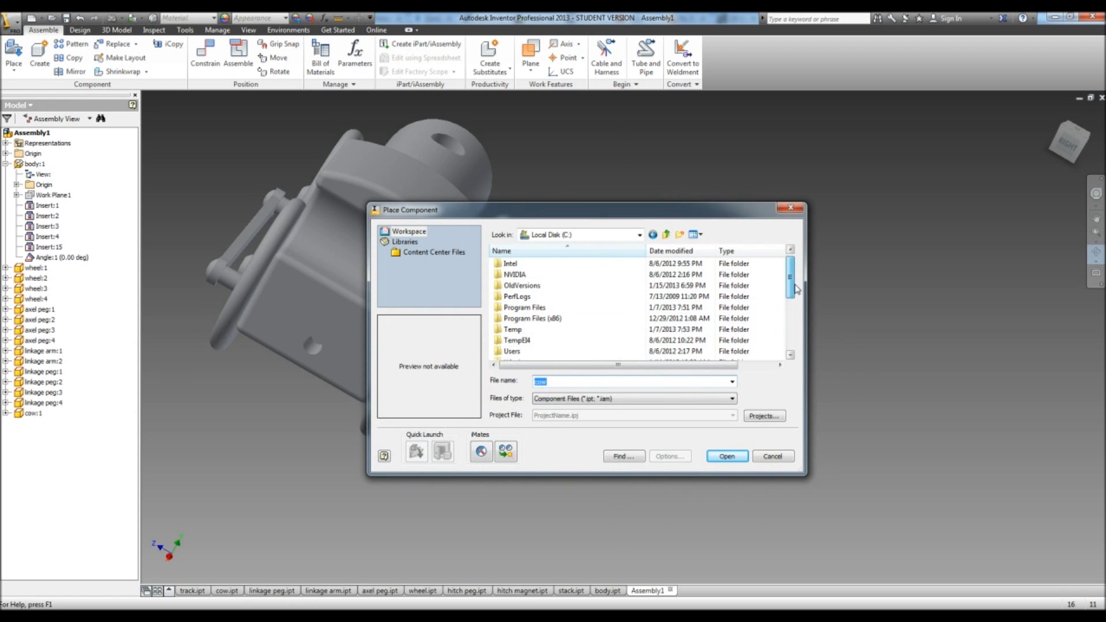
drag(795, 287, 798, 315)
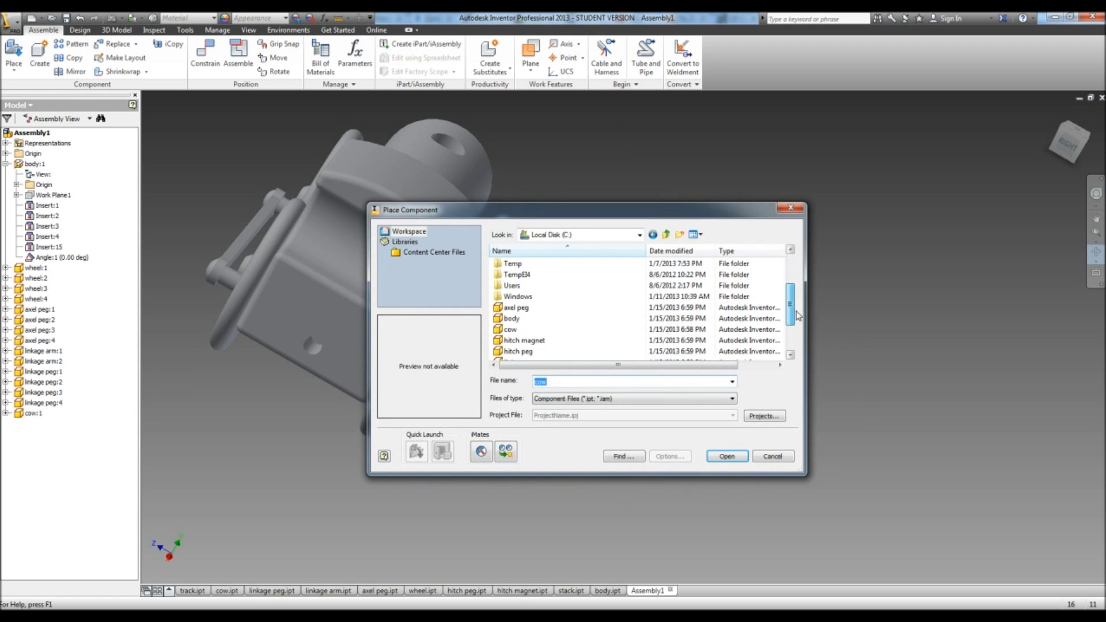
click(568, 341)
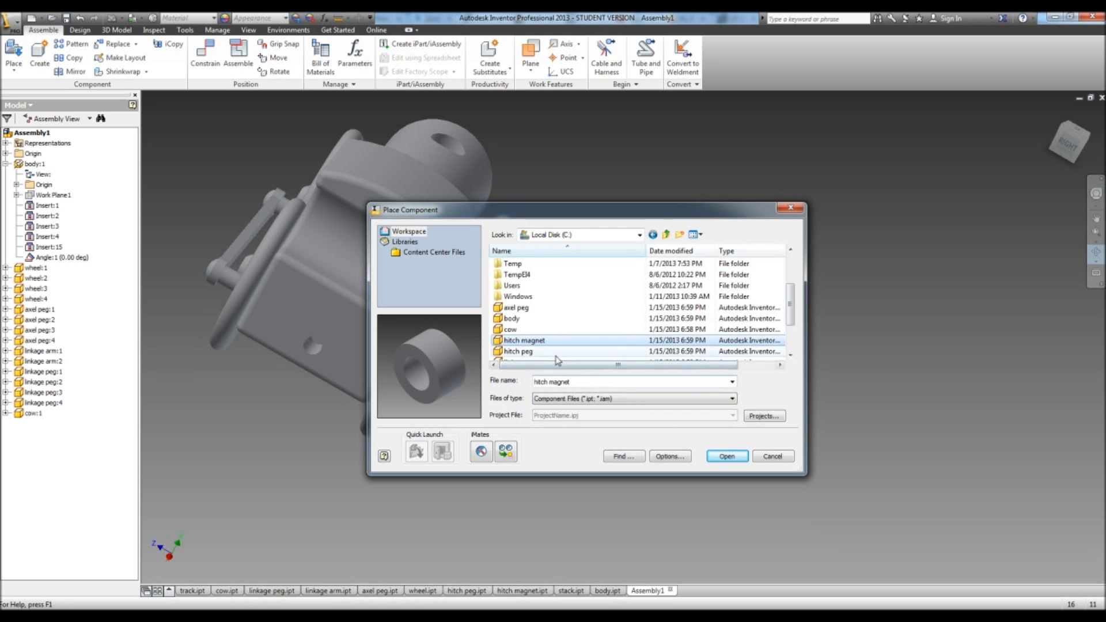
ctrl+click(556, 352)
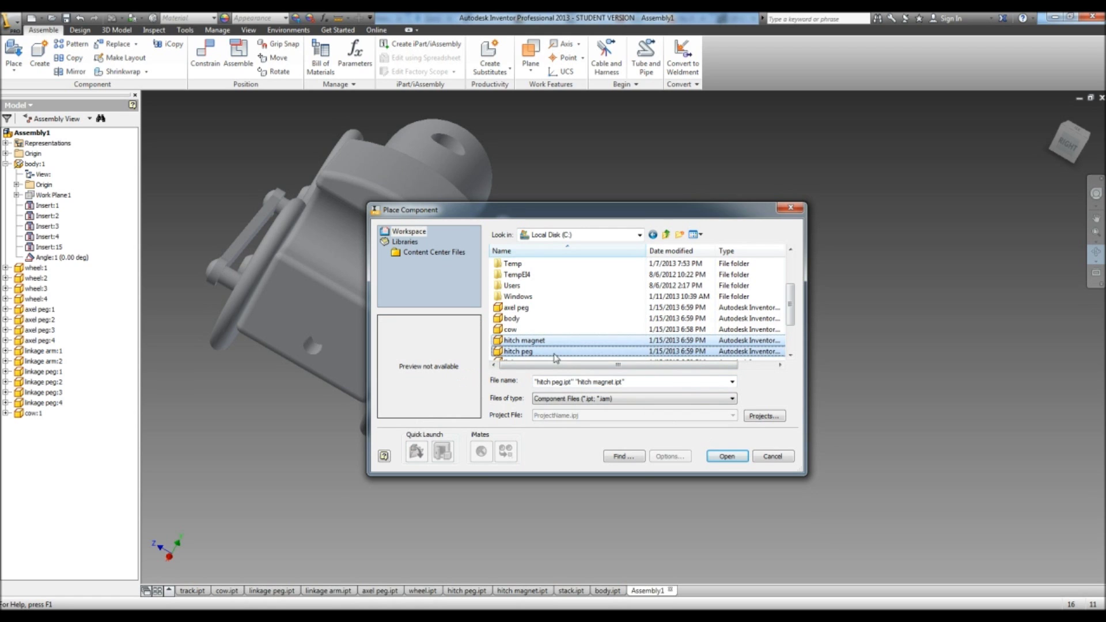
click(726, 456)
click(632, 295)
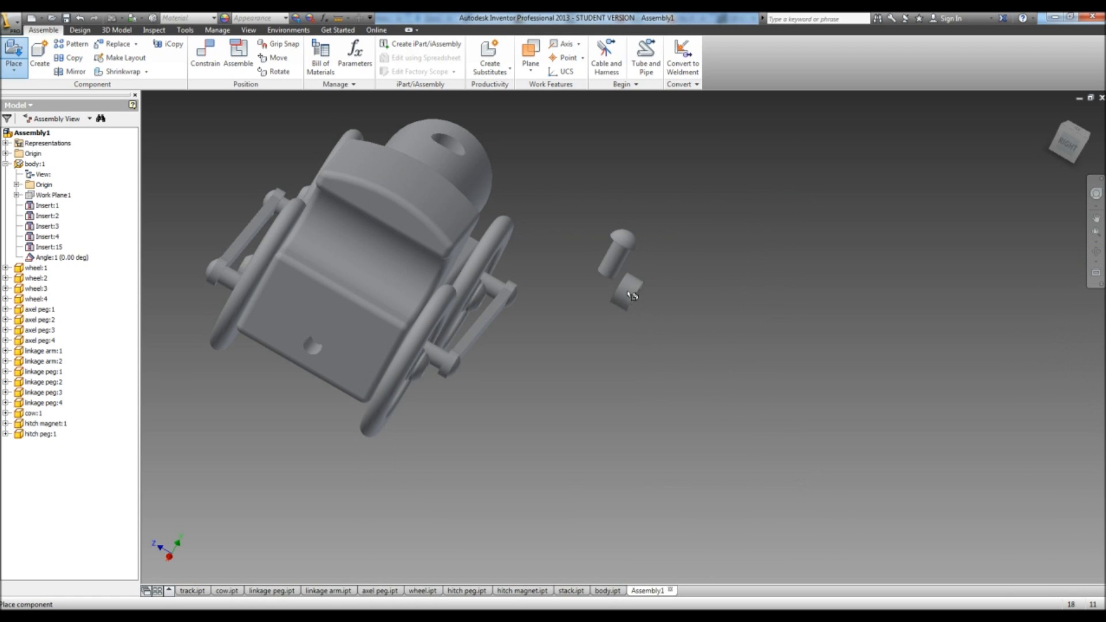
right_click(679, 360)
click(634, 405)
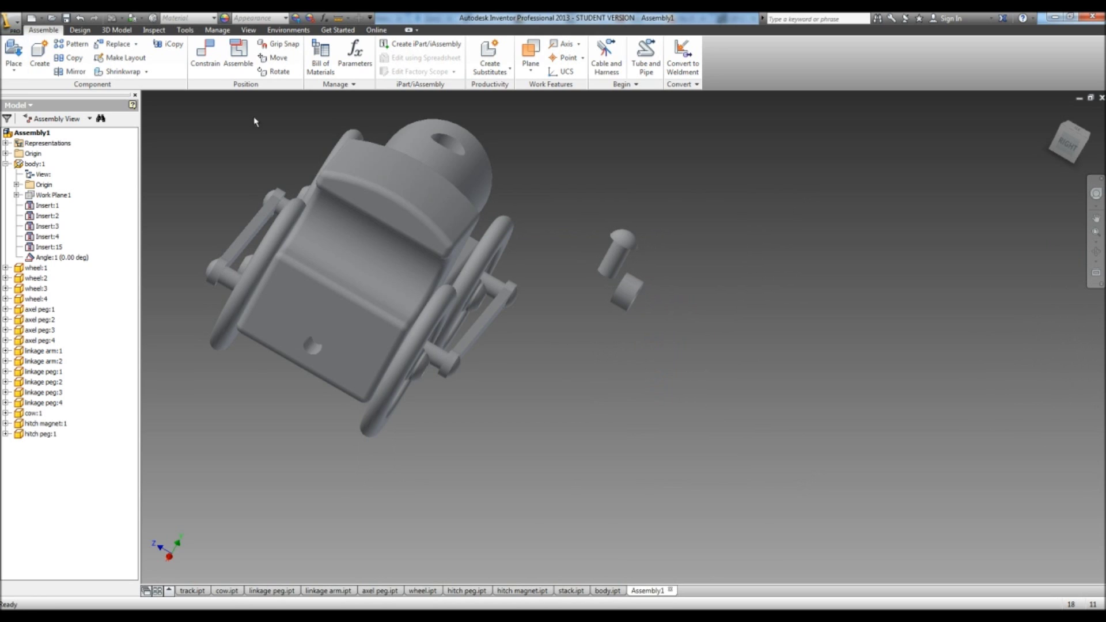
Join the hitch magnet to the hole in the body's rear face with an Insert constraint
click(206, 53)
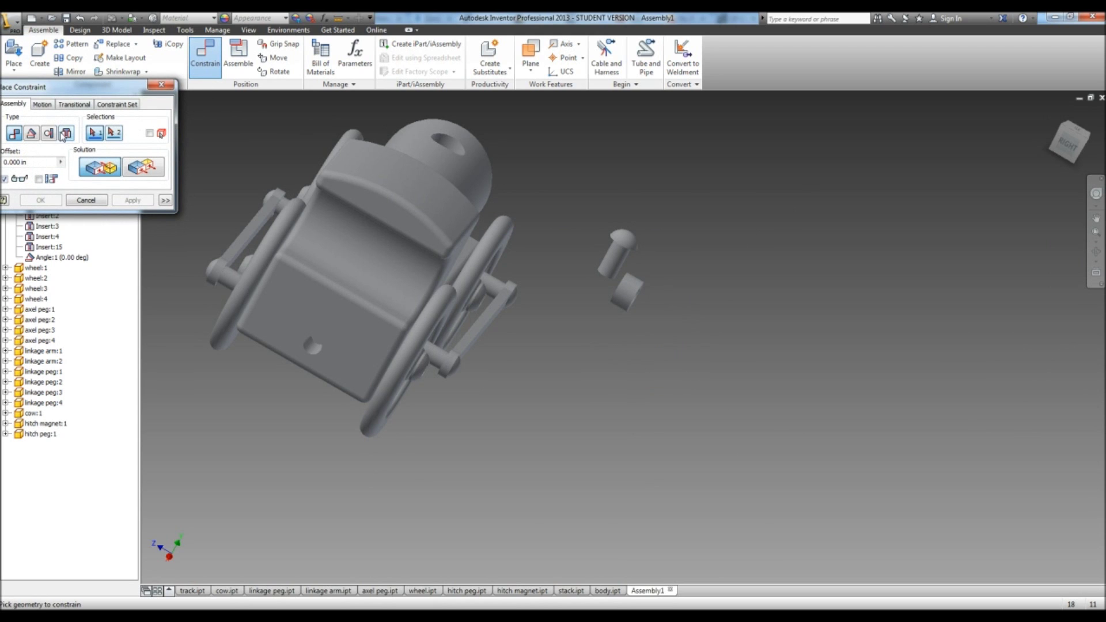
click(64, 133)
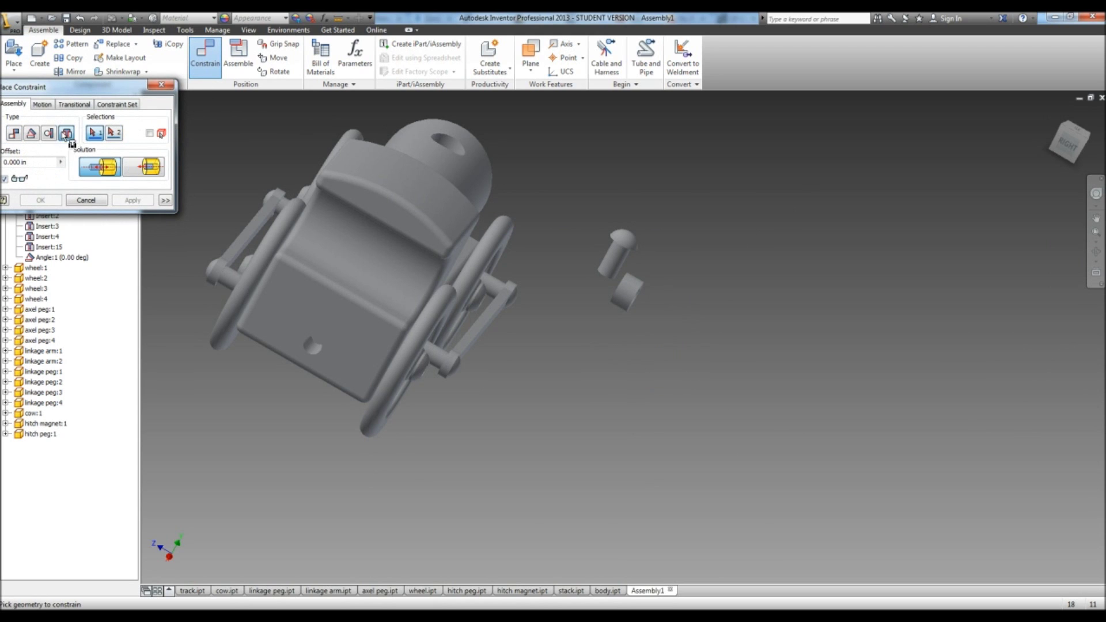
click(637, 300)
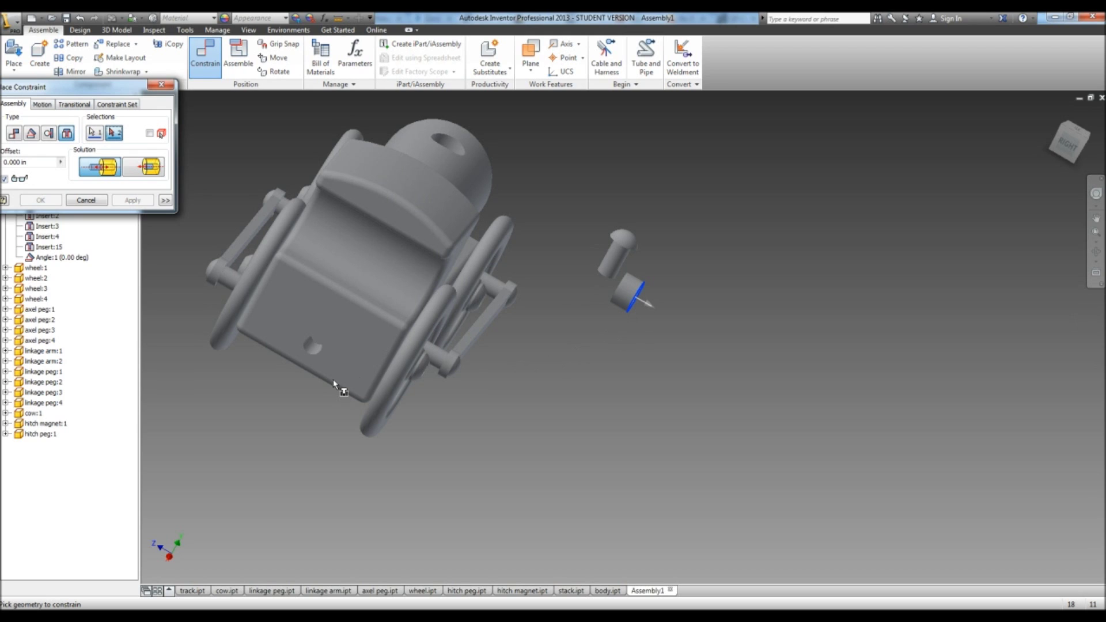
click(314, 358)
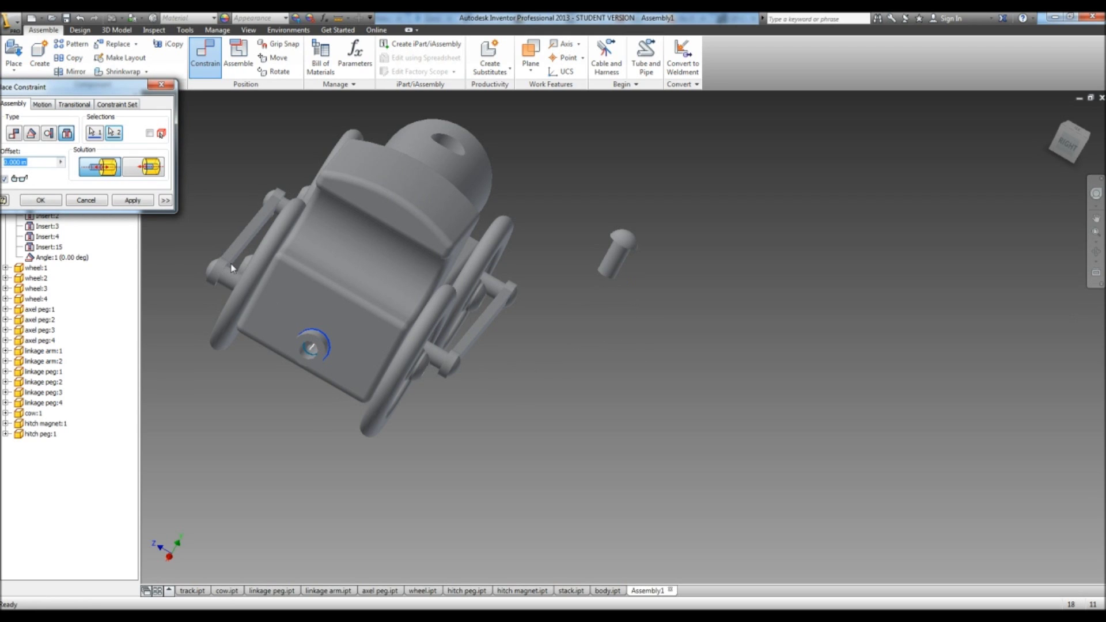
click(132, 199)
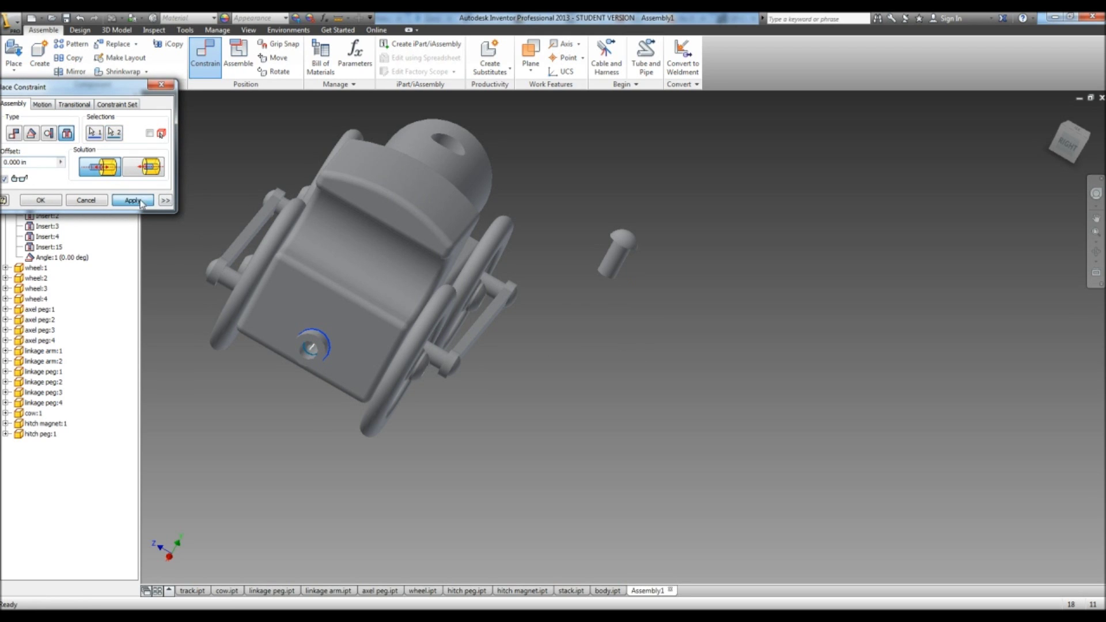
Join the hitch peg to the hole in the hitch magnet with an Insert constraint and finish constraining
click(622, 247)
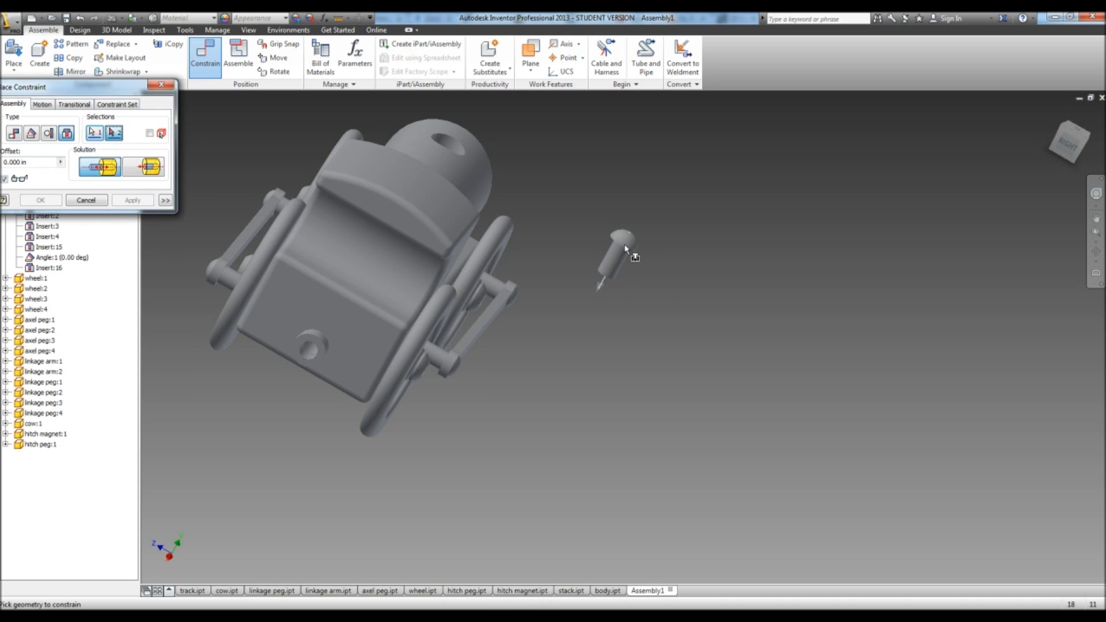
click(305, 354)
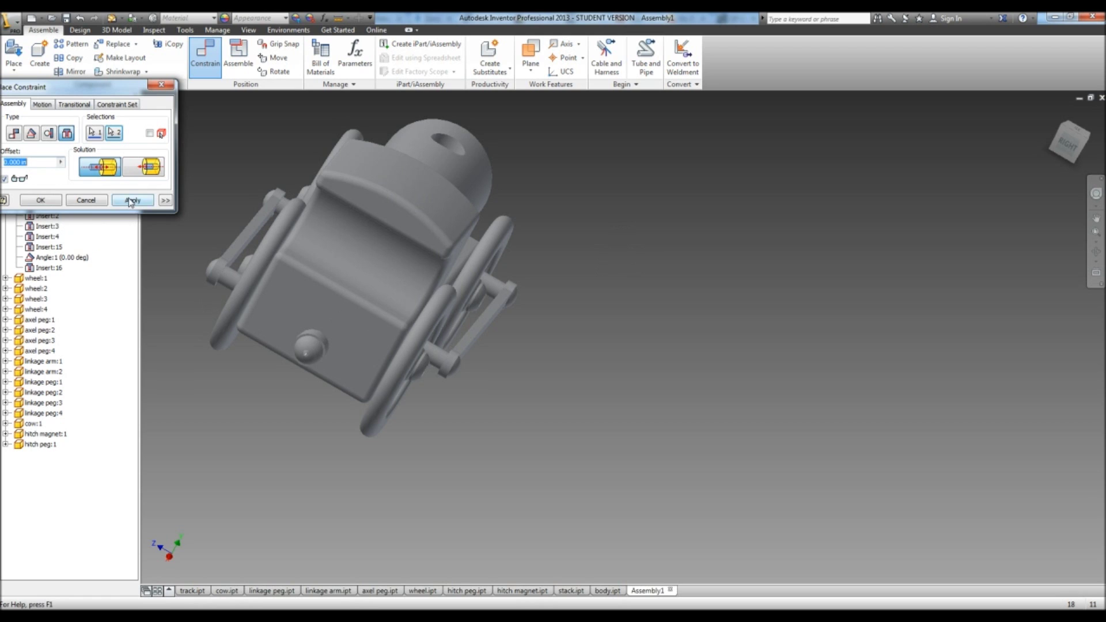
click(132, 201)
key(Escape)
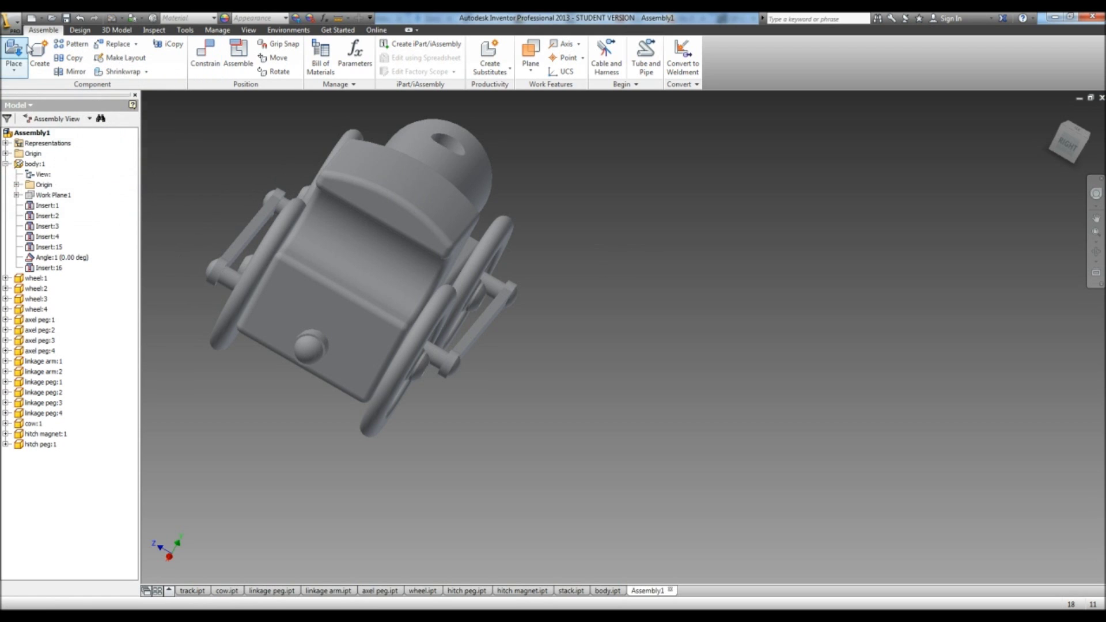
Place one stack part beside the train and finish placing
click(14, 53)
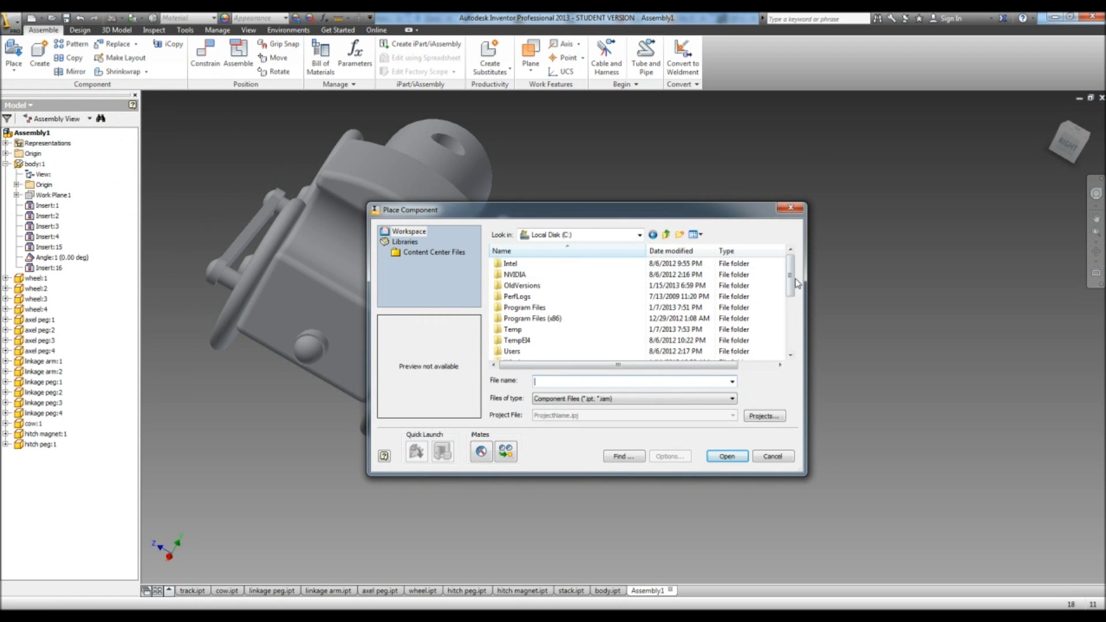
drag(791, 297, 790, 315)
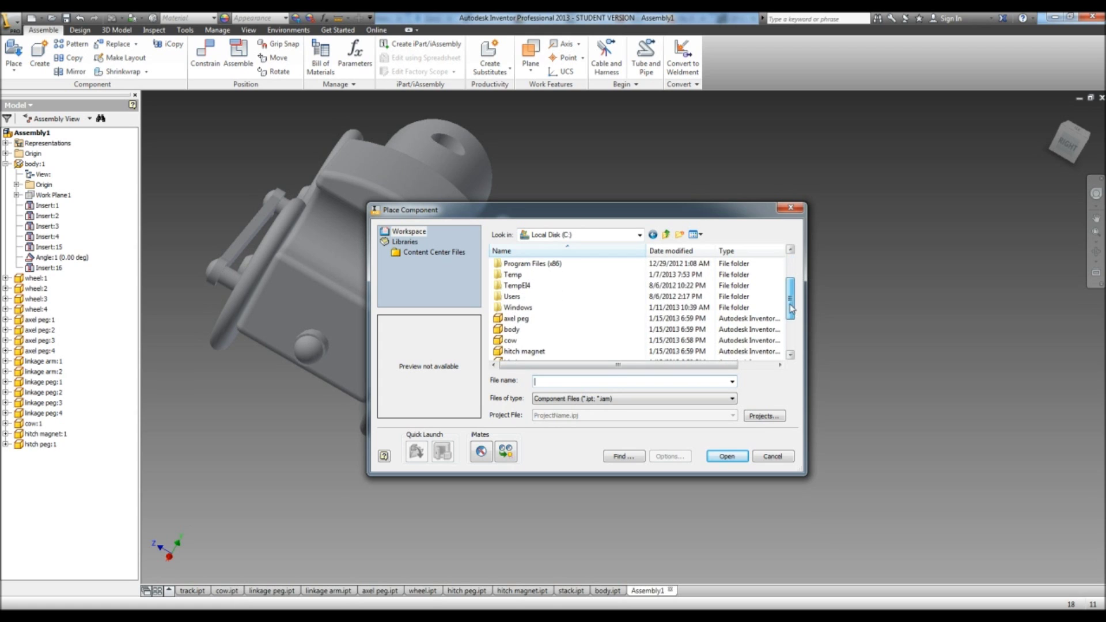
click(561, 331)
scroll(560, 340, down, 2)
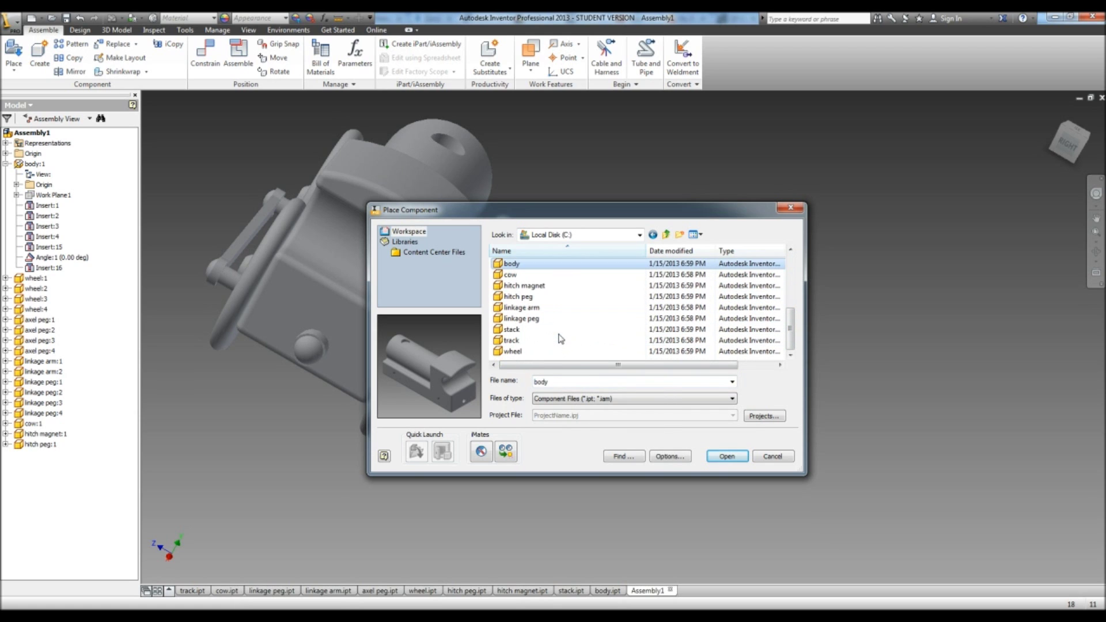
click(558, 330)
click(726, 455)
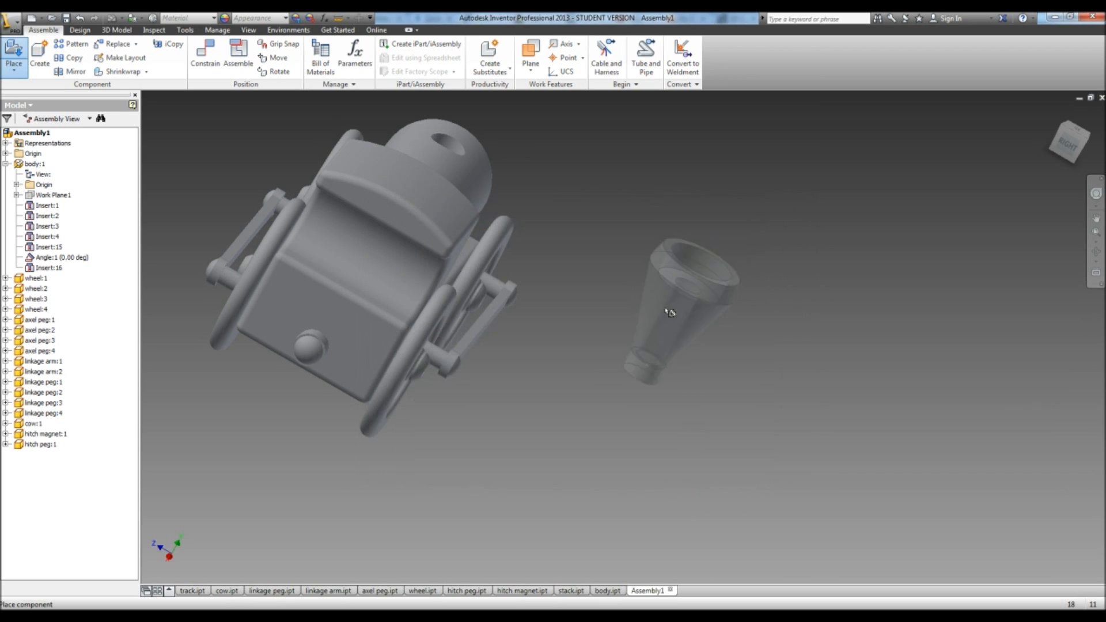
click(635, 254)
right_click(646, 248)
click(673, 261)
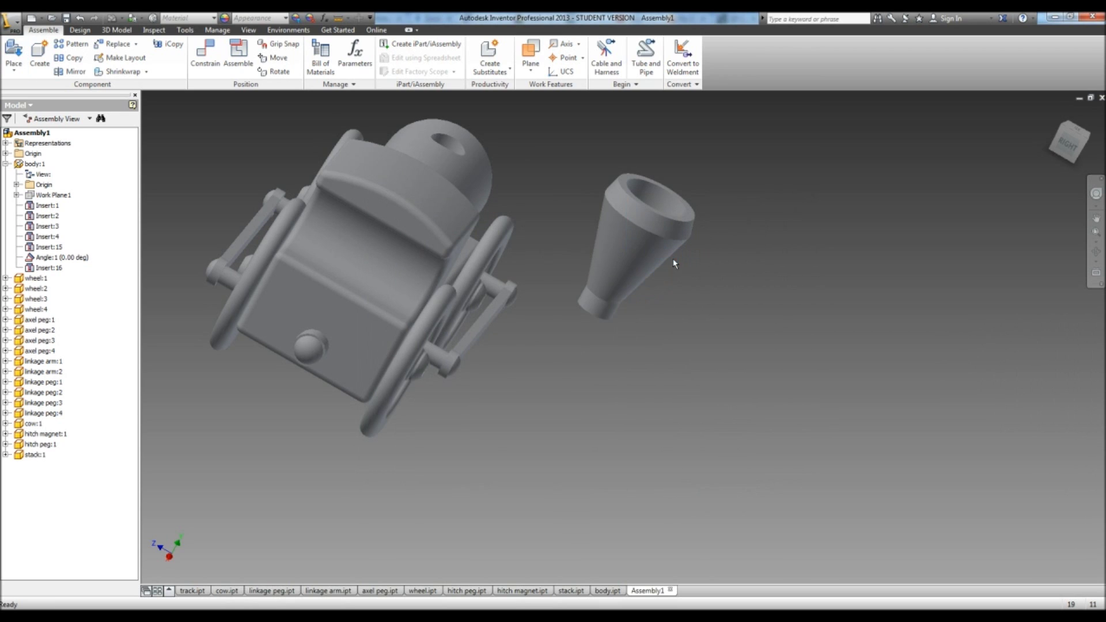
click(196, 61)
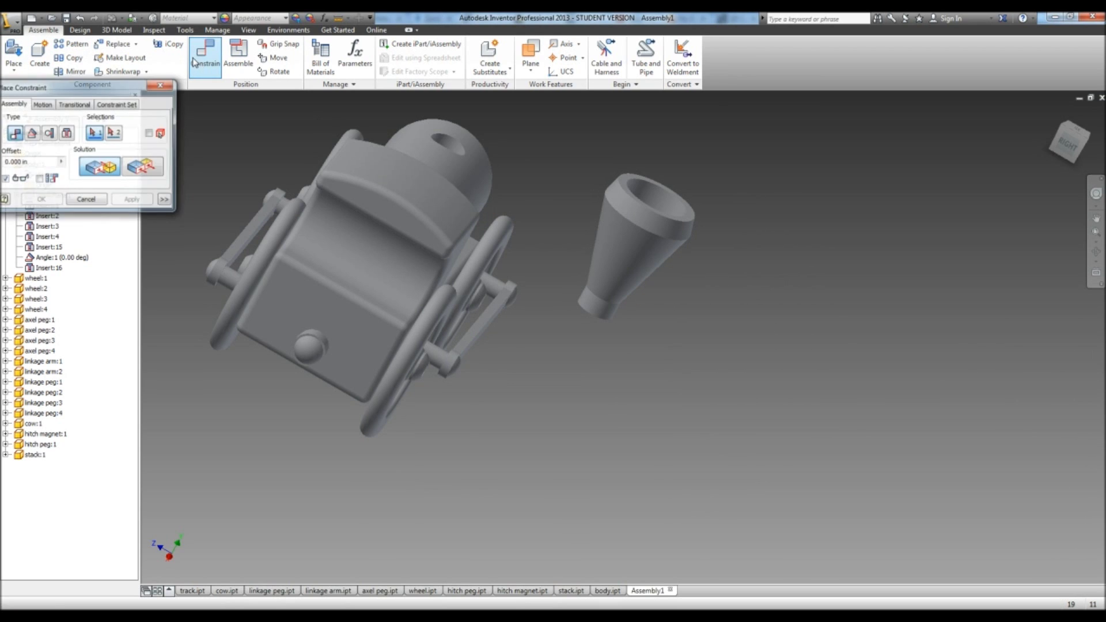
click(67, 133)
click(618, 308)
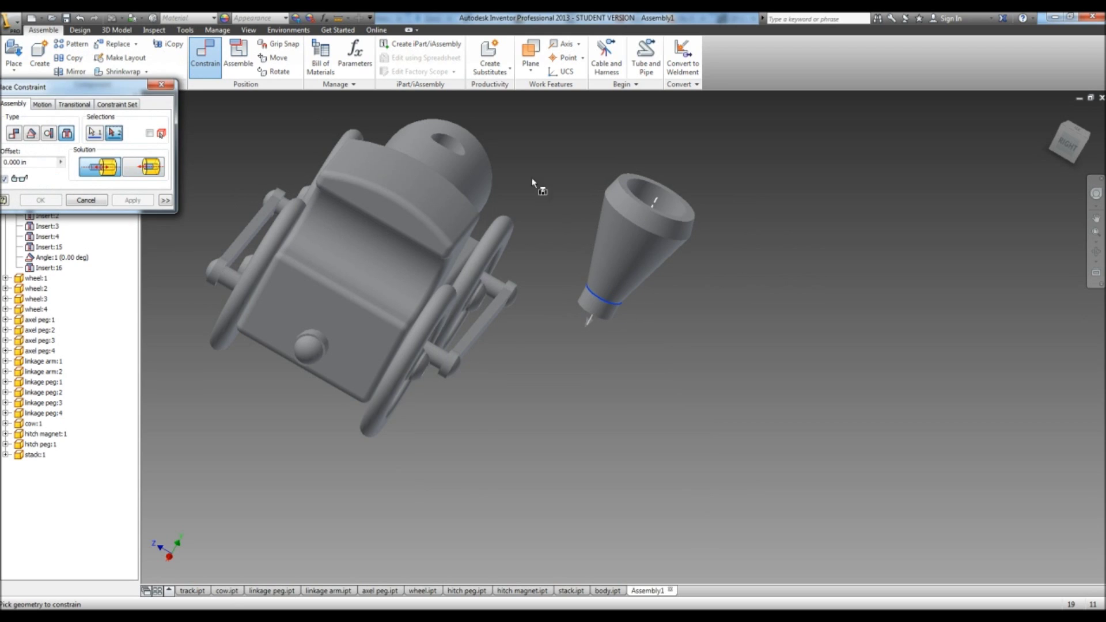
click(451, 150)
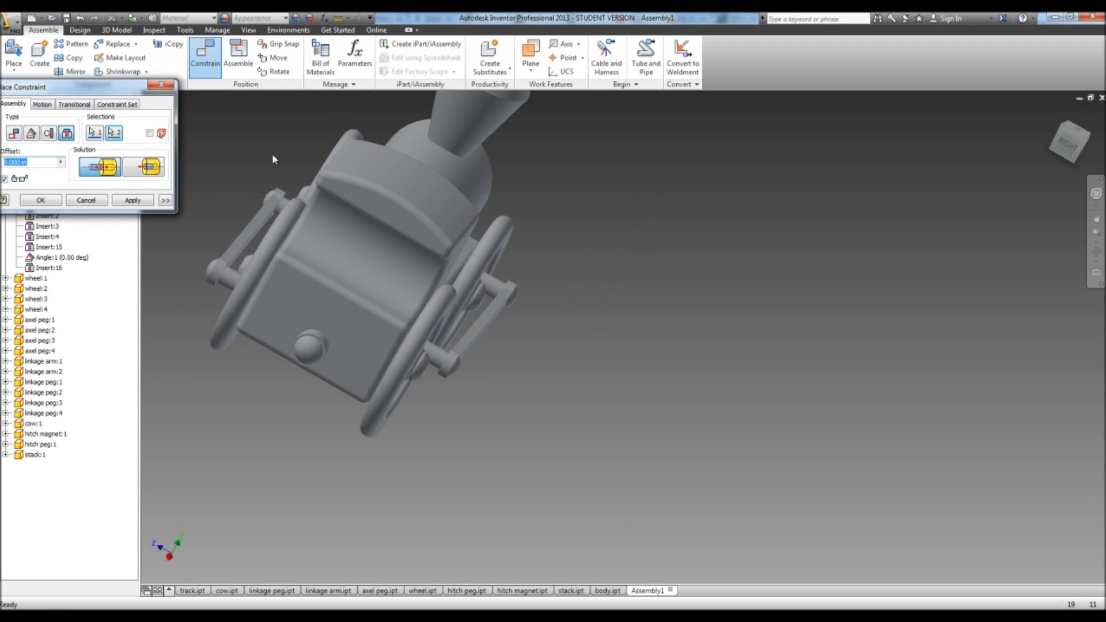
click(146, 168)
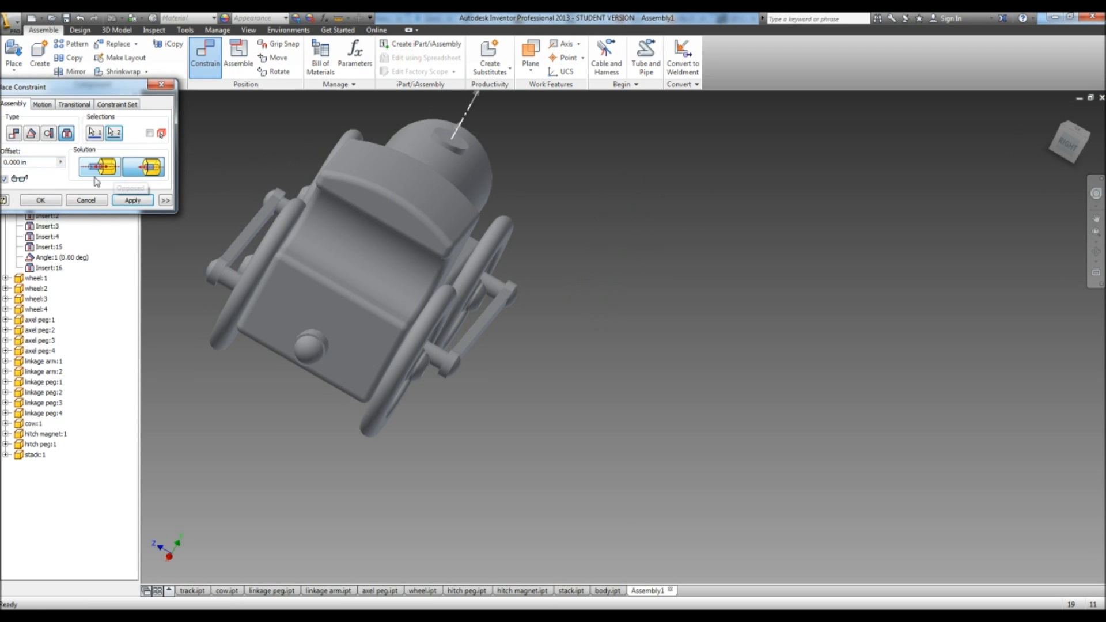
click(99, 167)
click(87, 200)
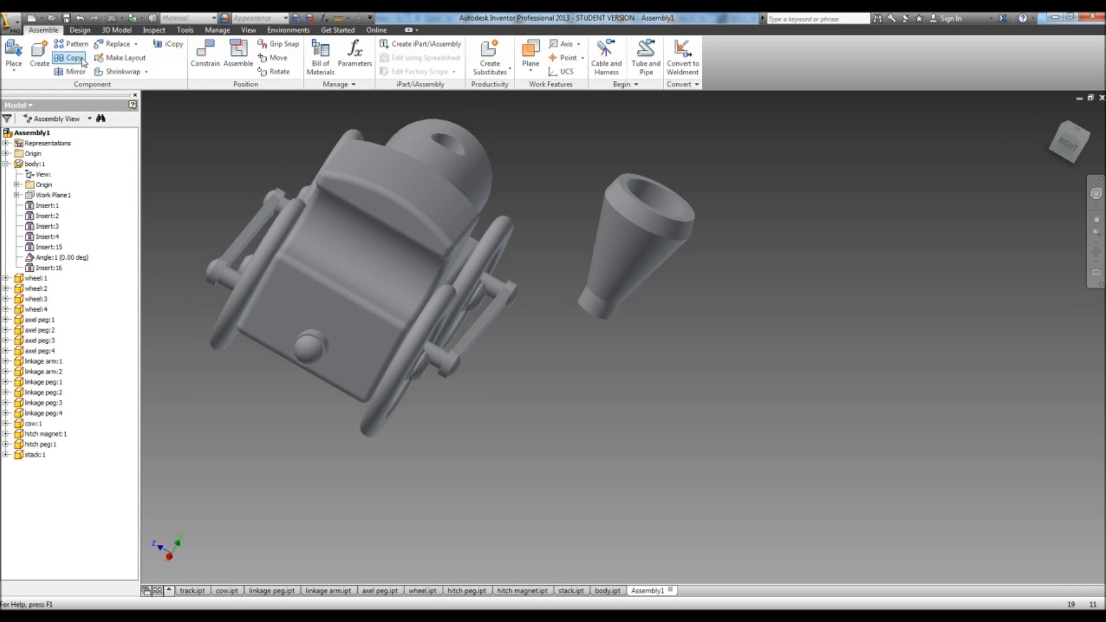
Join the stack's bottom circular edge to the hole in the top of the body with an Insert constraint, and finish constraining
click(205, 58)
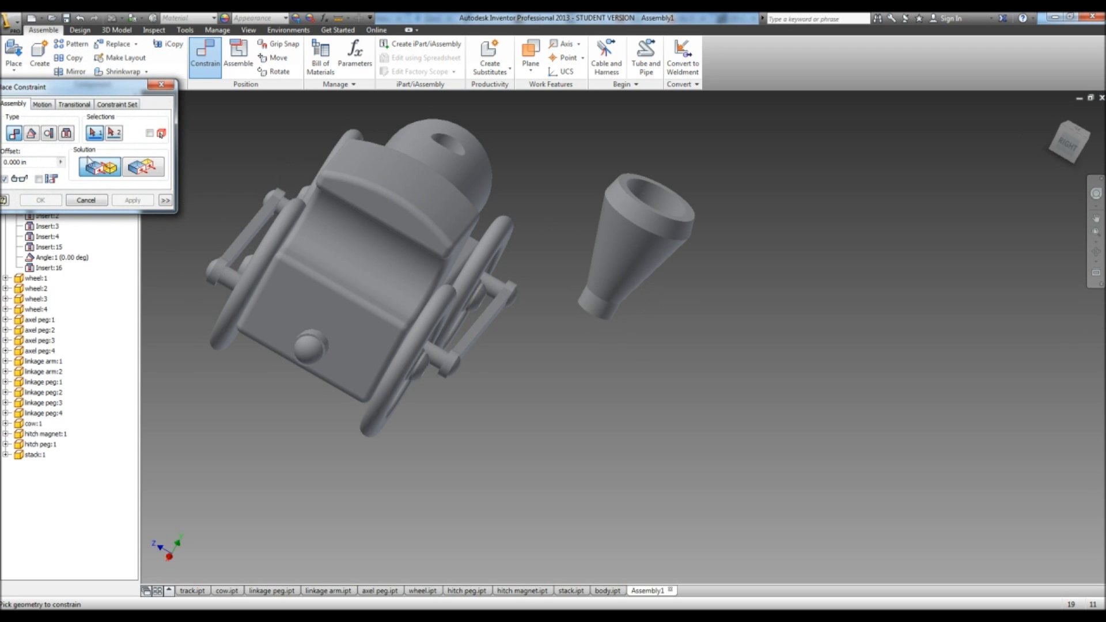
click(67, 133)
click(596, 314)
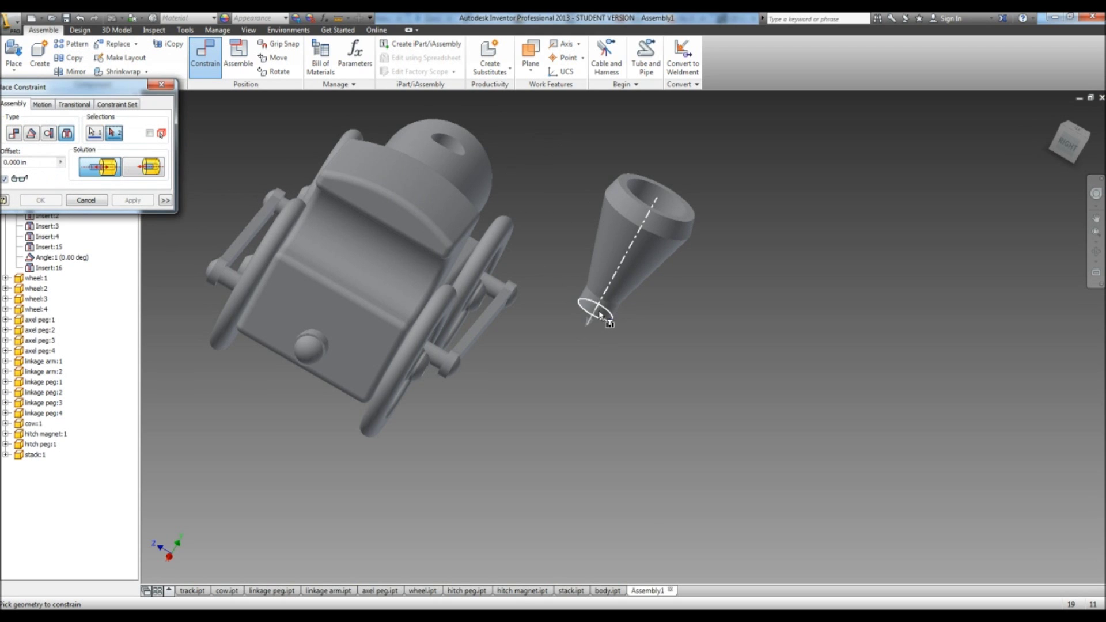
click(451, 157)
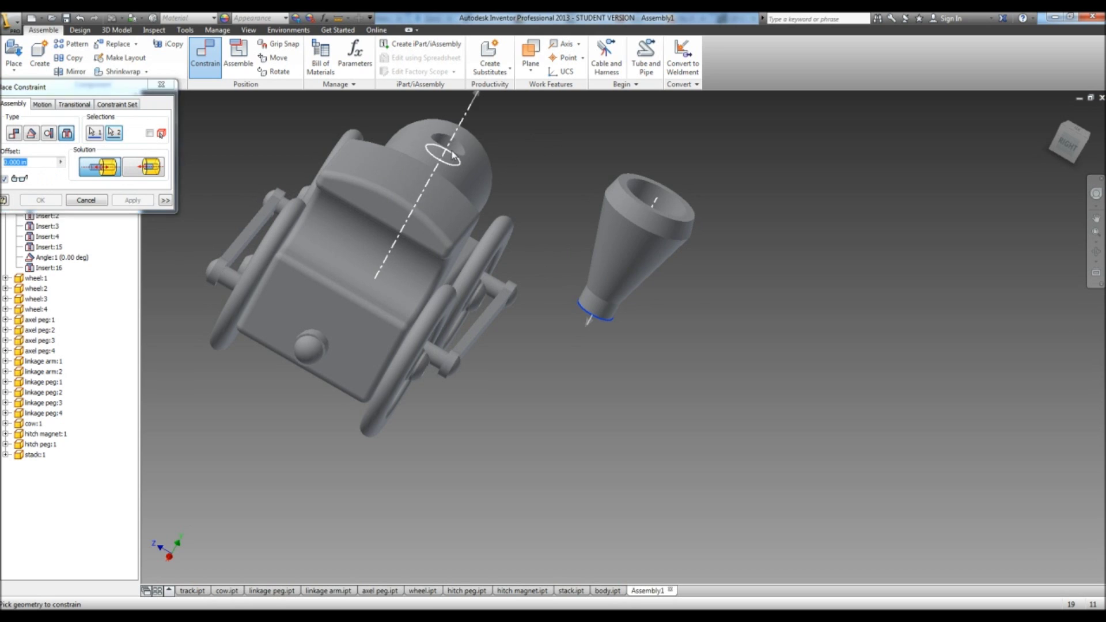
click(133, 202)
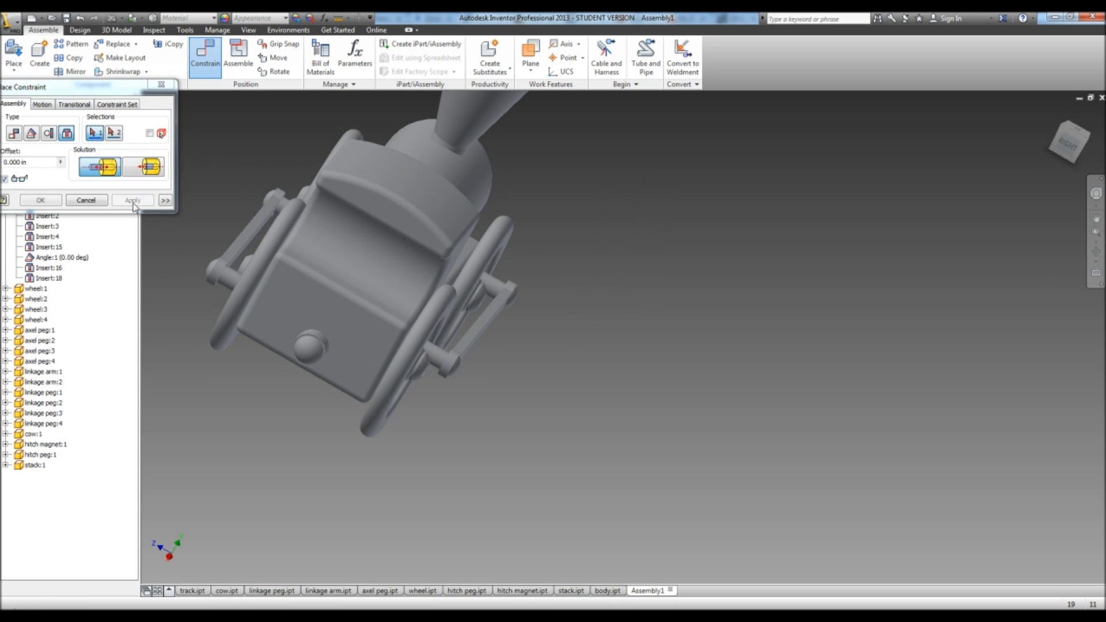
click(161, 85)
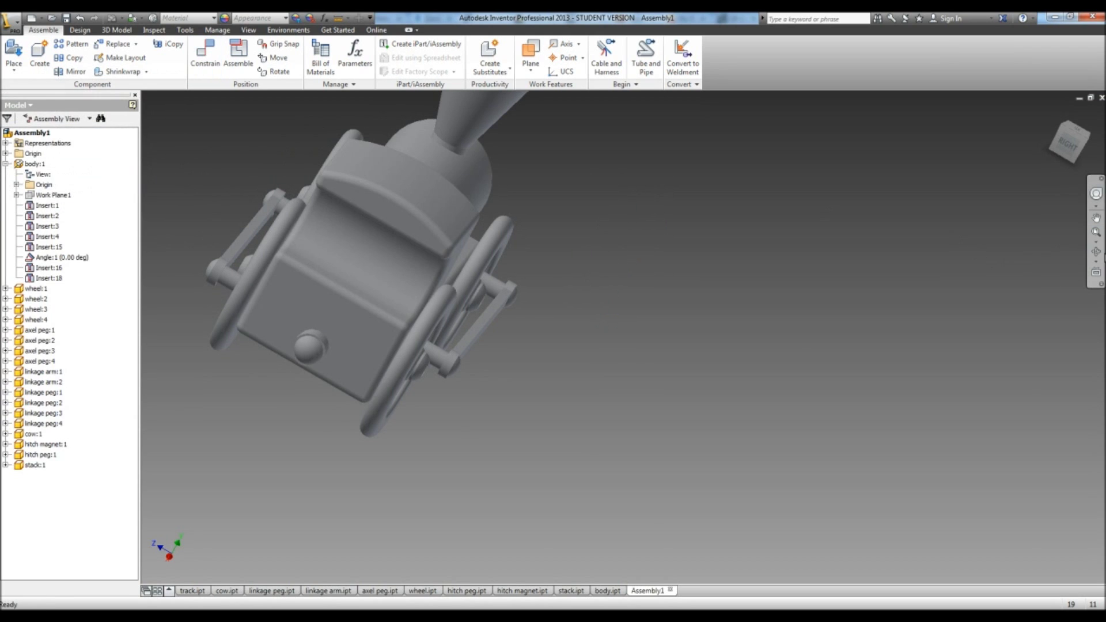
Place one track part beside the rear of the train and finish placing
click(1095, 251)
drag(667, 308, 217, 306)
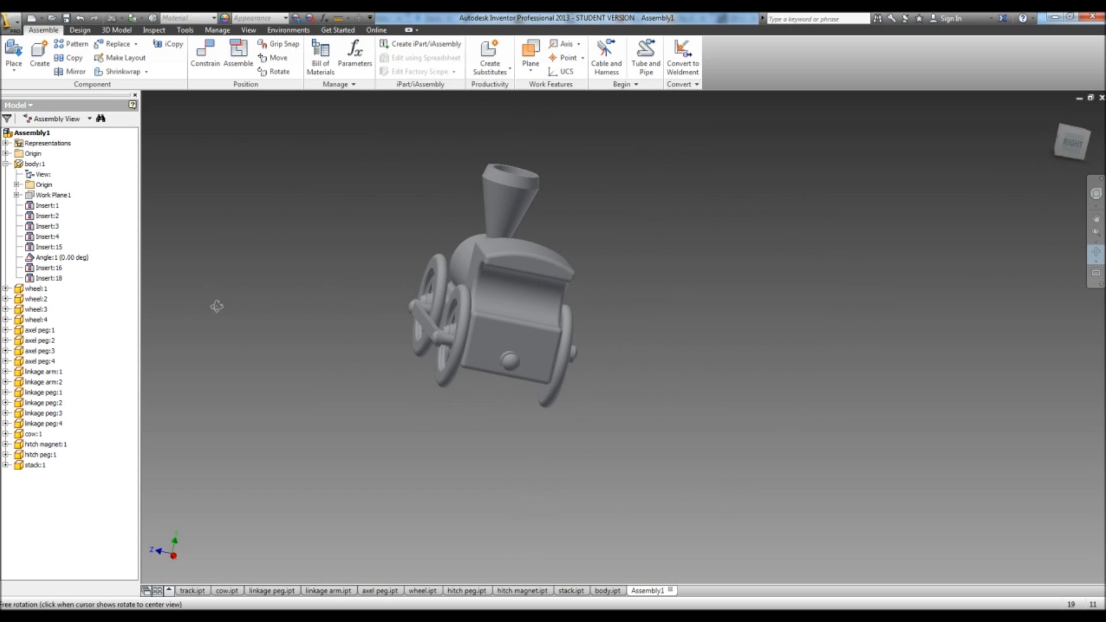
click(15, 52)
drag(798, 293, 800, 321)
click(587, 341)
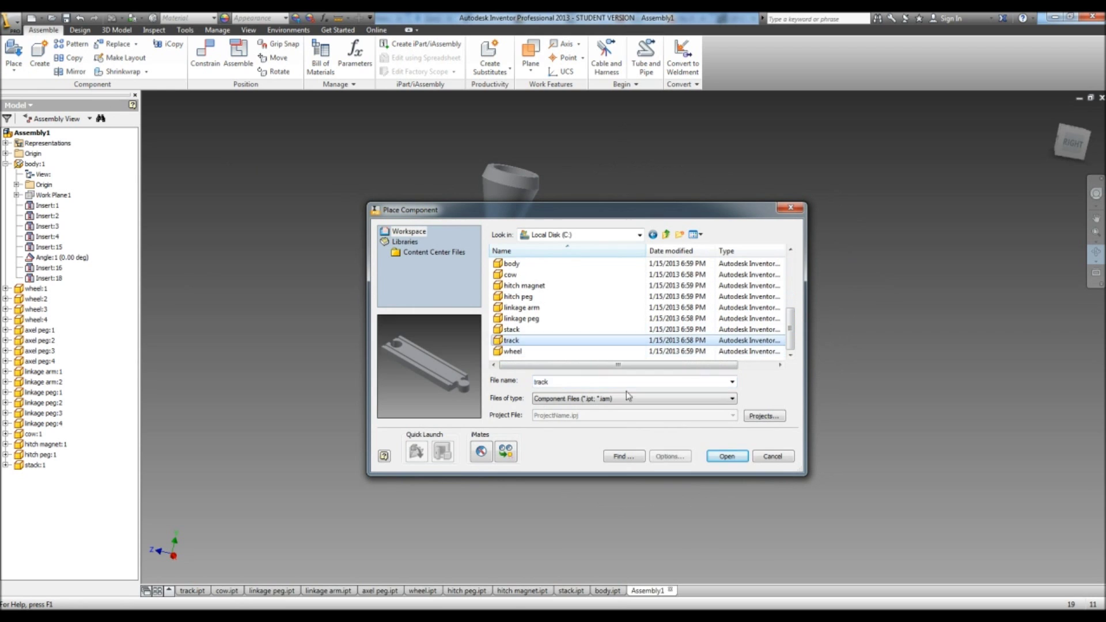
click(727, 456)
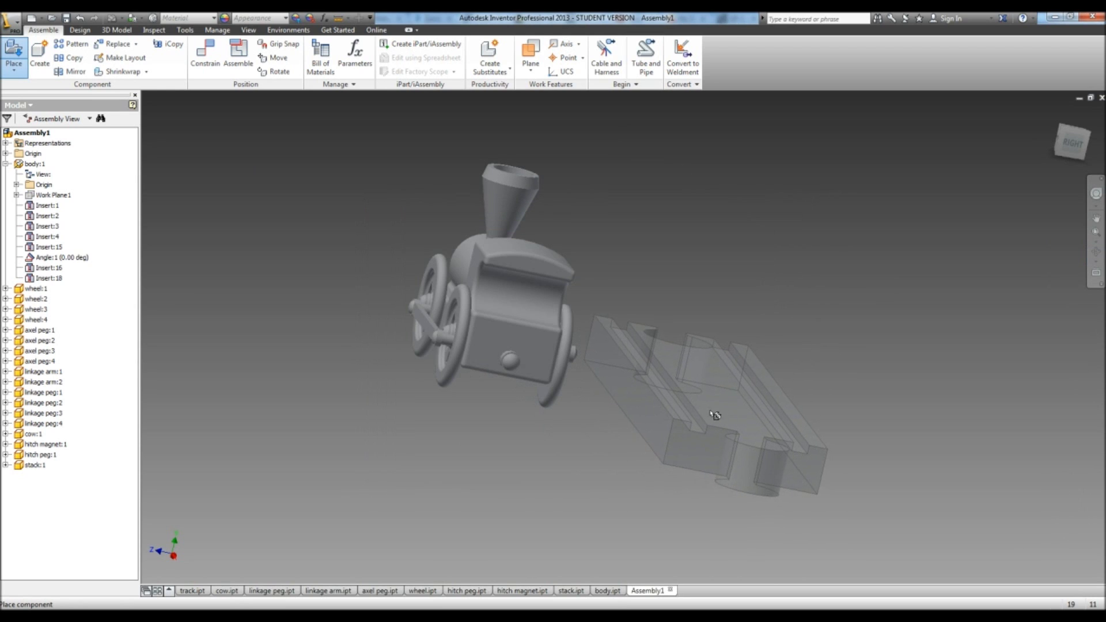
click(710, 414)
right_click(710, 414)
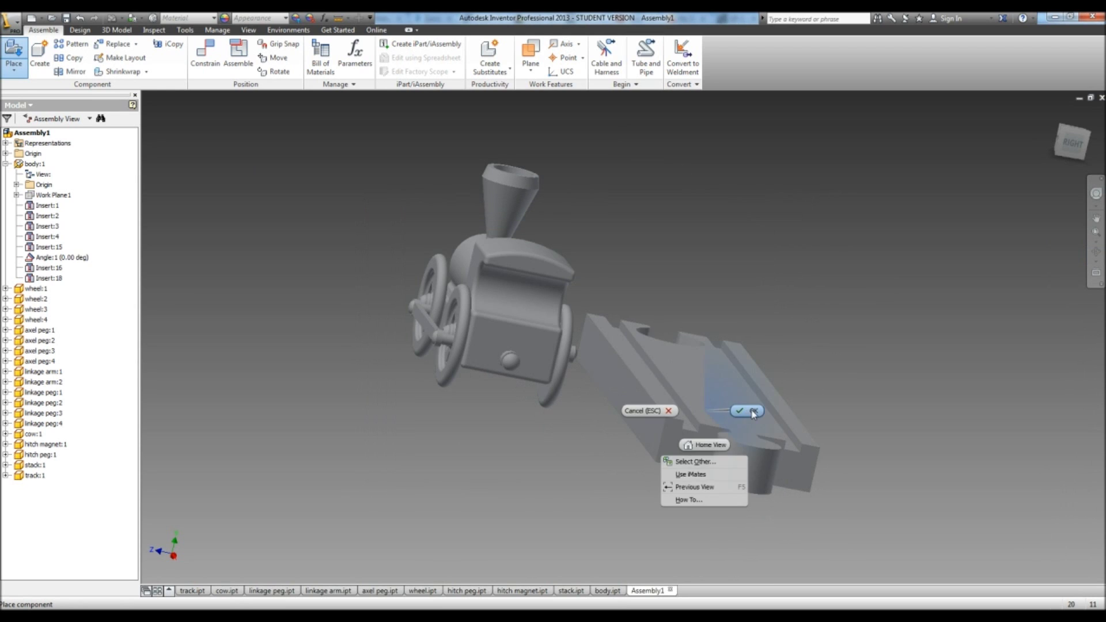
click(710, 434)
Remove the grounding from the body and ground the track instead
click(1072, 143)
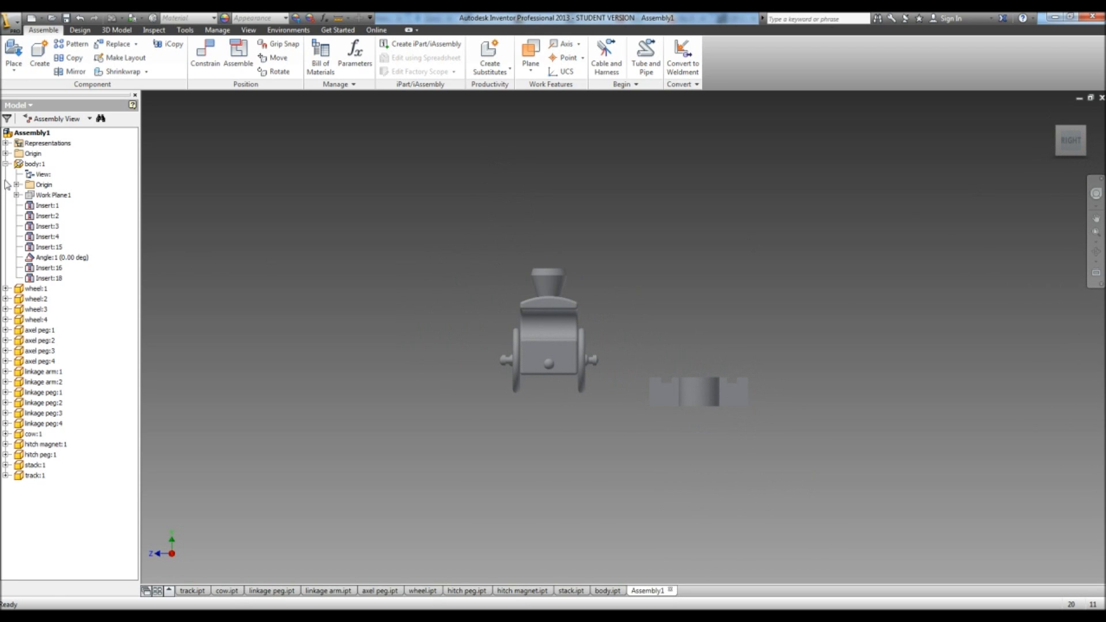
right_click(26, 165)
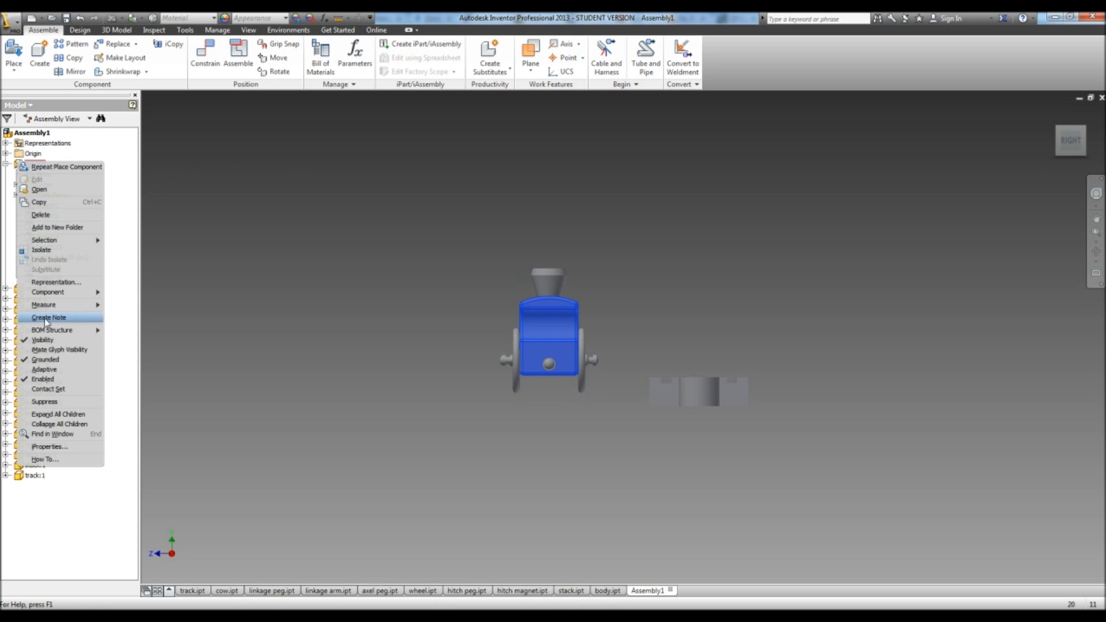
click(38, 360)
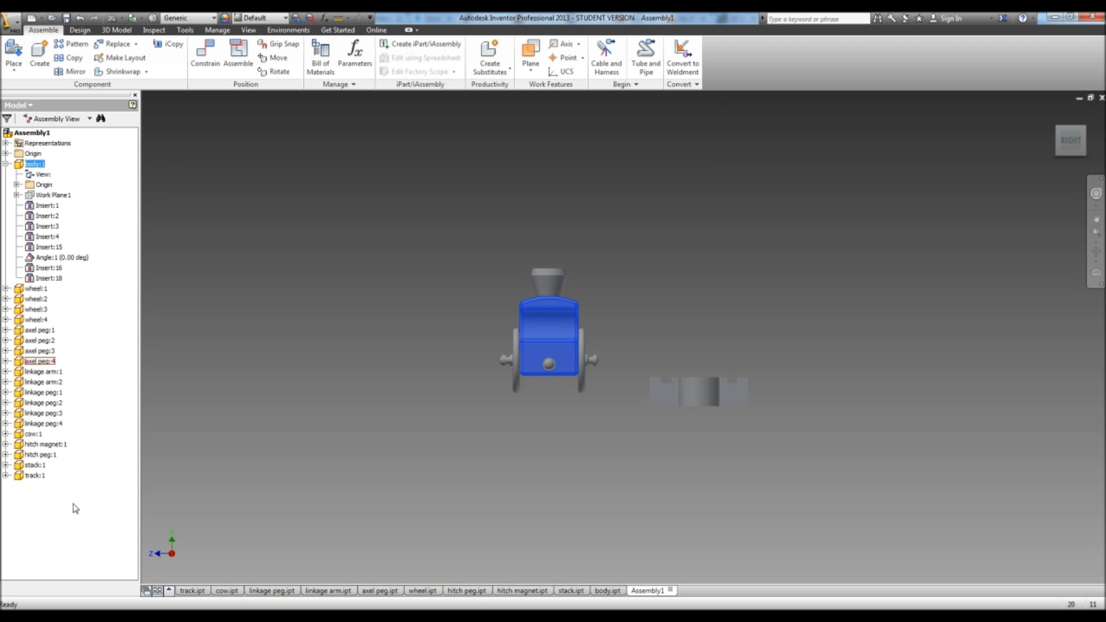
right_click(38, 478)
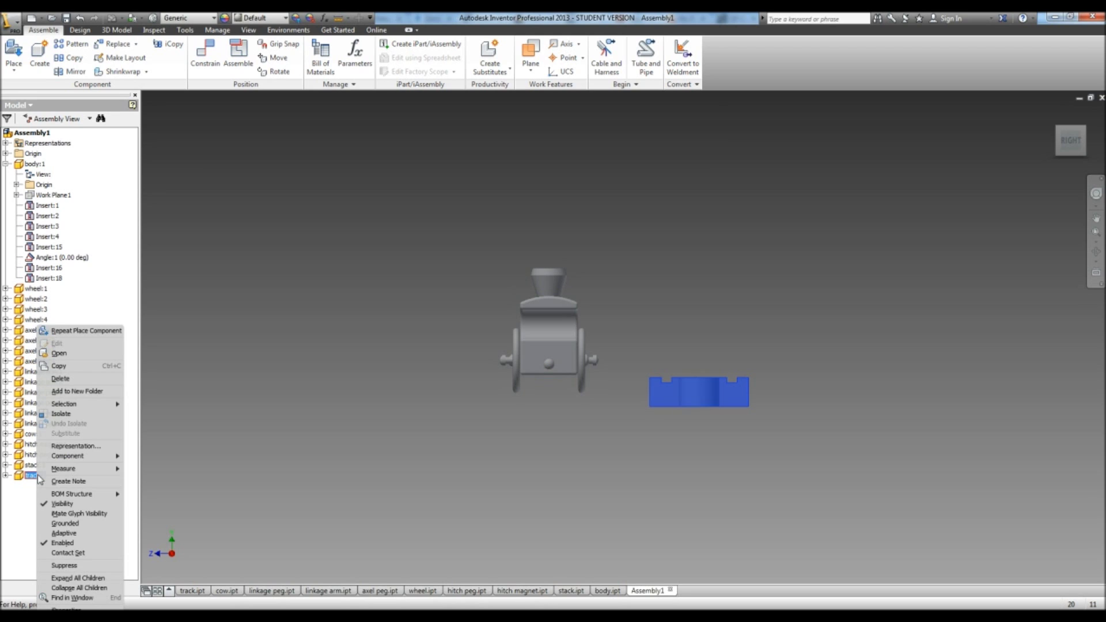
click(74, 524)
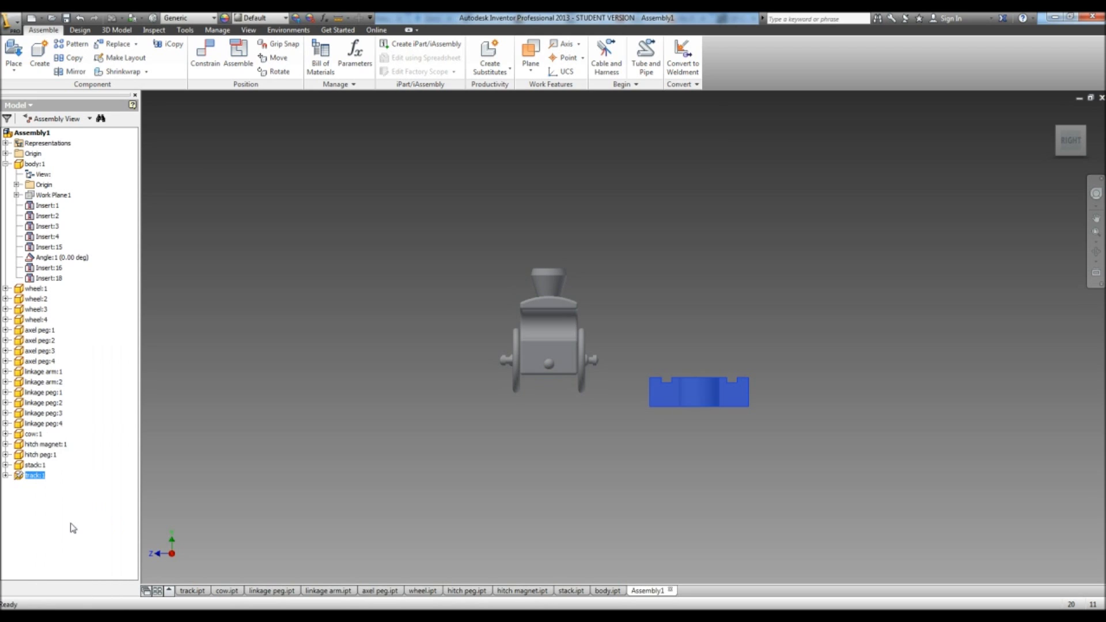
Pick the underside of the train body and the recessed top face of the track for a Mate constraint
click(1096, 251)
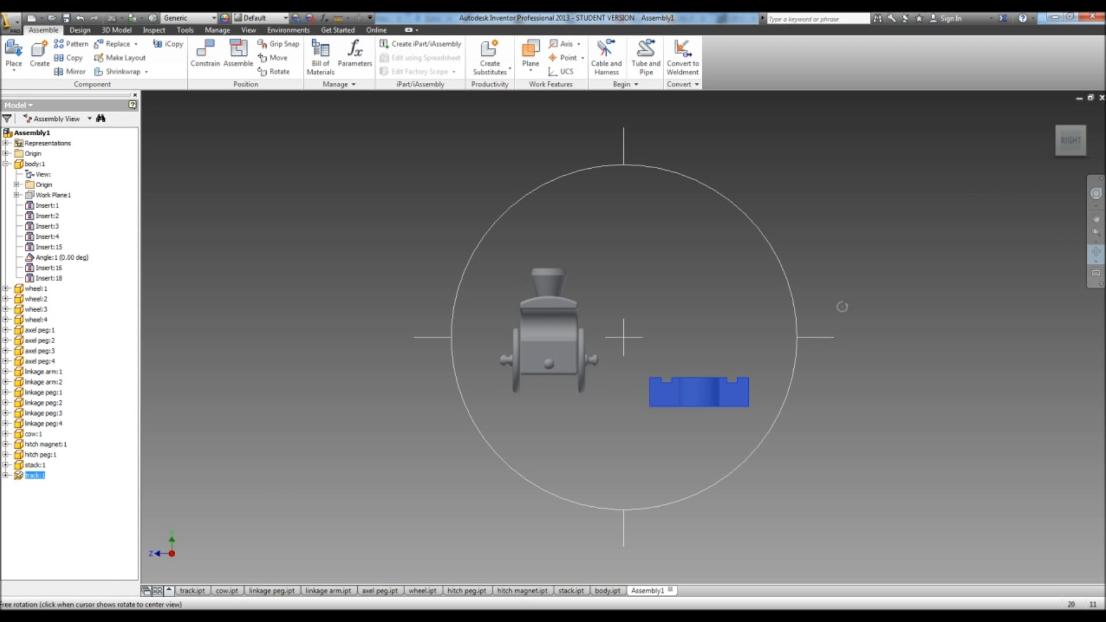
drag(730, 317, 757, 307)
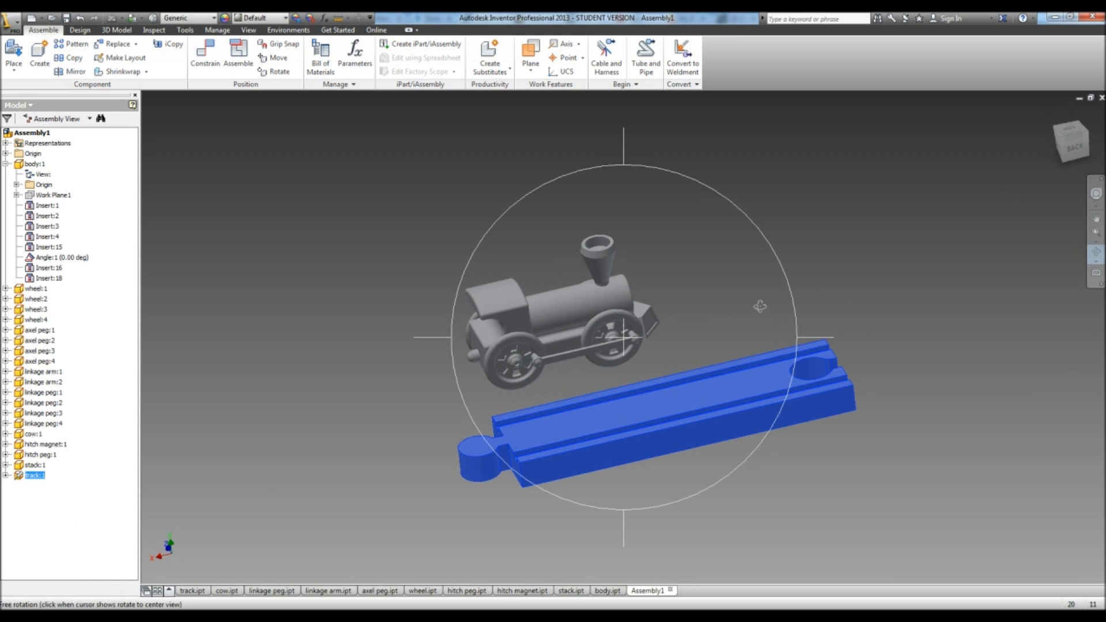
drag(653, 321, 671, 252)
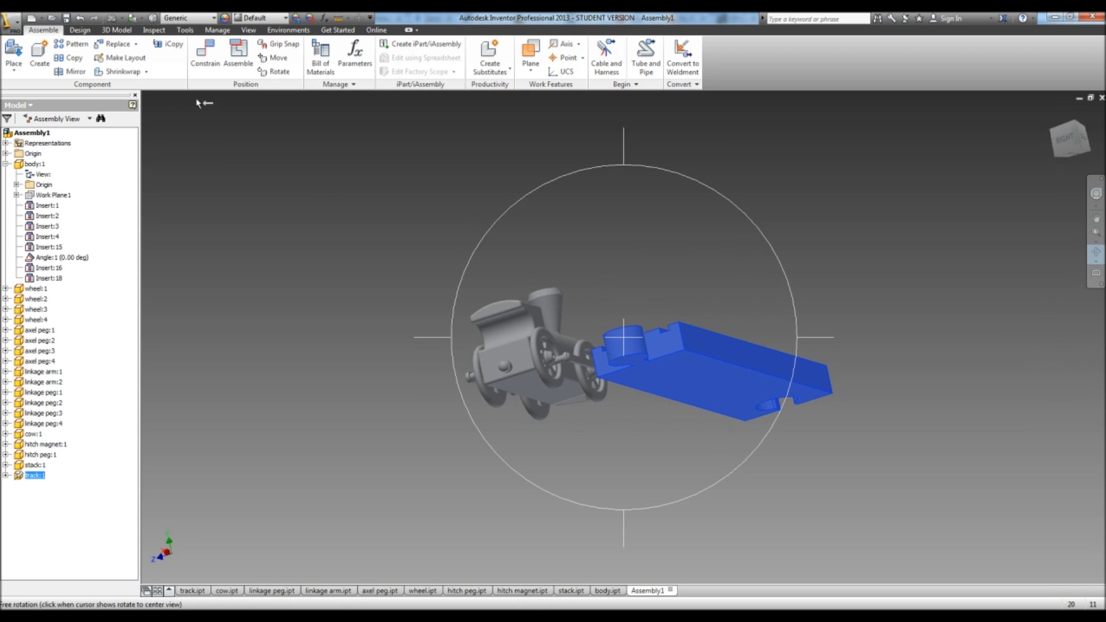
click(196, 73)
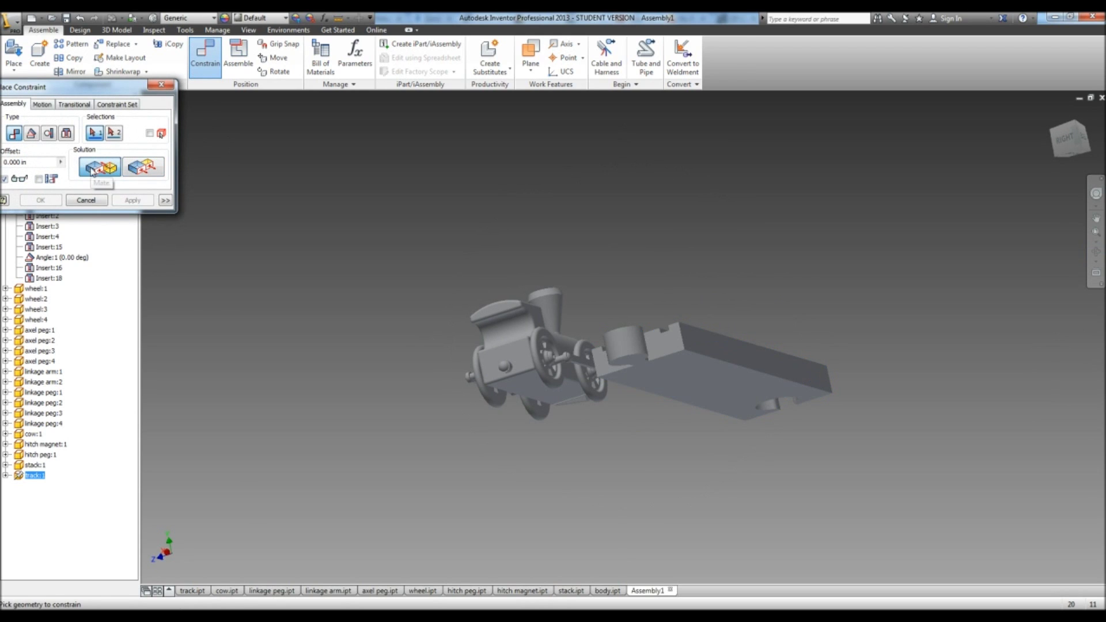
click(536, 391)
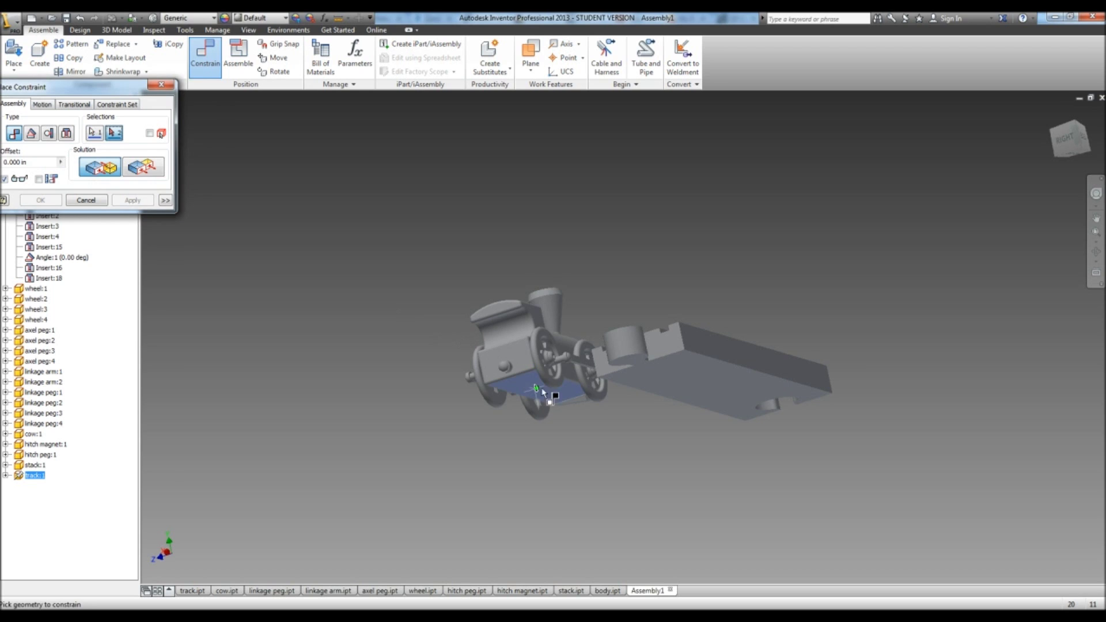
click(1095, 252)
drag(772, 242, 472, 218)
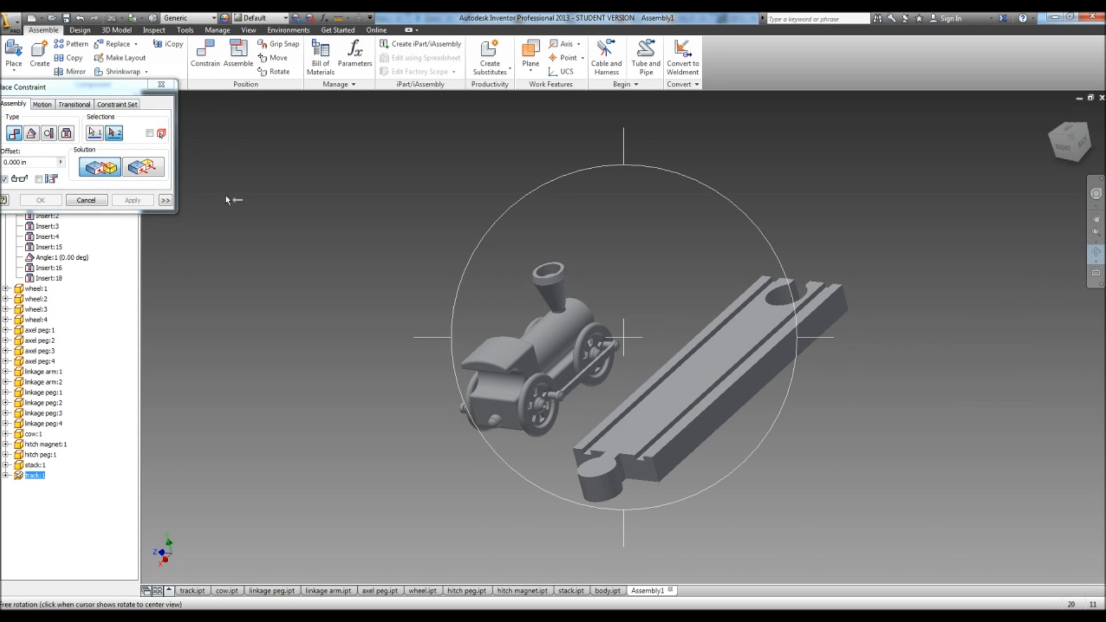
key(Escape)
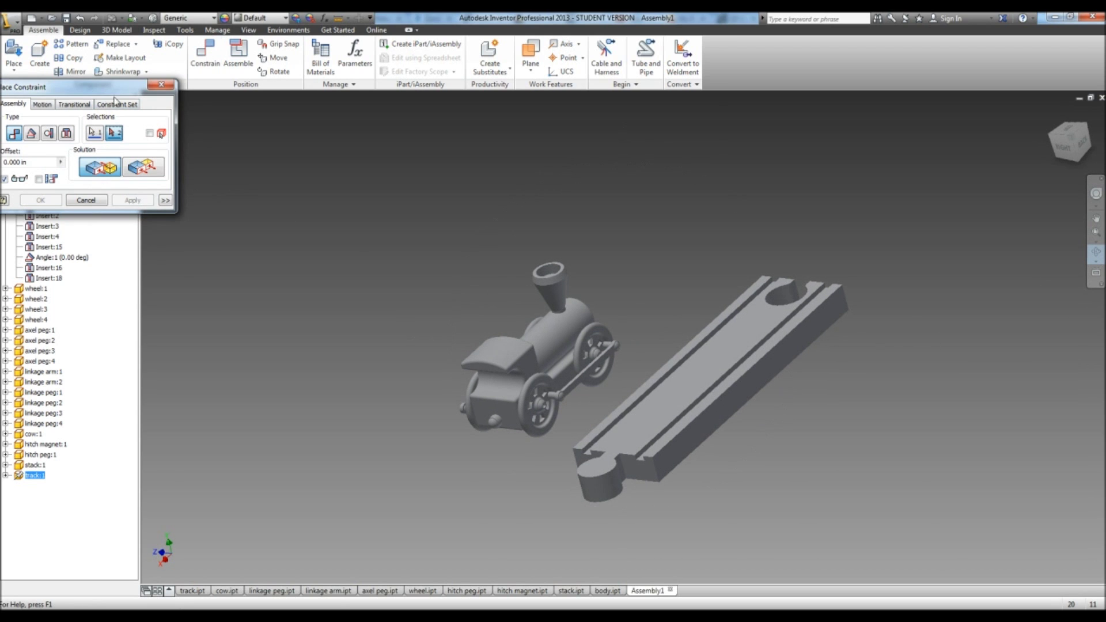
click(715, 361)
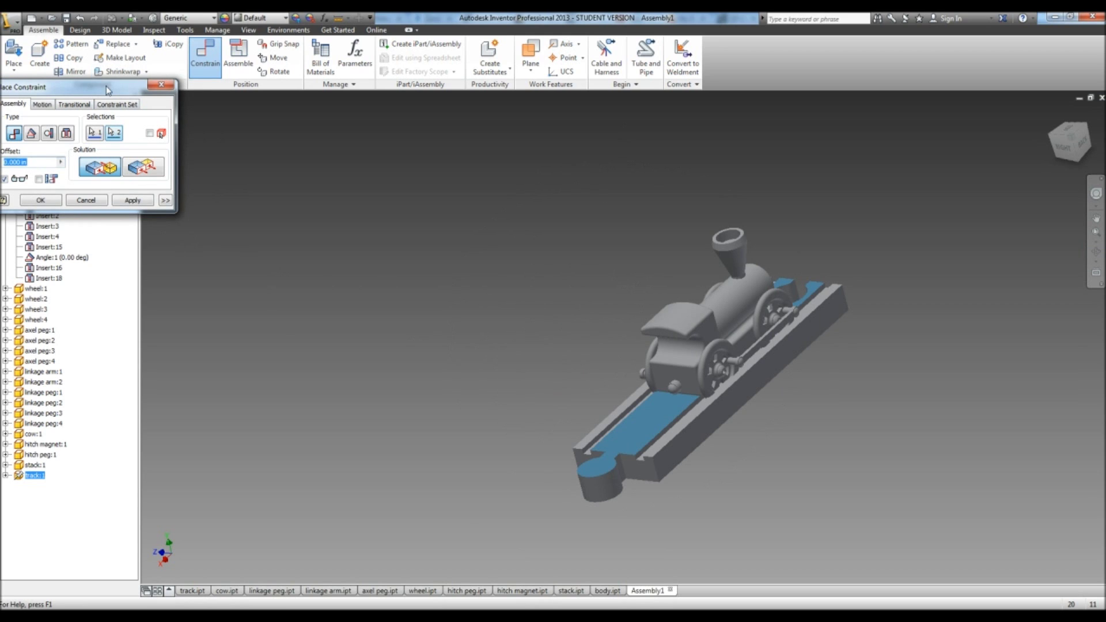
Set the mate offset between the body and the track to .25 in and apply the constraint
drag(104, 87, 251, 95)
text(.25)
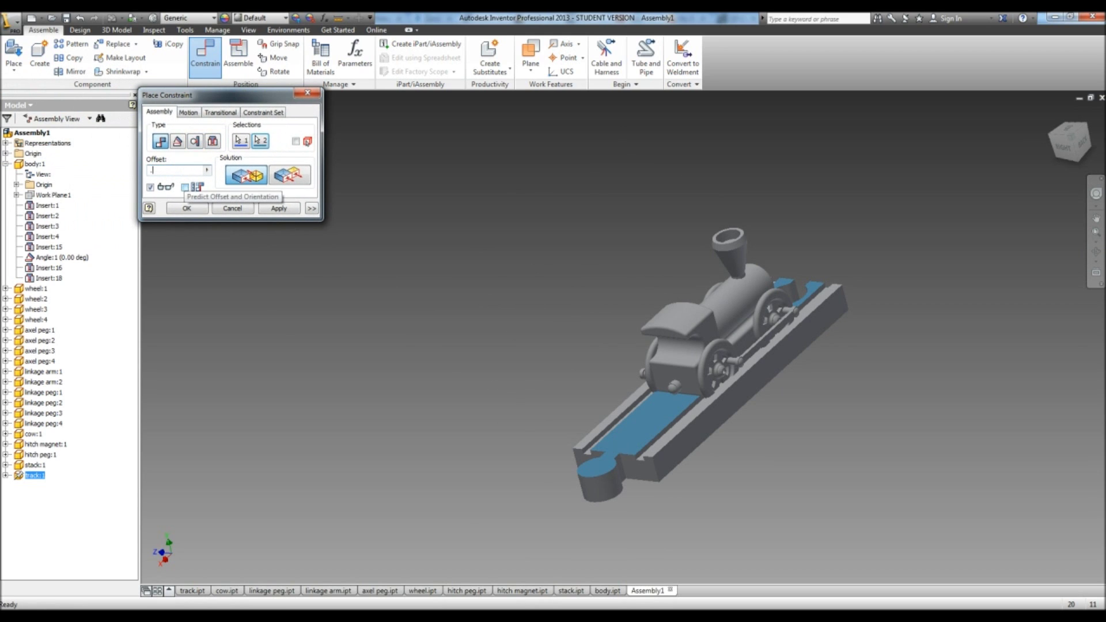
click(1094, 254)
drag(760, 352, 807, 334)
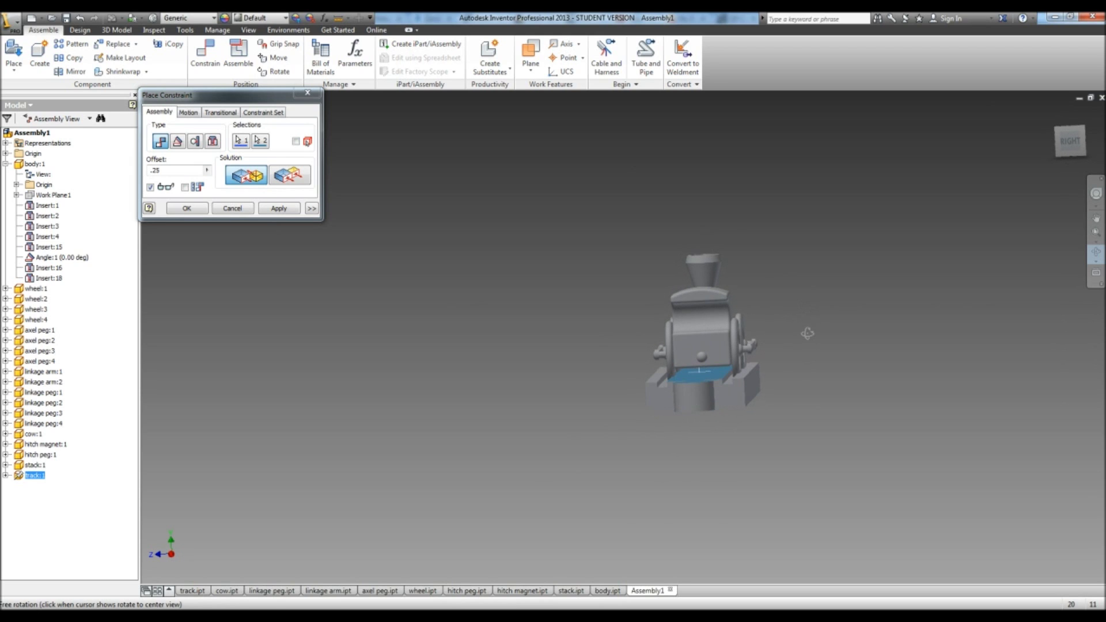
click(279, 208)
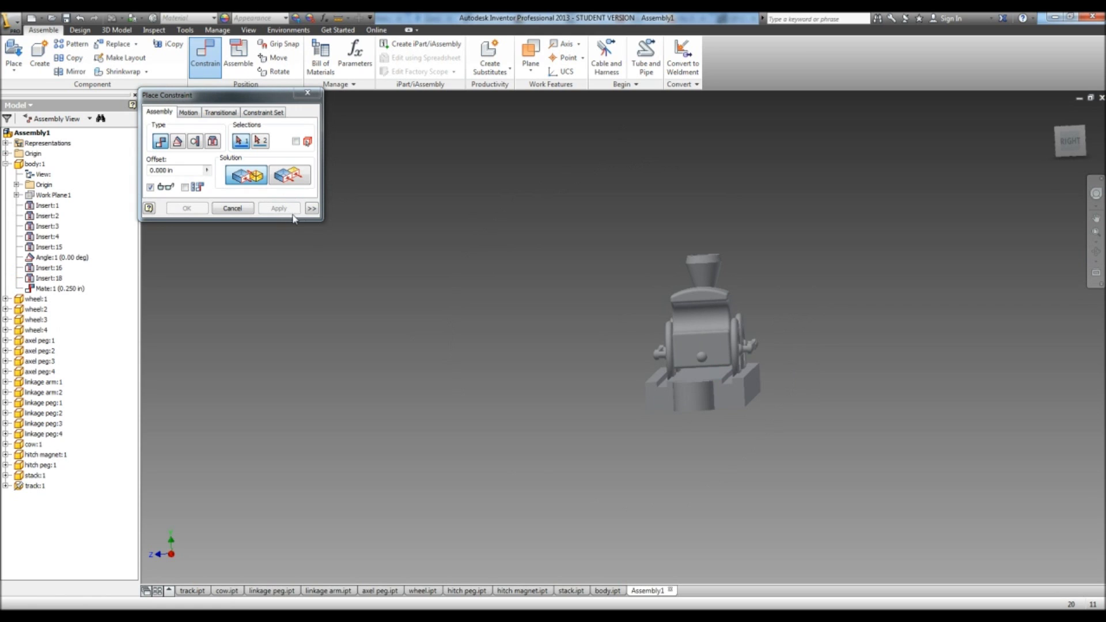
Switch the mate solution to Flush and pick the body's flat side face and the track's outer side face
click(1096, 251)
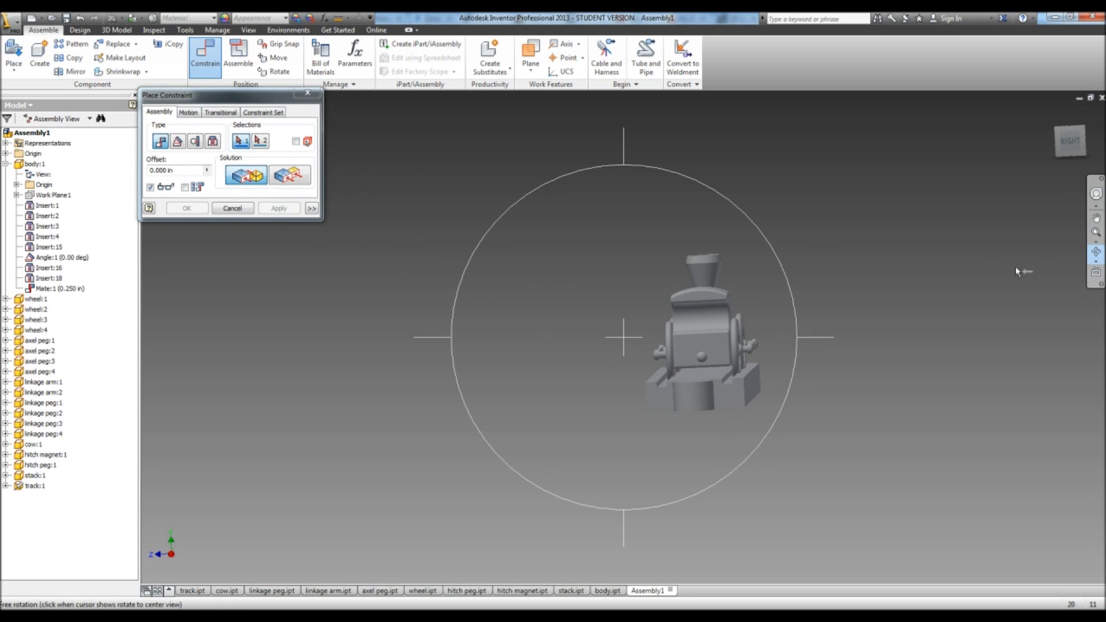
key(F6)
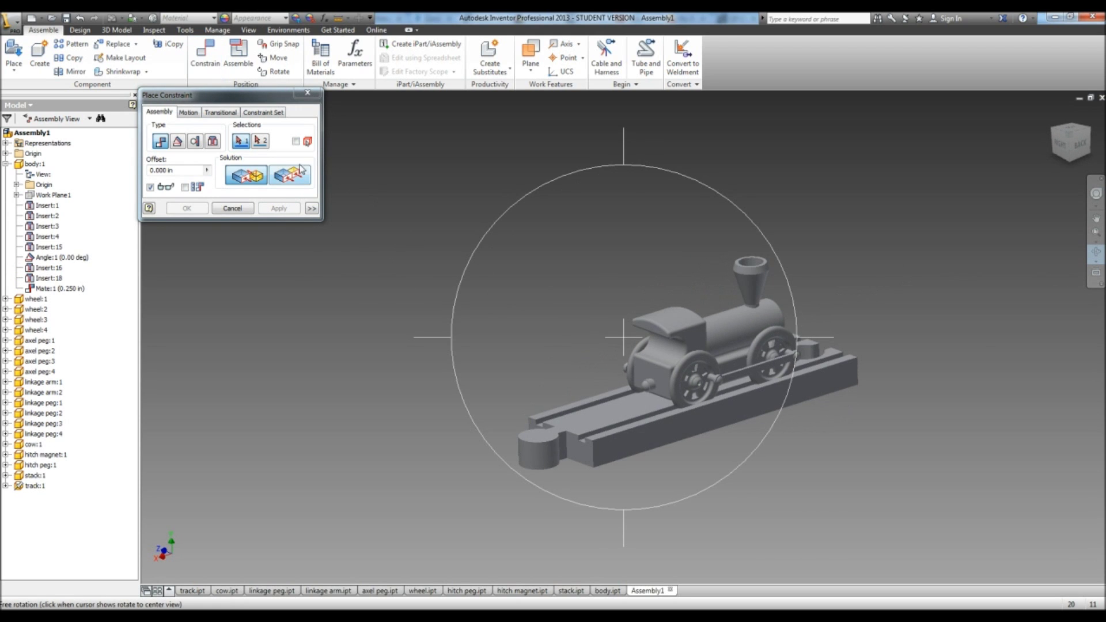
click(287, 176)
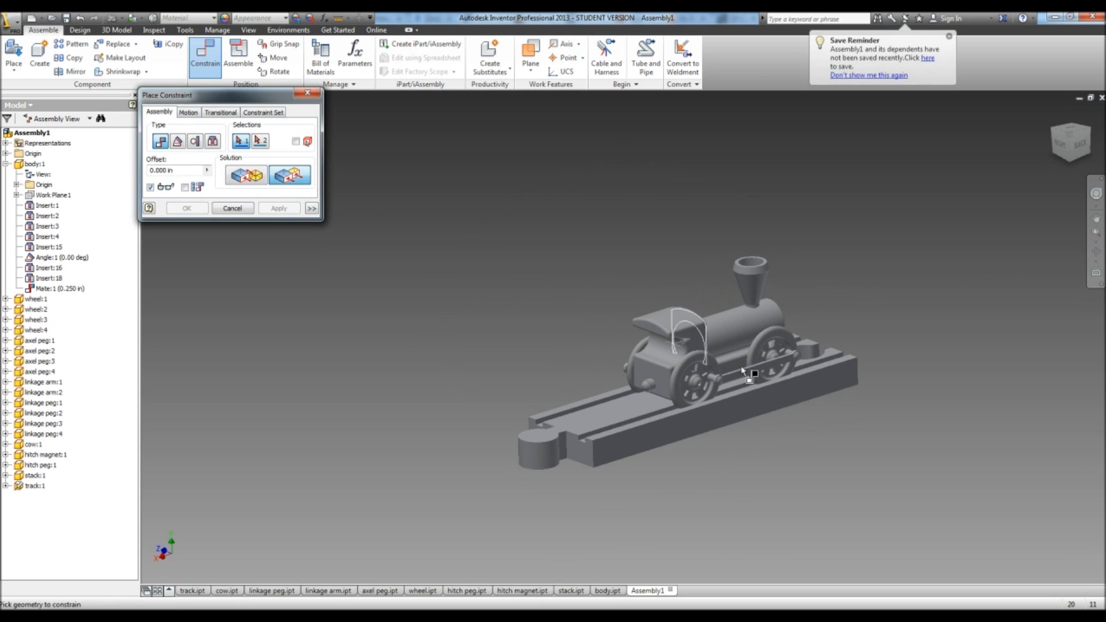
click(736, 362)
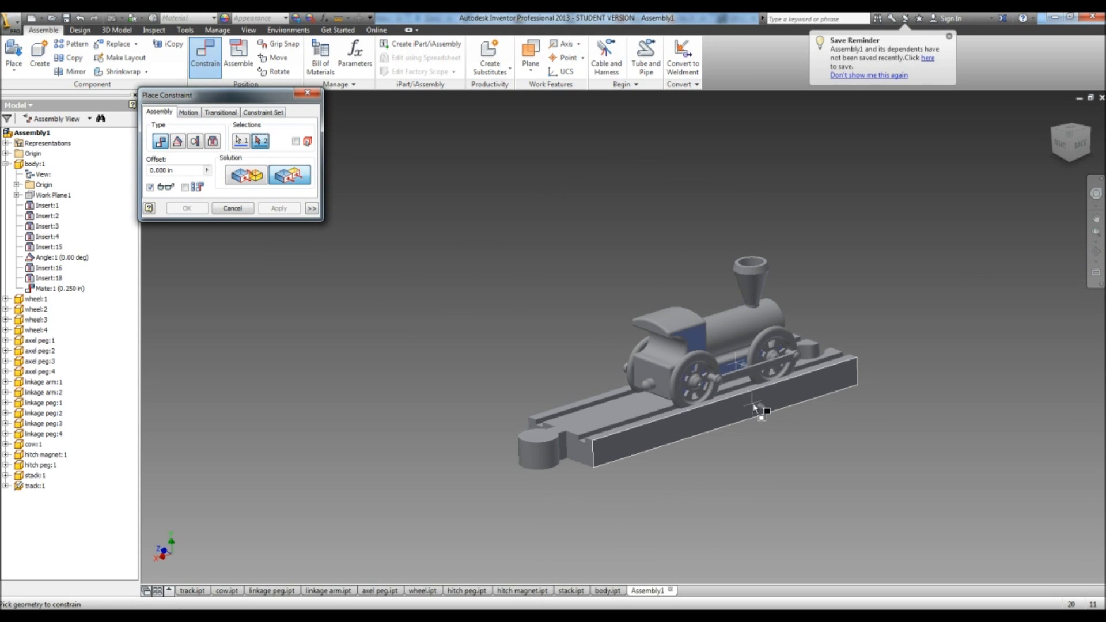
click(754, 407)
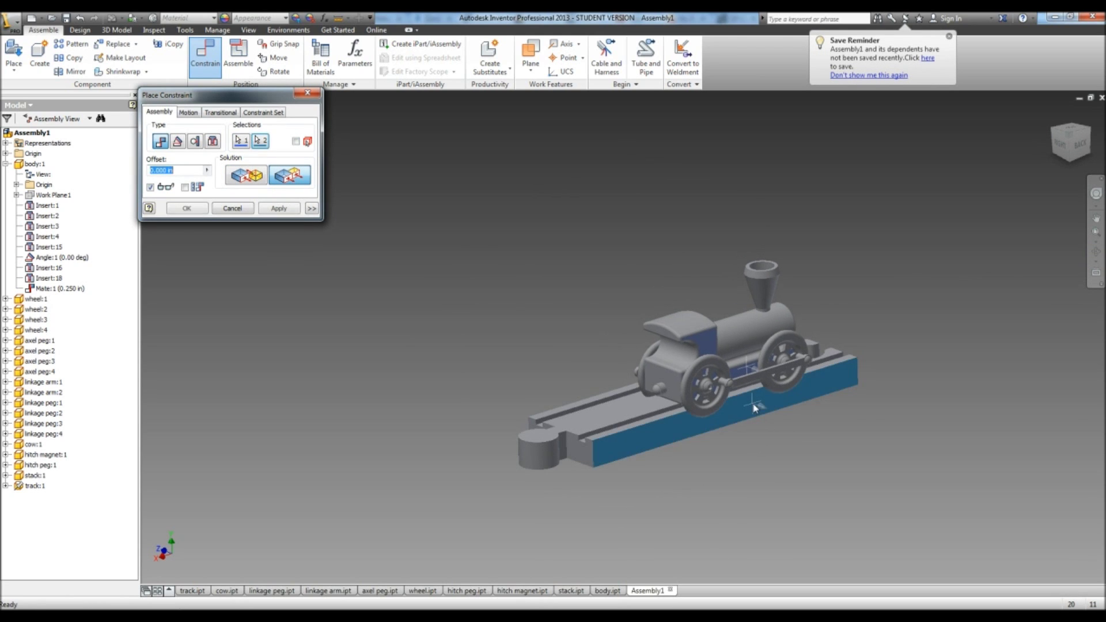
Try a flush offset of .625 in and check the wheels against the track grooves from the rear
click(1100, 260)
drag(760, 287, 814, 281)
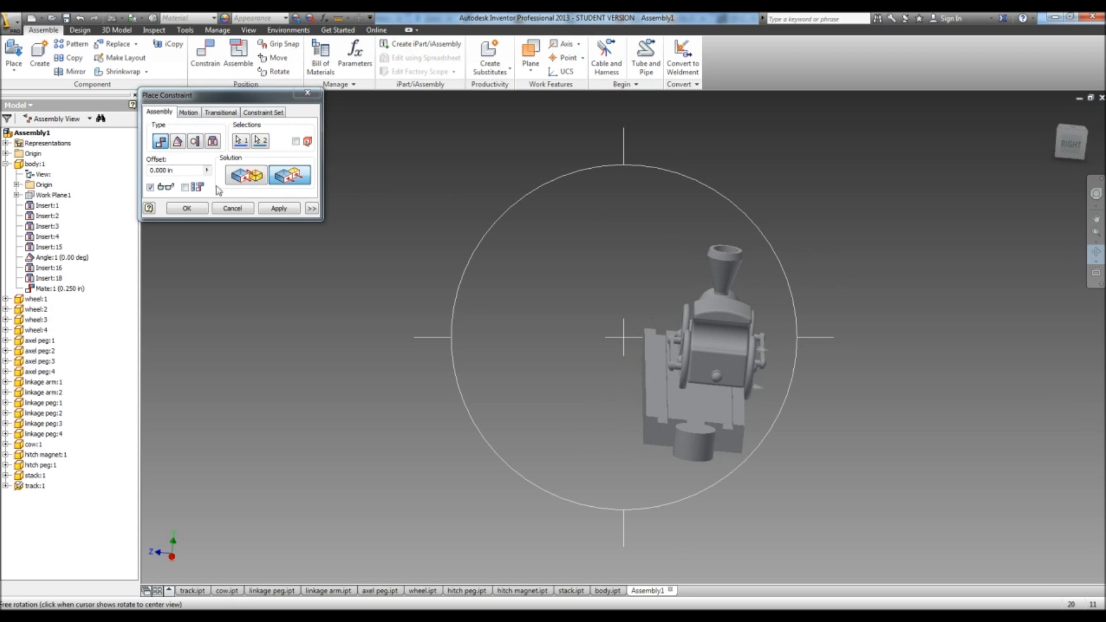
click(187, 168)
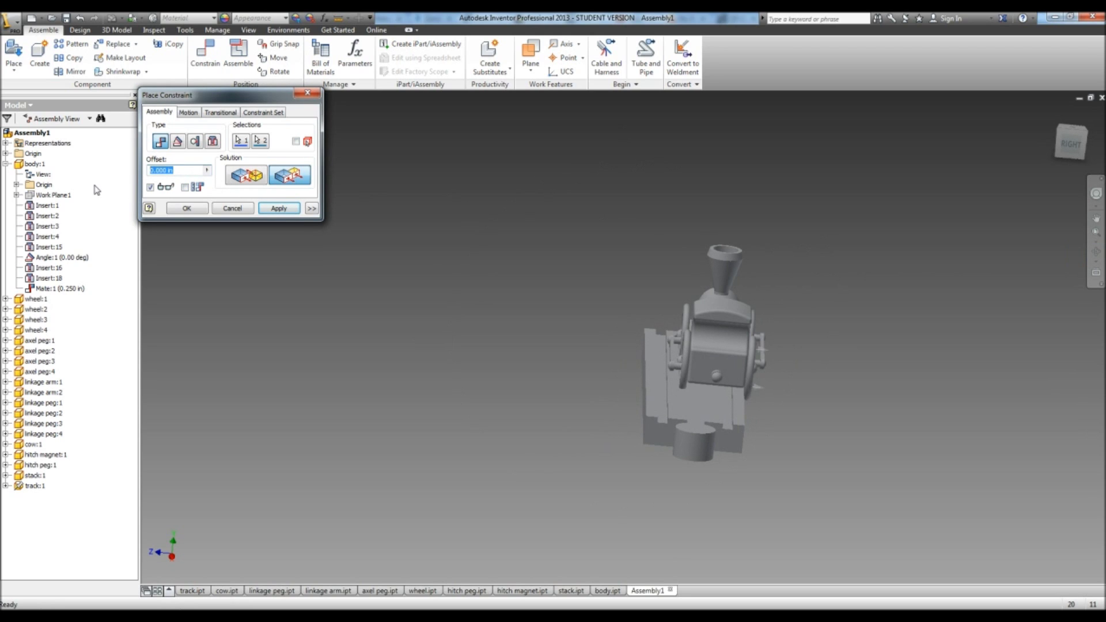
text(.1)
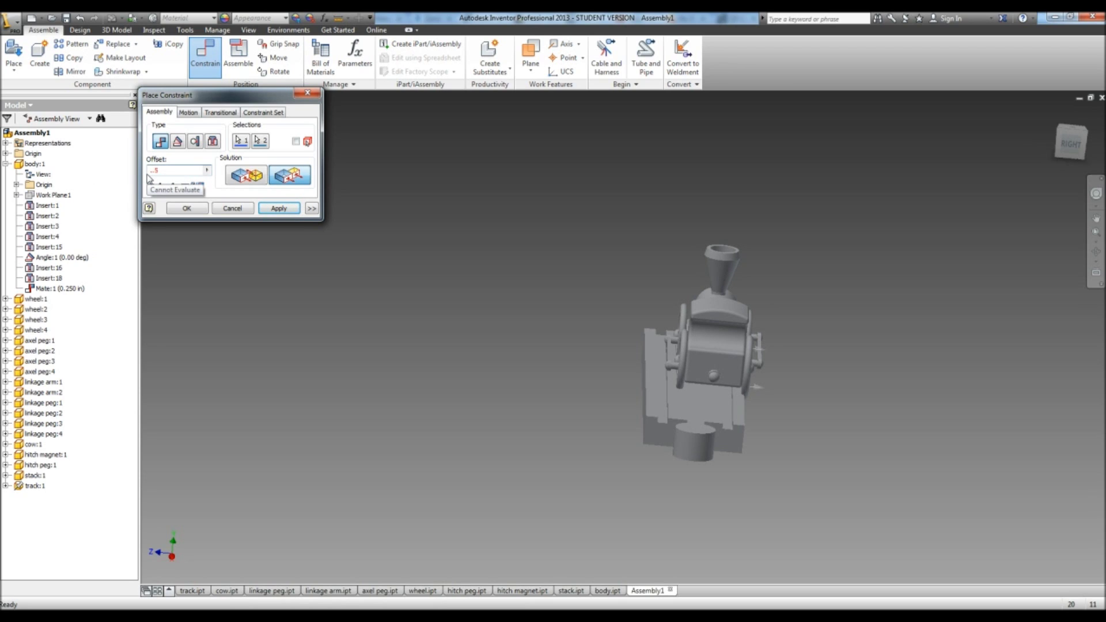
key(BackSpace)
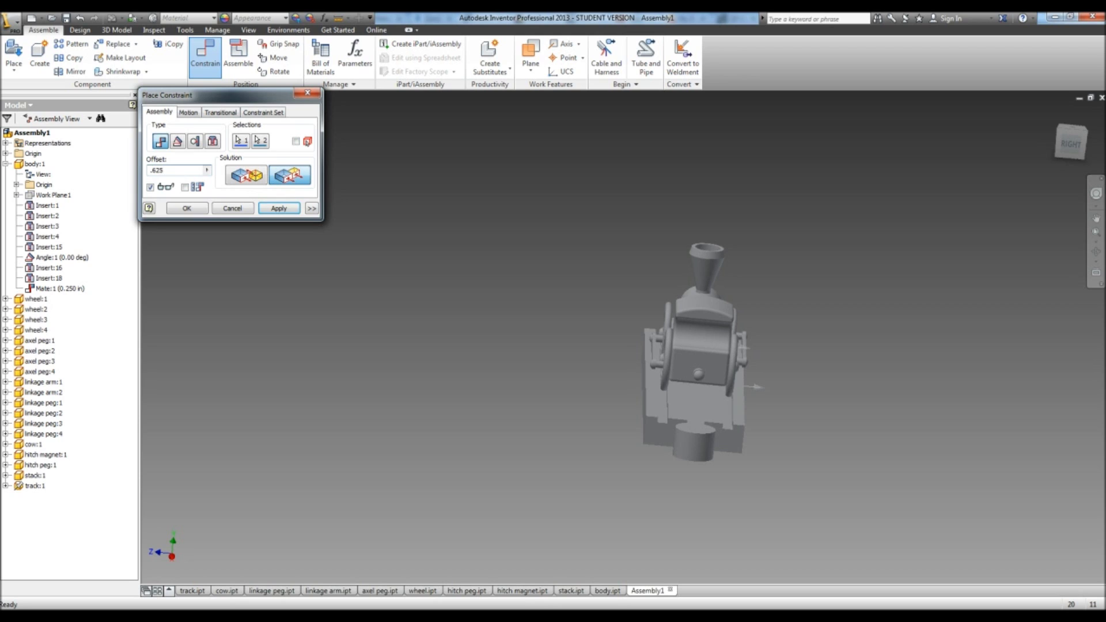
click(1070, 142)
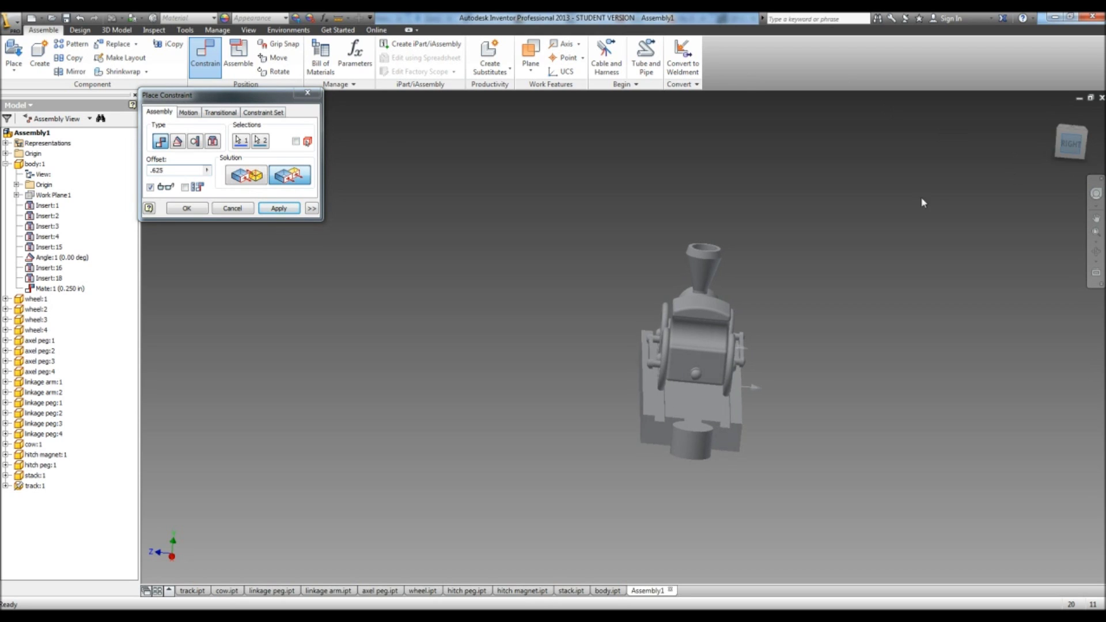
click(1095, 251)
drag(775, 375, 624, 337)
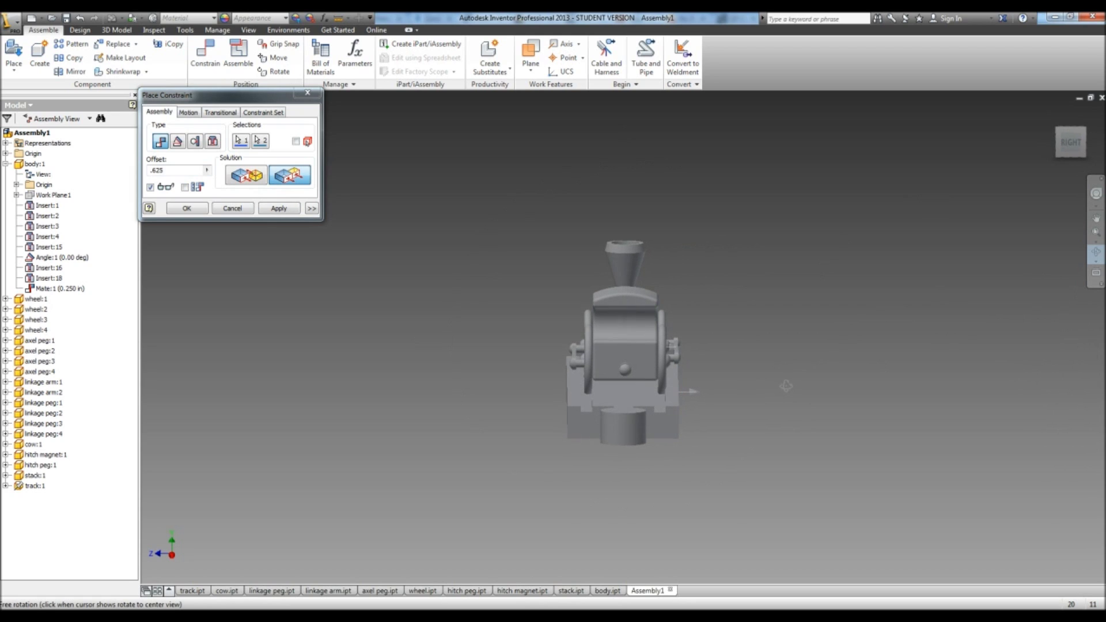
Try a flush offset of .65 in and check the wheel alignment from the rear
click(171, 174)
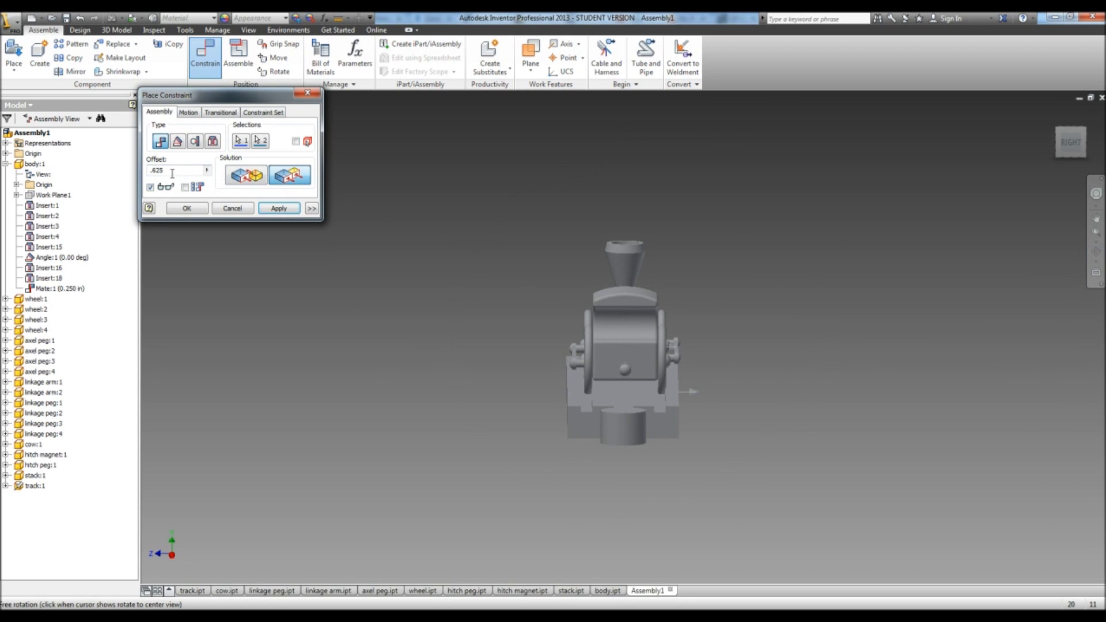
key(BackSpace)
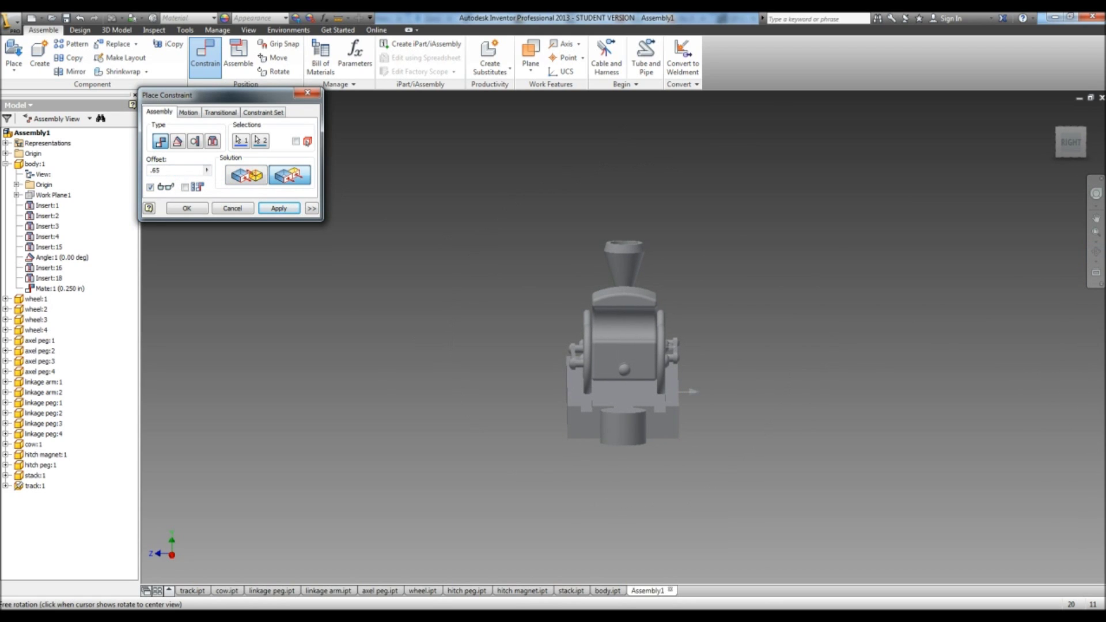
click(1095, 251)
mouse_move(733, 343)
mouse_down()
mouse_move(732, 368)
mouse_move(741, 342)
mouse_up()
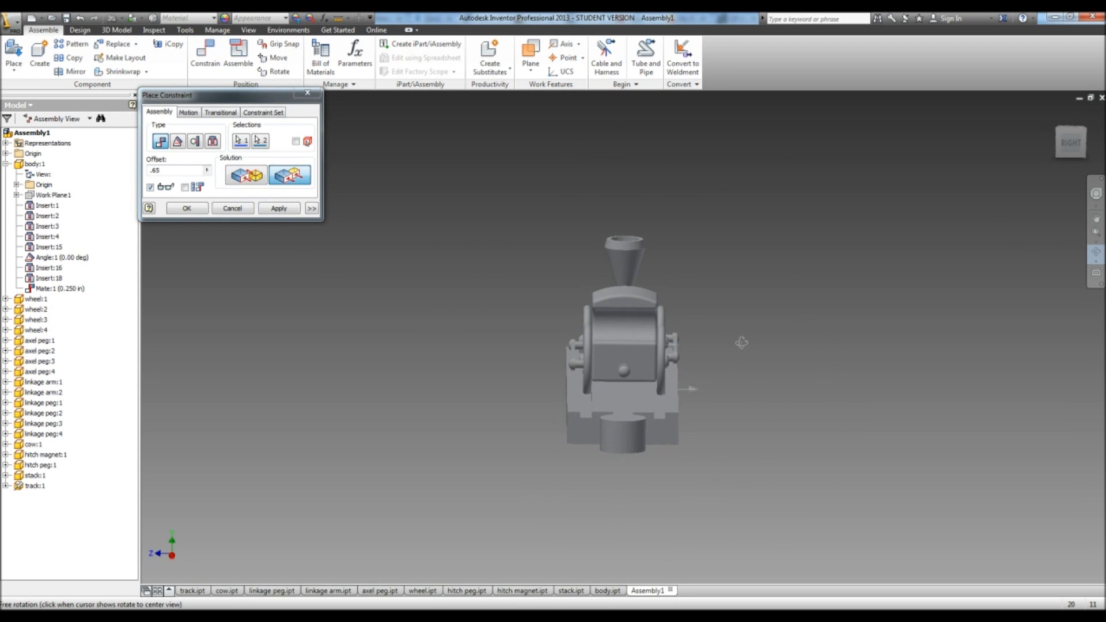
Set the flush offset to .7 in, apply the constraint between the body and the track, and finish constraining
click(171, 168)
key(BackSpace)
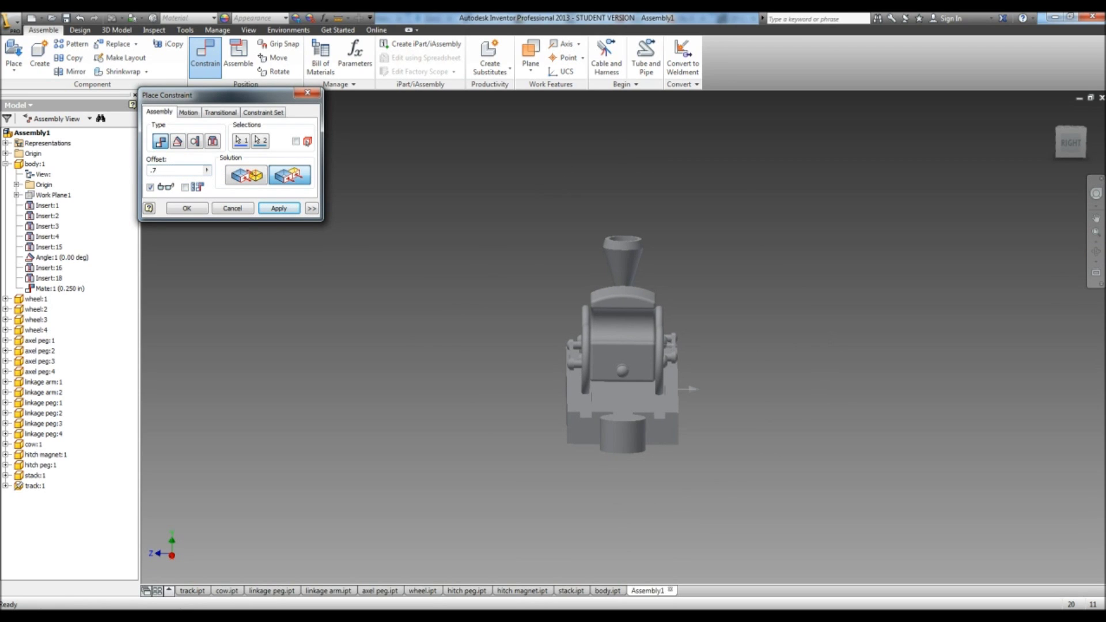
click(1096, 251)
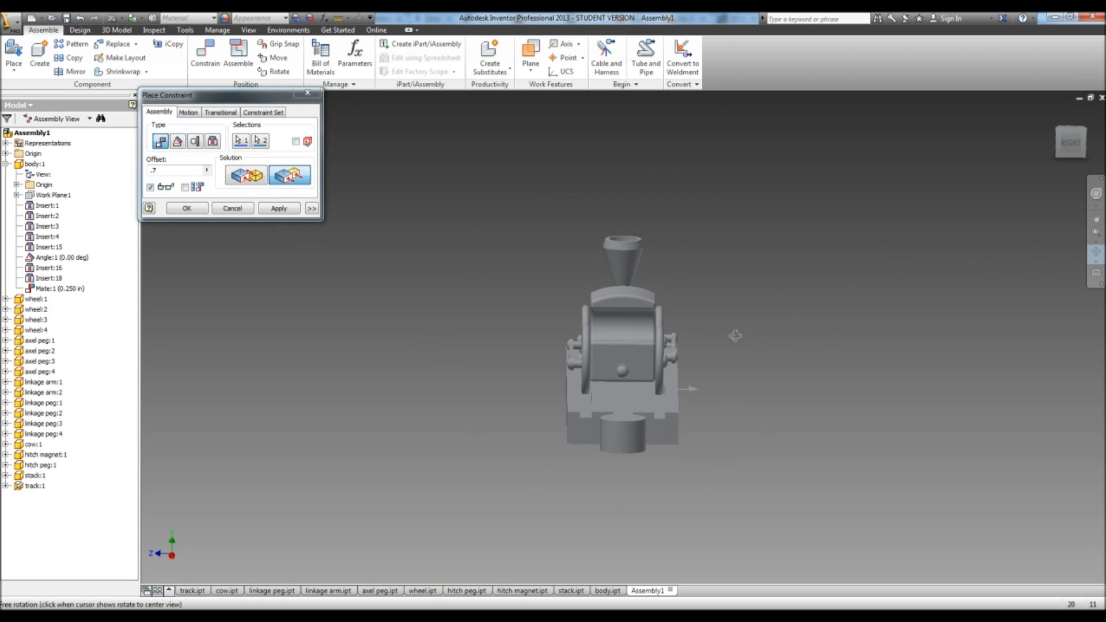
drag(735, 336, 734, 375)
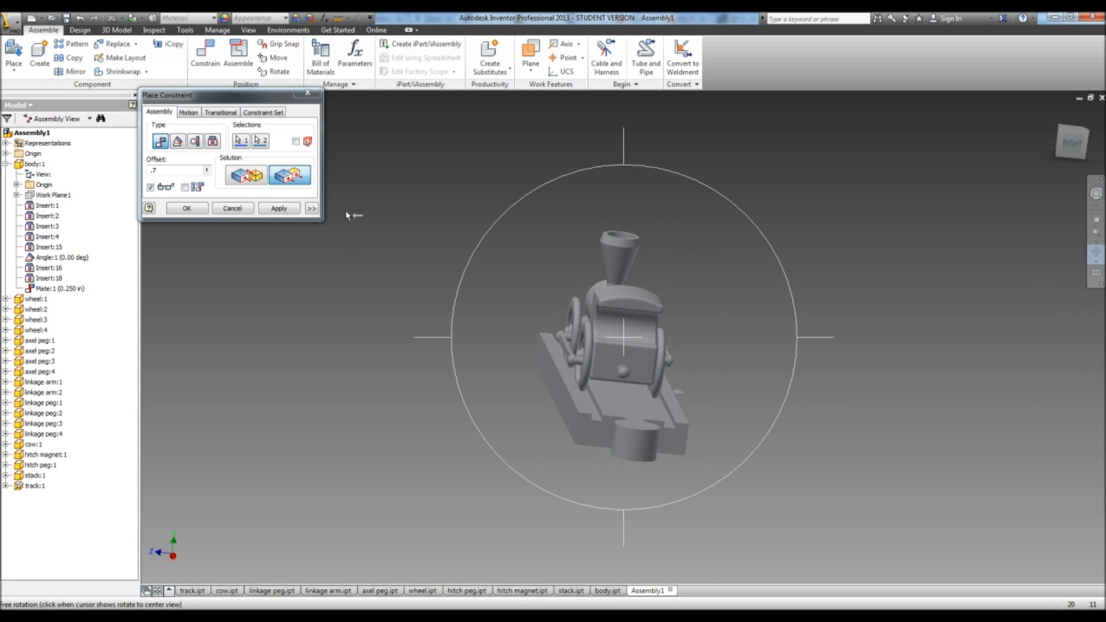
click(278, 208)
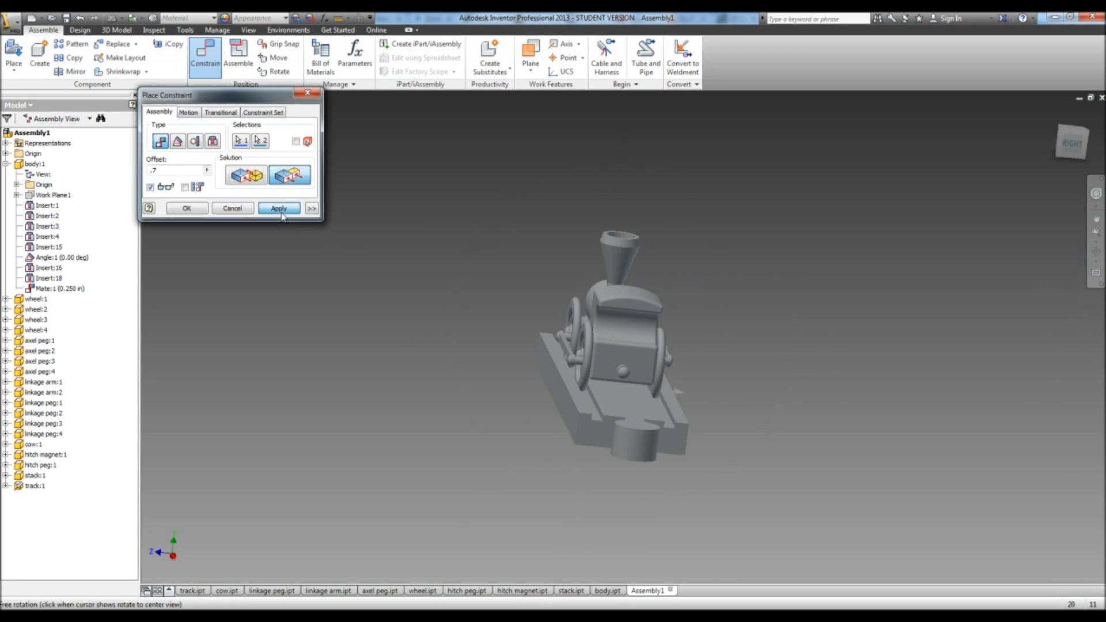
click(307, 93)
click(1096, 251)
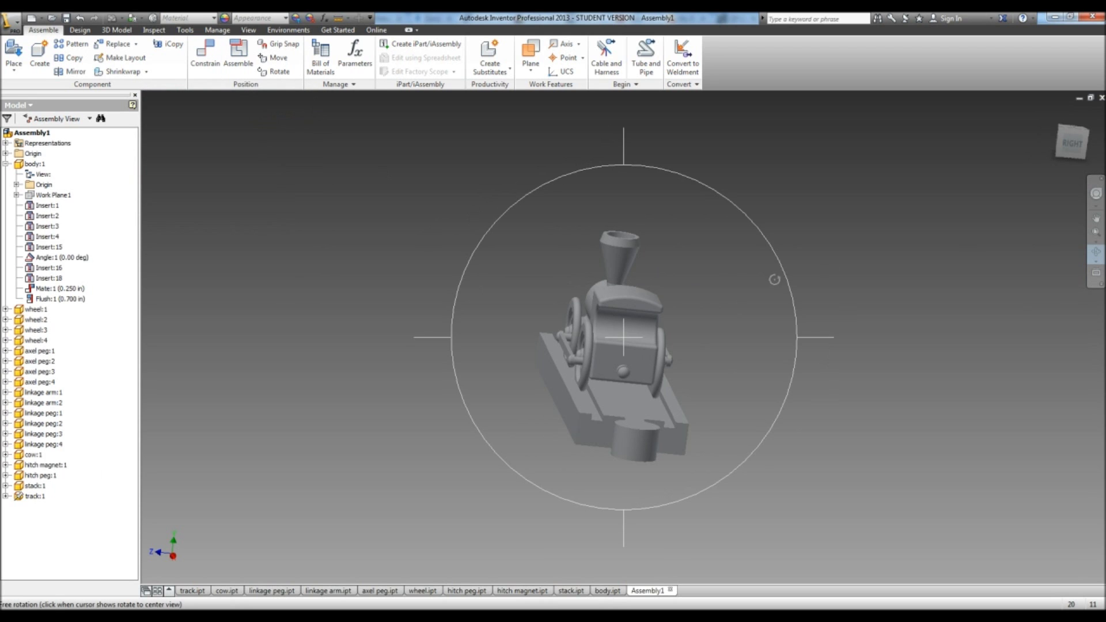